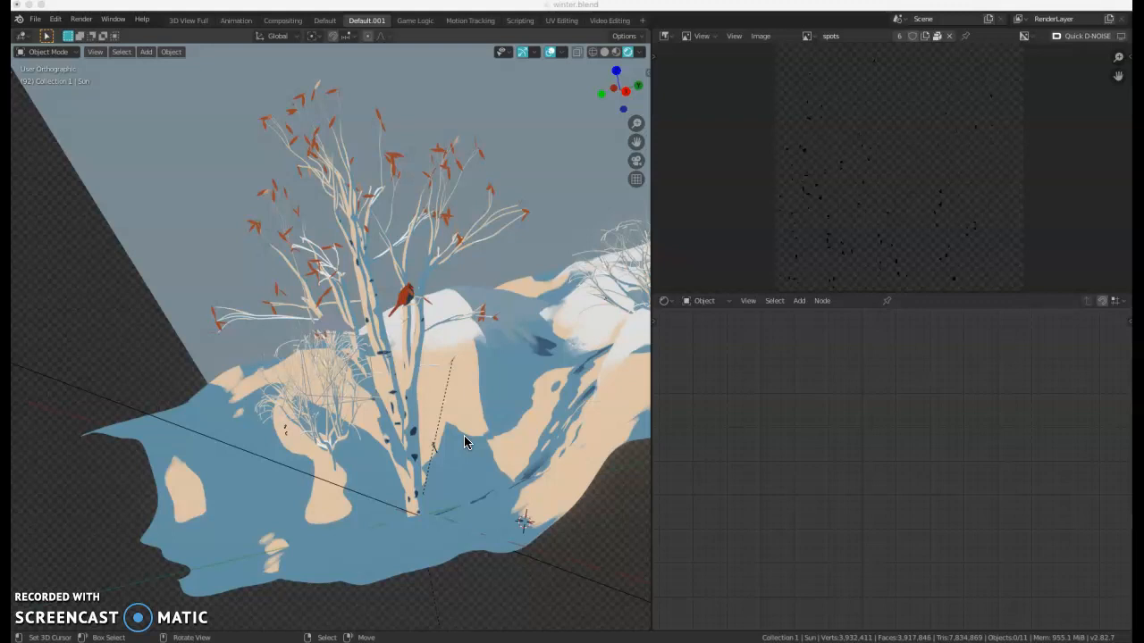
Delete the sun light from the winter scene.
{"action": "scroll", "coordinate": [434, 470], "scroll_direction": "up", "scroll_amount": 3}
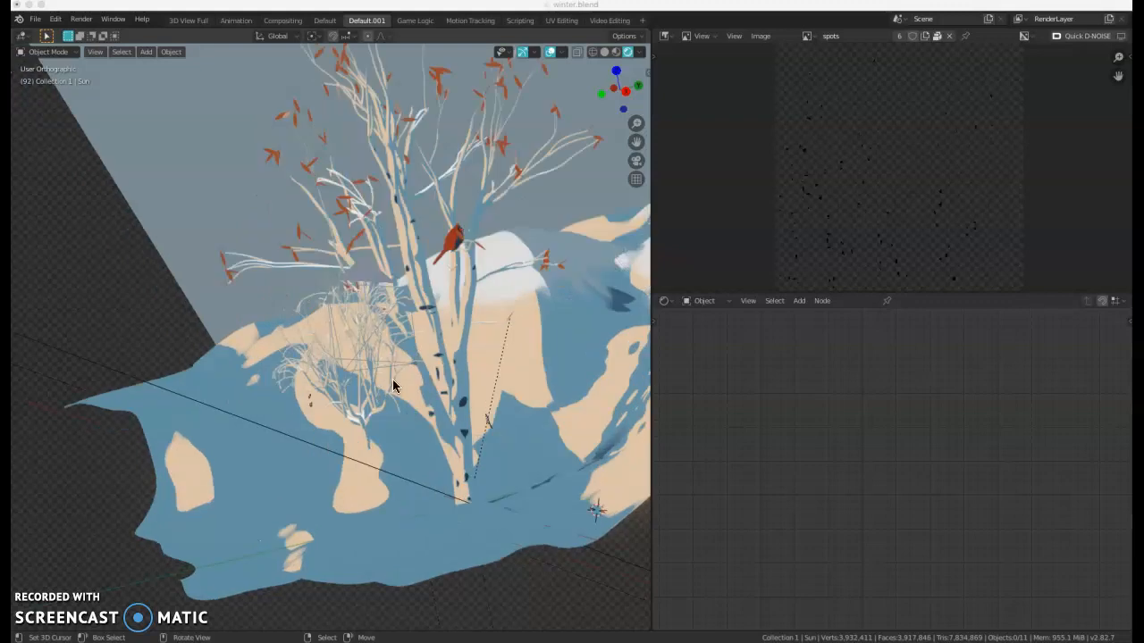
{"action": "middle_click_drag", "start_coordinate": [470, 282], "coordinate": [437, 339]}
{"action": "left_click", "coordinate": [467, 416]}
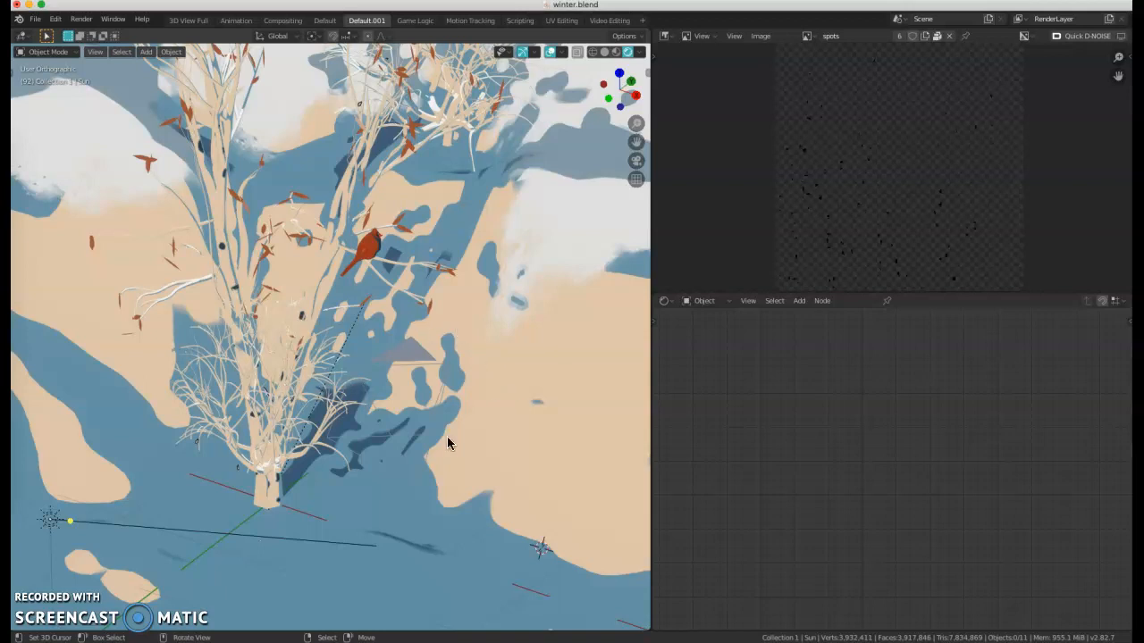
{"action": "left_click", "coordinate": [153, 533]}
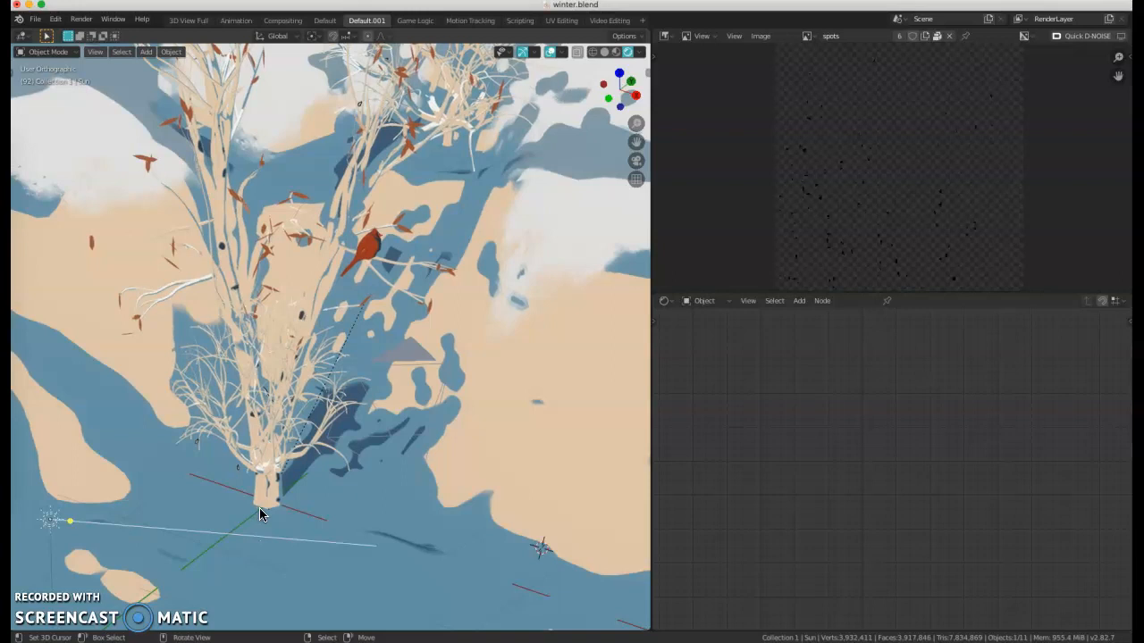
{"action": "key", "text": "Delete"}
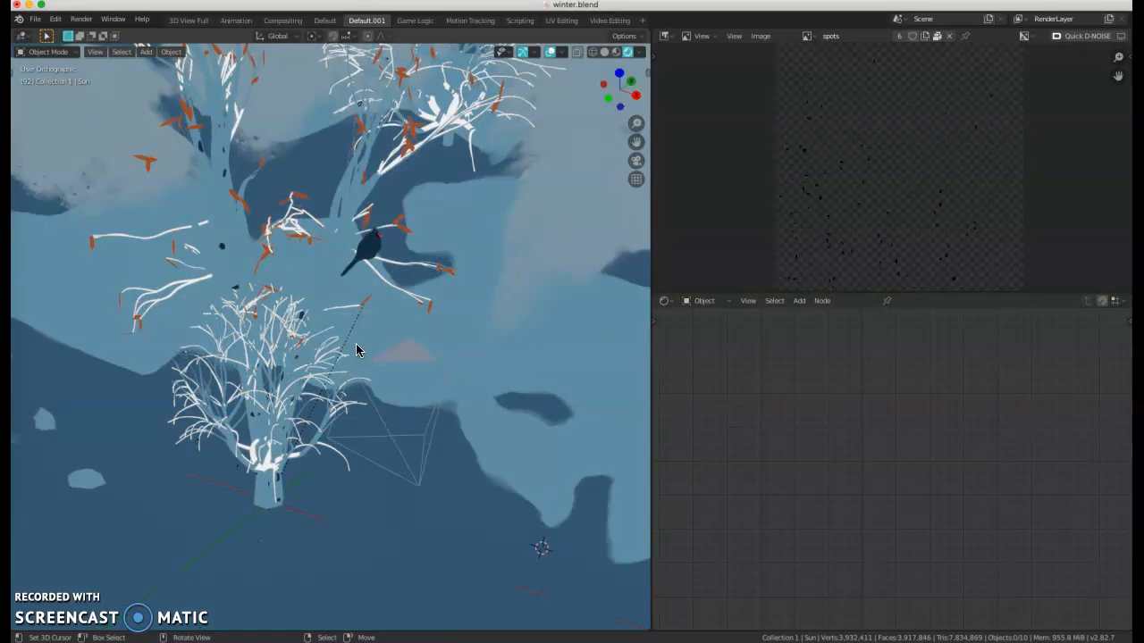
Undo the deletion of the sun light and deselect everything.
{"action": "key", "text": "ctrl"}
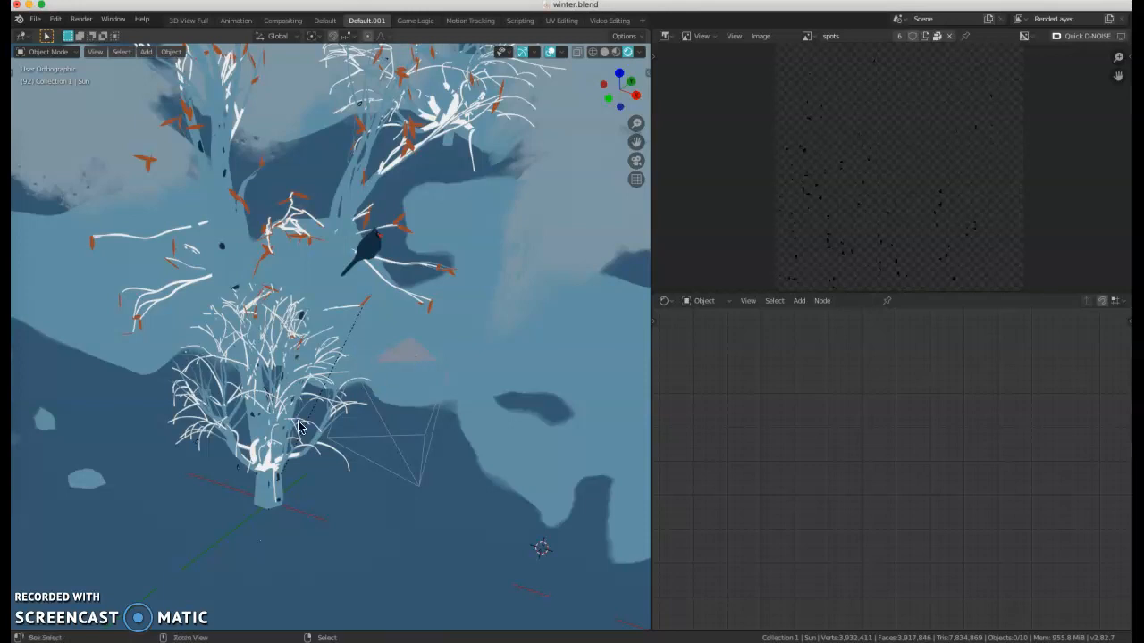
{"action": "key", "text": "ctrl+z"}
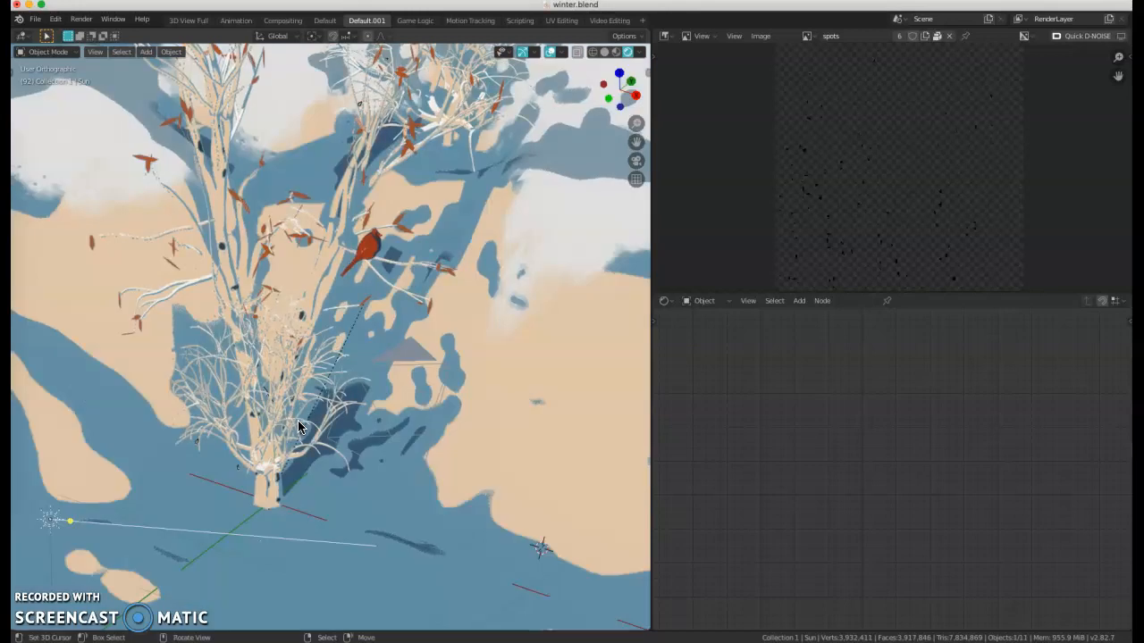
{"action": "key", "text": "alt+a"}
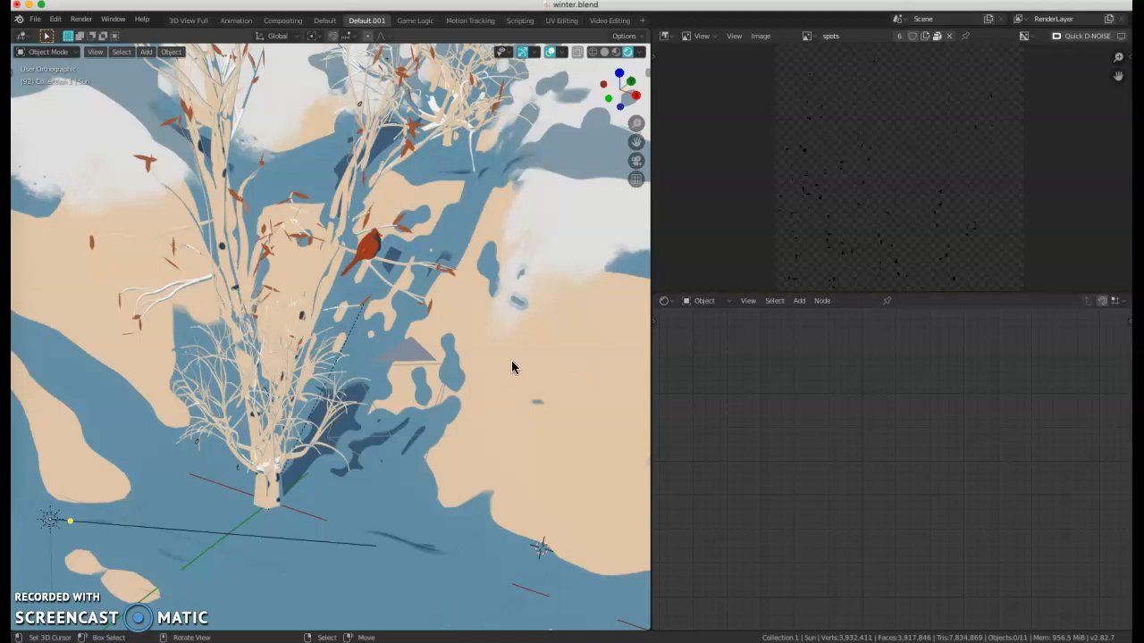
Select the snowy ground plane to examine its material nodes and the shadows on the landscape, then deselect it.
{"action": "scroll", "coordinate": [460, 425], "scroll_direction": "down", "scroll_amount": 2}
{"action": "scroll", "coordinate": [442, 407], "scroll_direction": "down", "scroll_amount": 1}
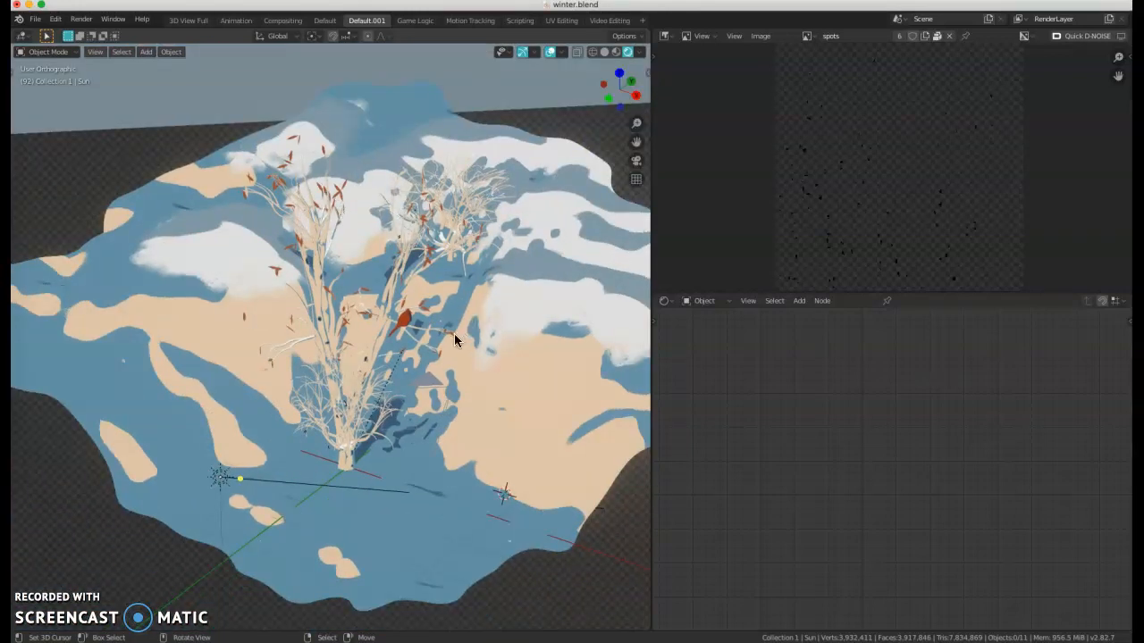
{"action": "middle_click_drag", "start_coordinate": [485, 356], "coordinate": [454, 293]}
{"action": "scroll", "coordinate": [454, 293], "scroll_direction": "up", "scroll_amount": 1}
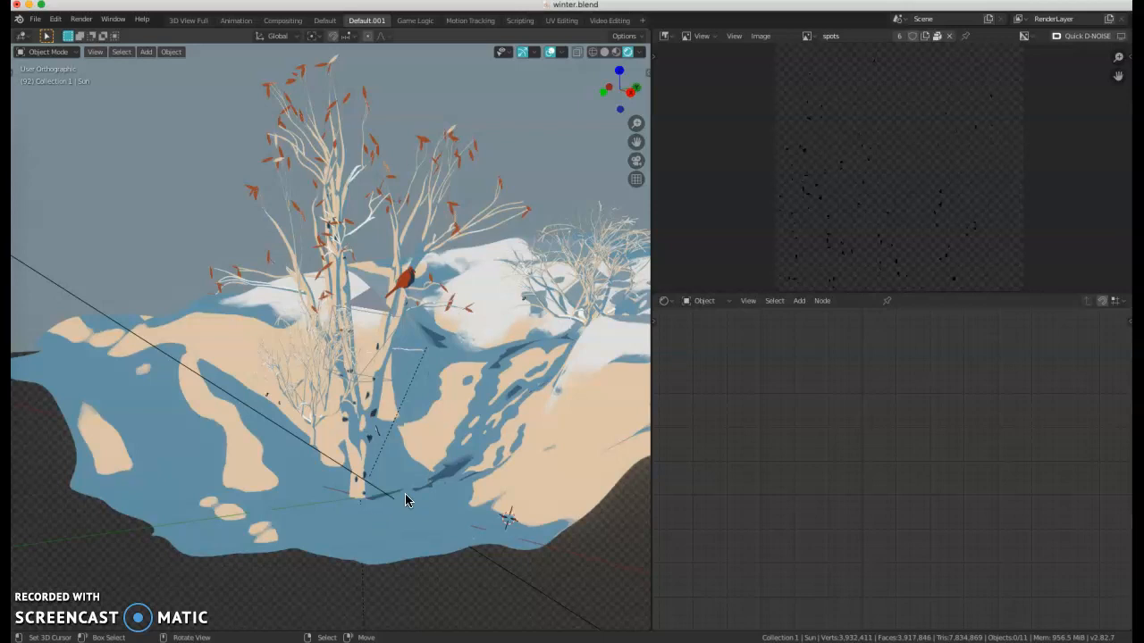
{"action": "left_click", "coordinate": [540, 382]}
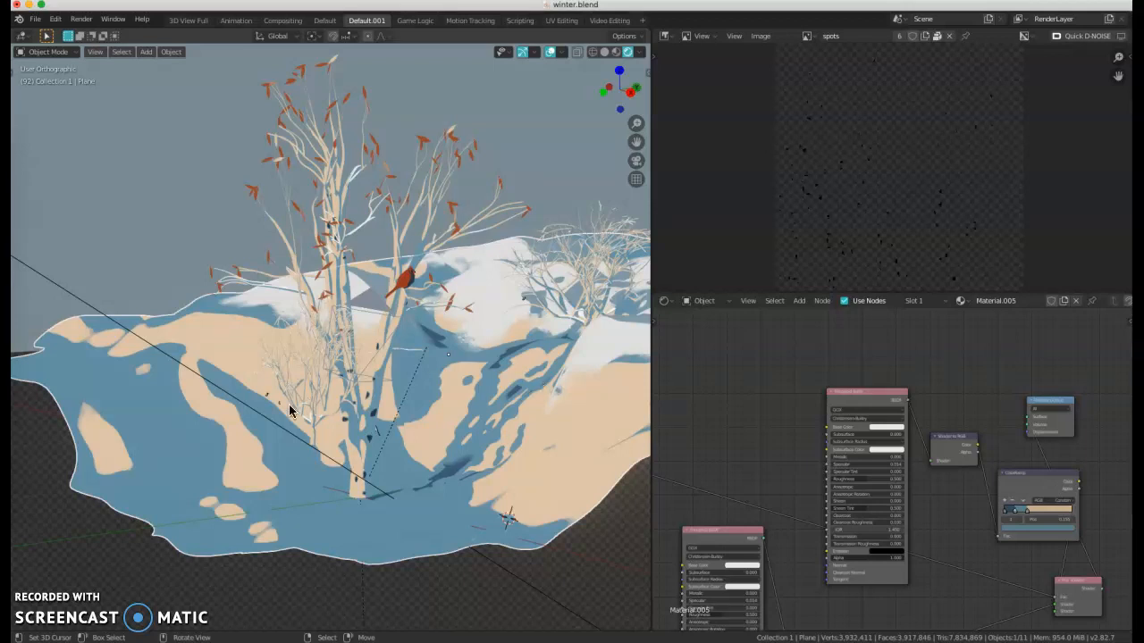
{"action": "middle_click_drag", "start_coordinate": [348, 337], "coordinate": [487, 375]}
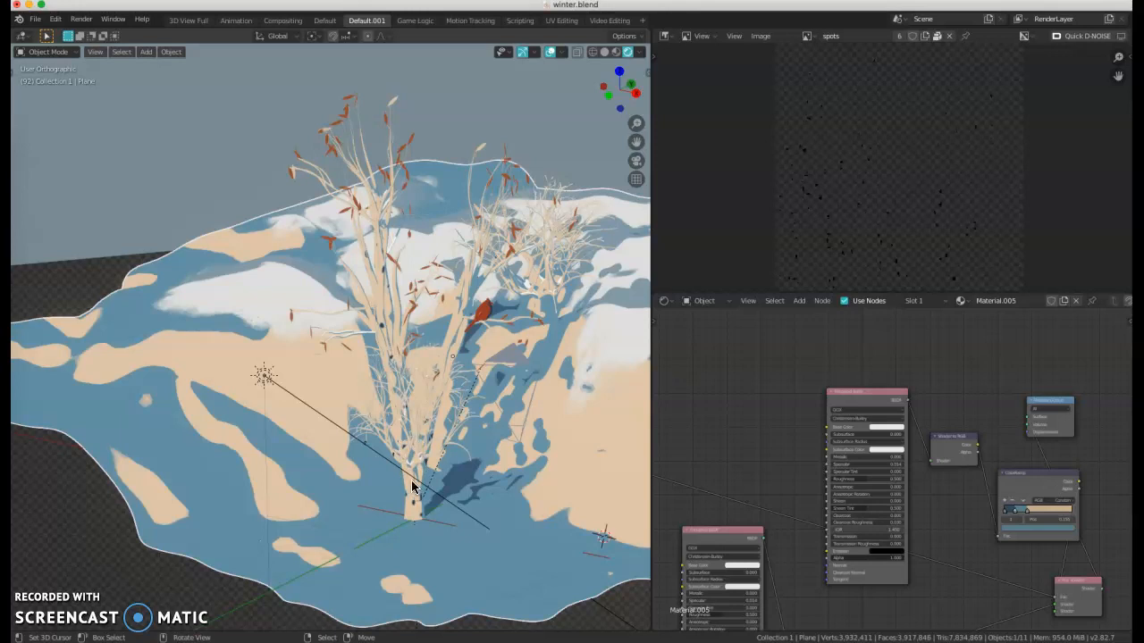
{"action": "key", "text": "alt+a"}
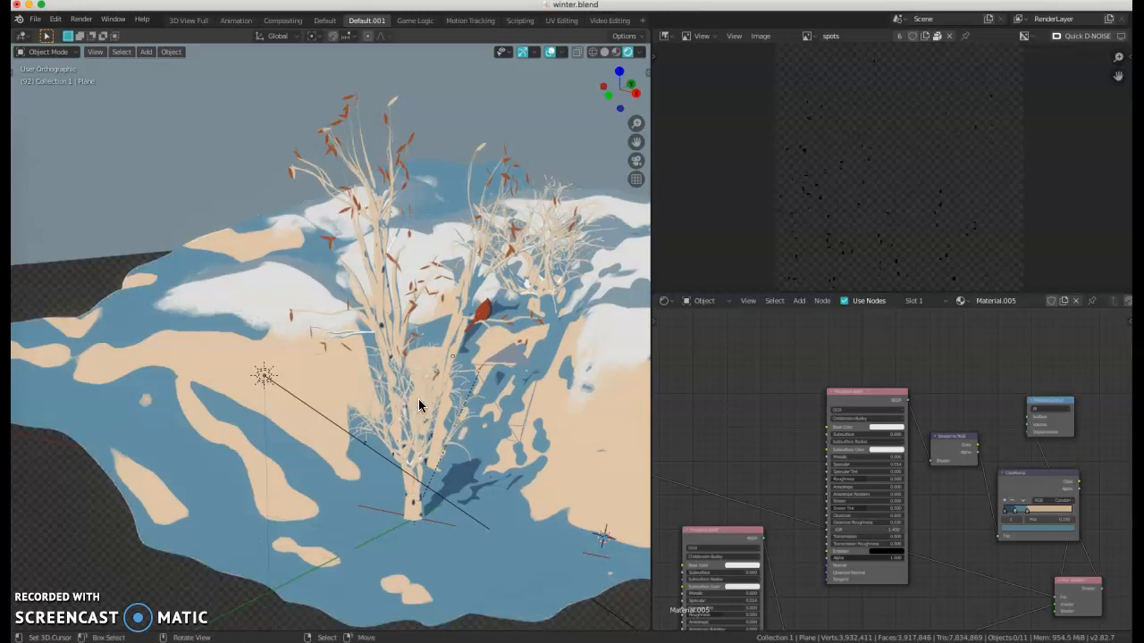
Select the large birch tree by its trunk and bring its material's node setup into view.
{"action": "scroll", "coordinate": [420, 405], "scroll_direction": "up", "scroll_amount": 1}
{"action": "scroll", "coordinate": [417, 402], "scroll_direction": "up", "scroll_amount": 4}
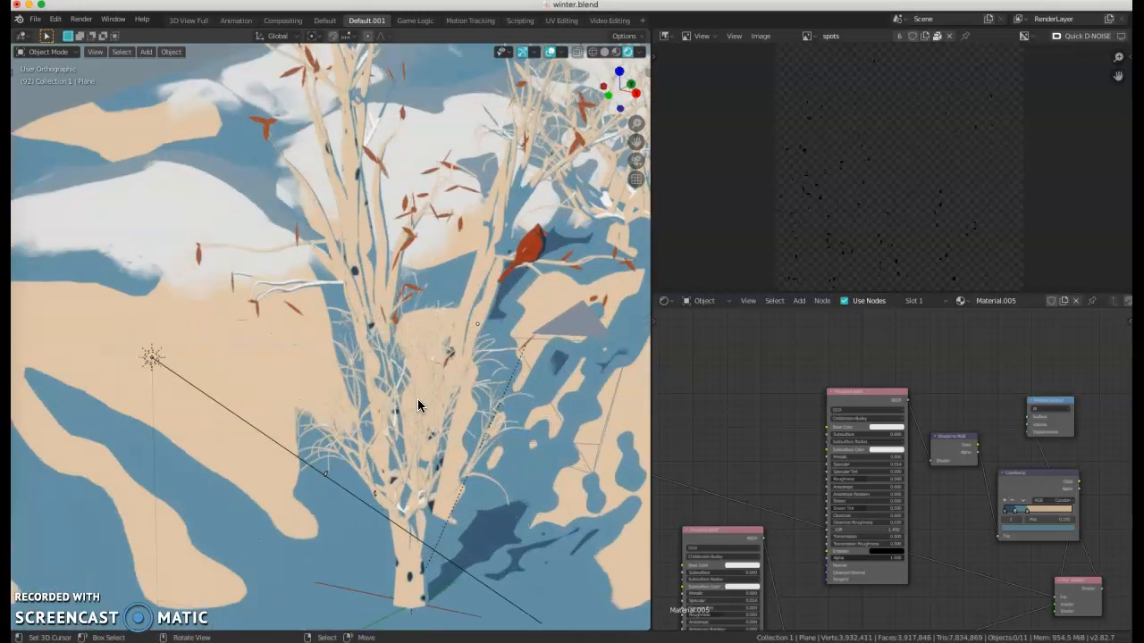
{"action": "middle_click_drag", "start_coordinate": [434, 515], "coordinate": [441, 313], "text": "shift"}
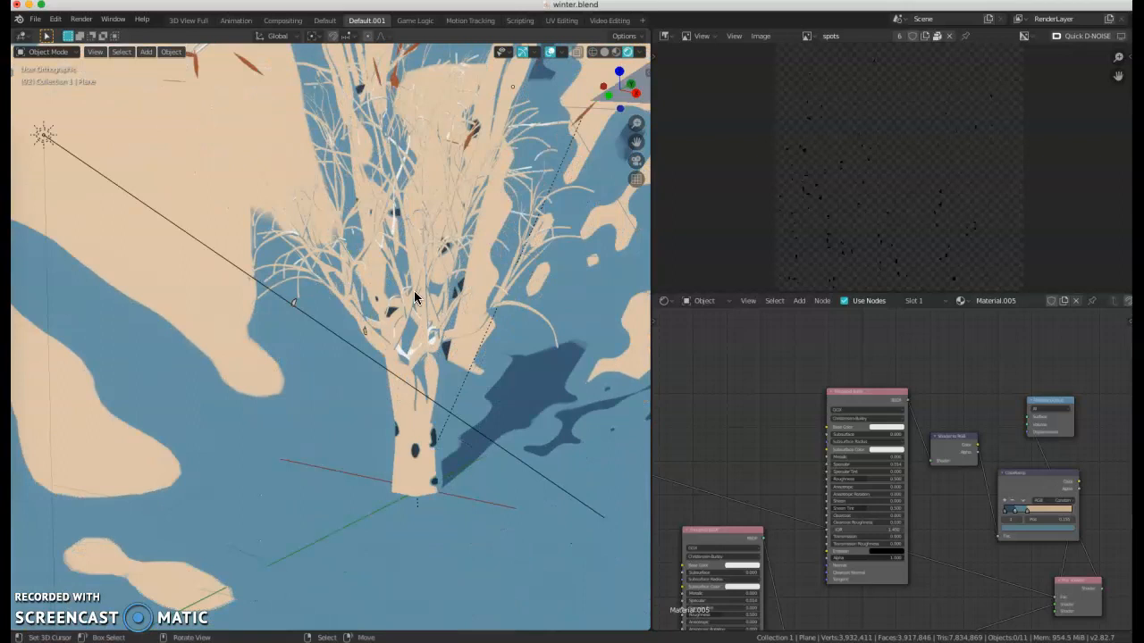
{"action": "scroll", "coordinate": [413, 290], "scroll_direction": "up", "scroll_amount": 1}
{"action": "left_click", "coordinate": [412, 459]}
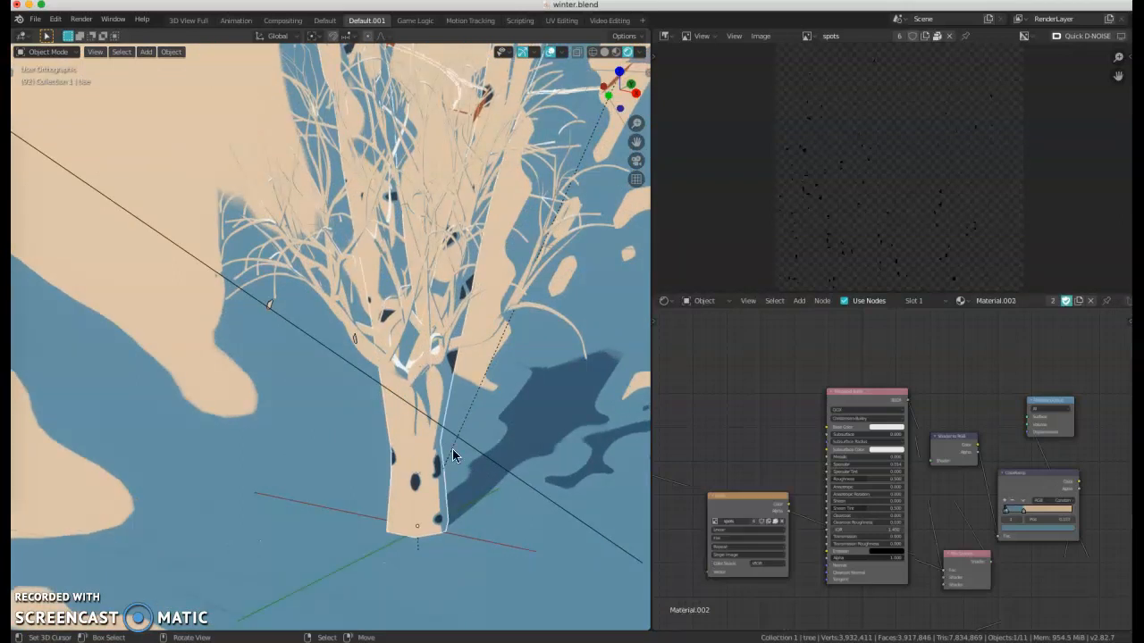
{"action": "scroll", "coordinate": [954, 390], "scroll_direction": "up", "scroll_amount": 2}
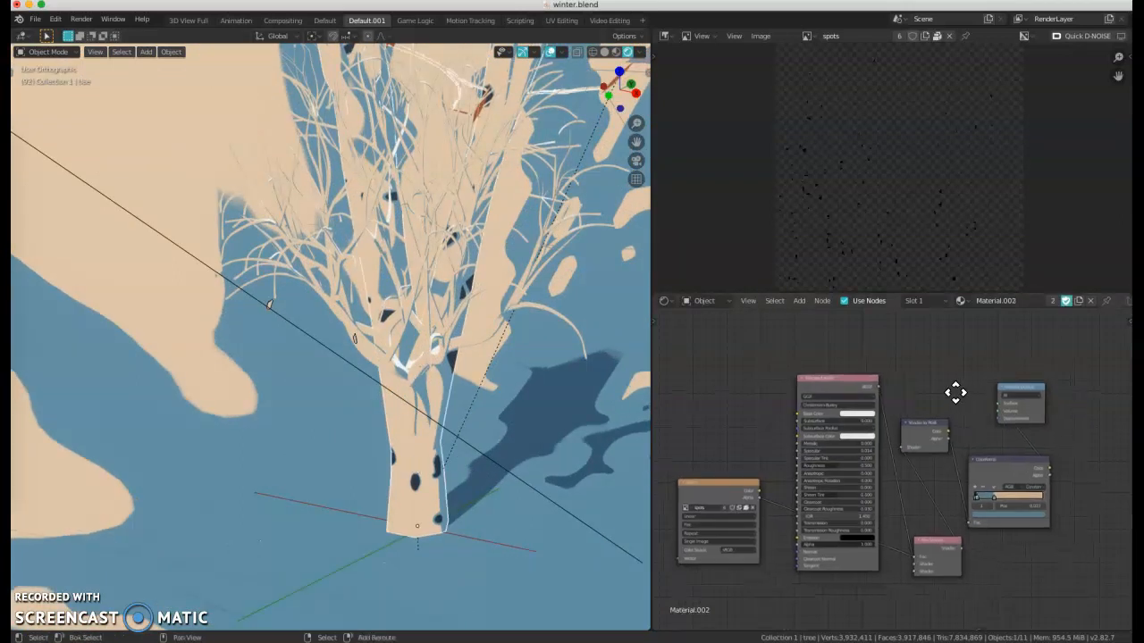
{"action": "middle_click_drag", "start_coordinate": [954, 397], "coordinate": [1004, 387]}
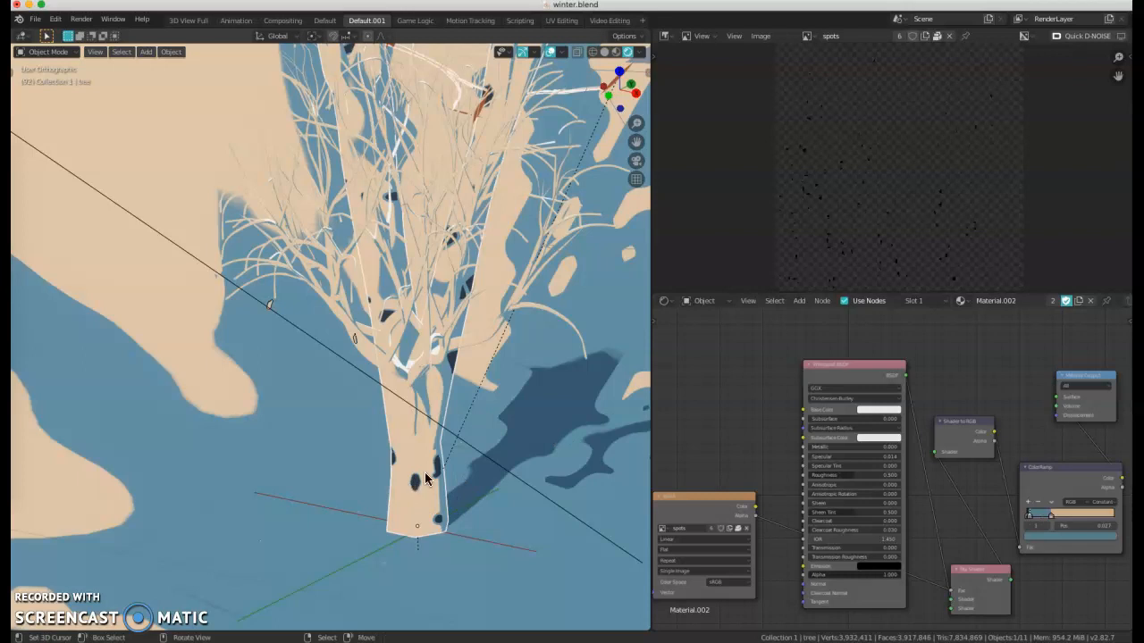
Examine the spotted trunk and the tree material's Mix Shader, spots image texture, Principled BSDF and ColorRamp nodes.
{"action": "middle_click_drag", "start_coordinate": [430, 342], "coordinate": [340, 308]}
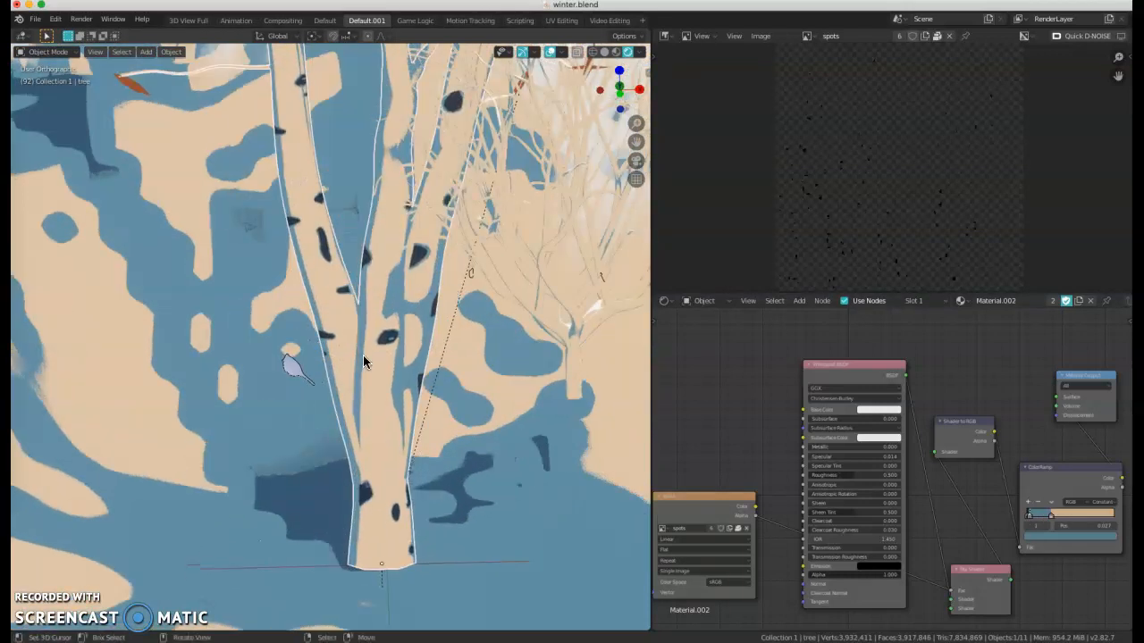
{"action": "middle_click_drag", "start_coordinate": [515, 346], "coordinate": [461, 394]}
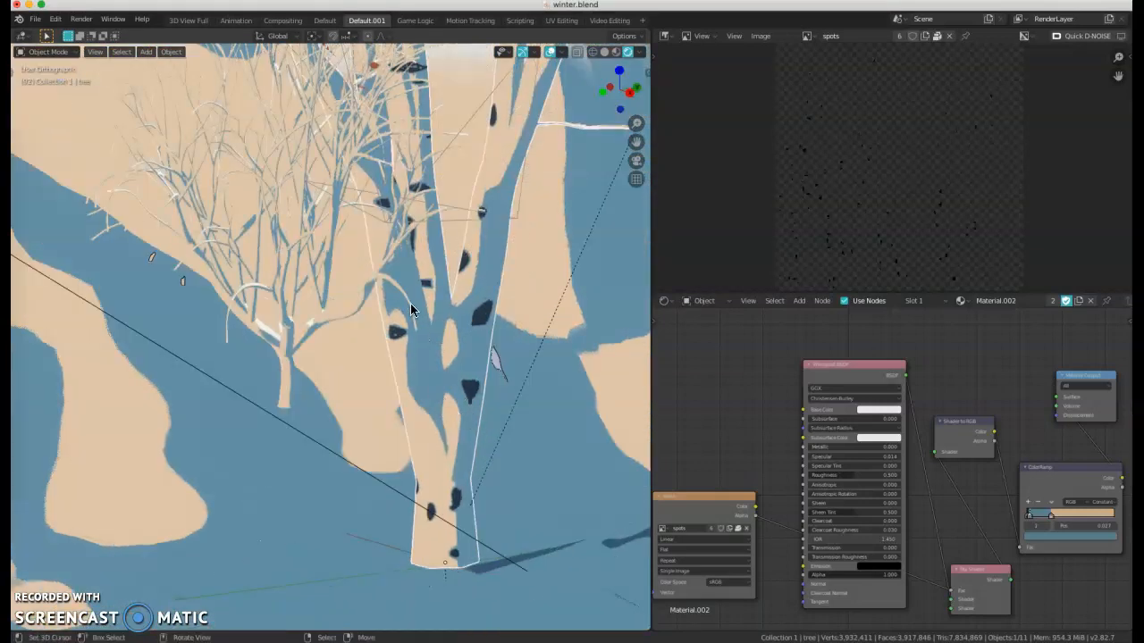
{"action": "left_click", "coordinate": [980, 586]}
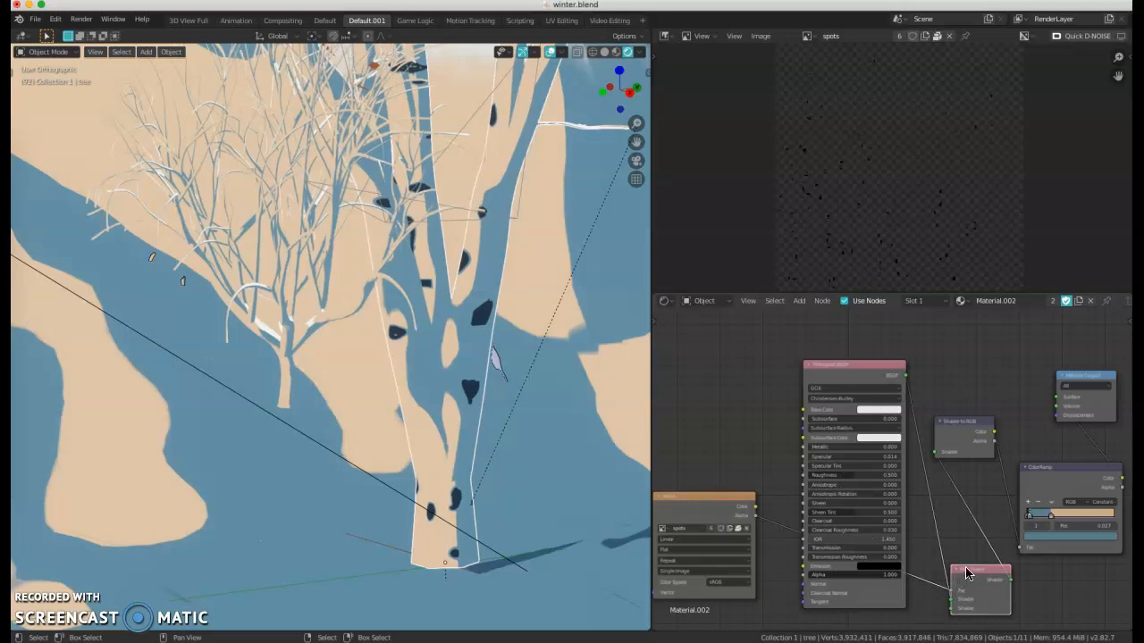
{"action": "left_click", "coordinate": [697, 506]}
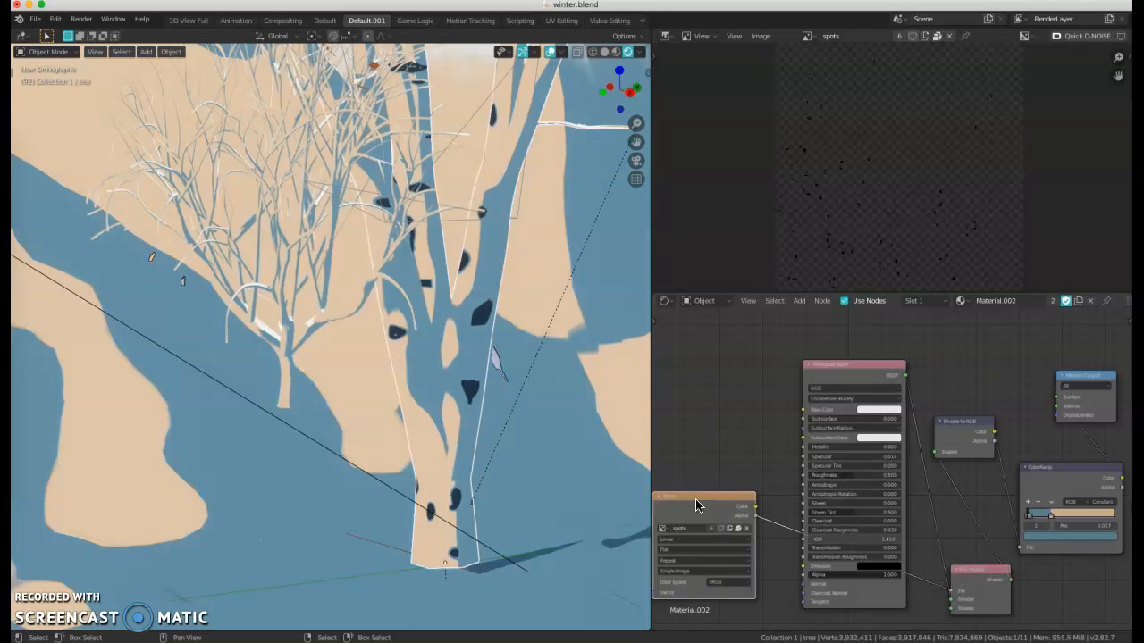
{"action": "left_click", "coordinate": [848, 372]}
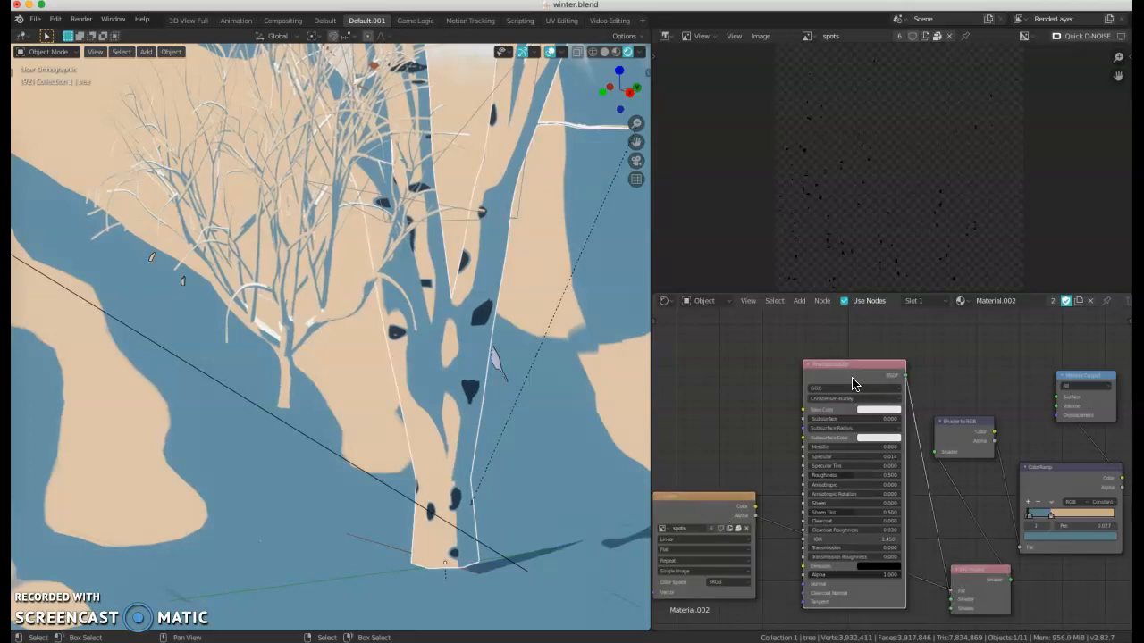
{"action": "left_click", "coordinate": [1062, 489]}
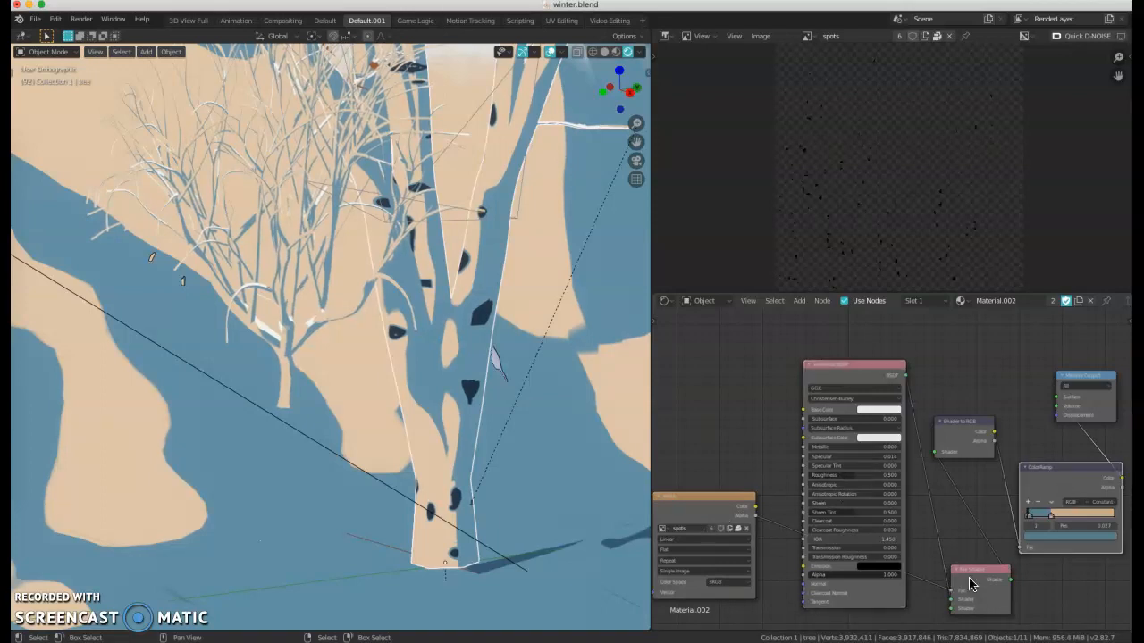
Select the spots image texture node and inspect the black marks in the spots image up close.
{"action": "left_click", "coordinate": [714, 520]}
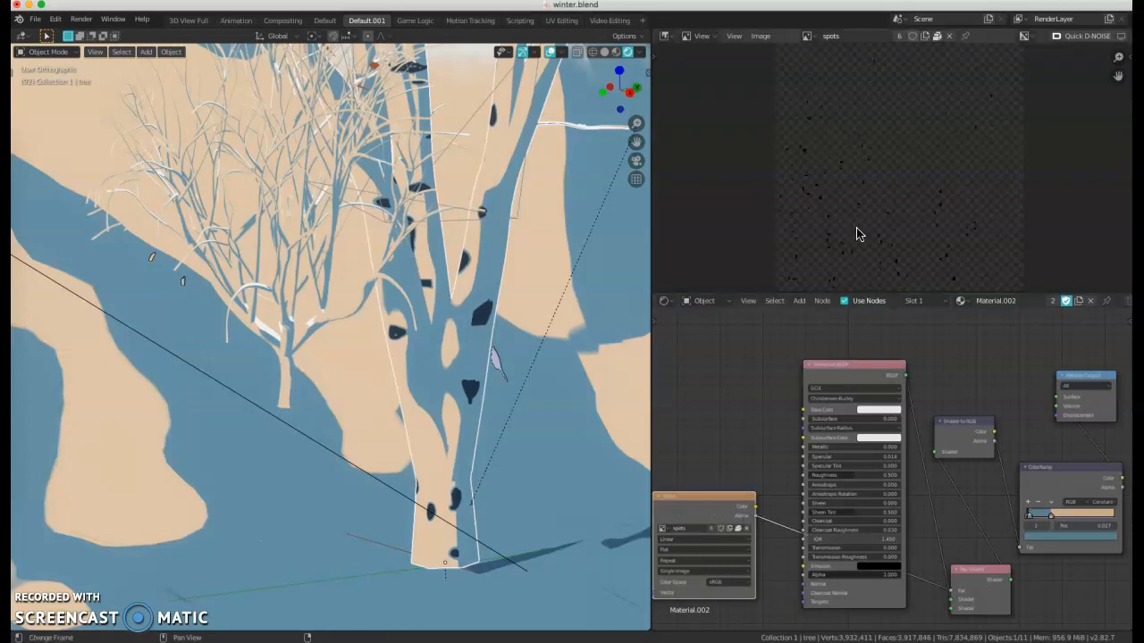
{"action": "scroll", "coordinate": [830, 167], "scroll_direction": "up", "scroll_amount": 4}
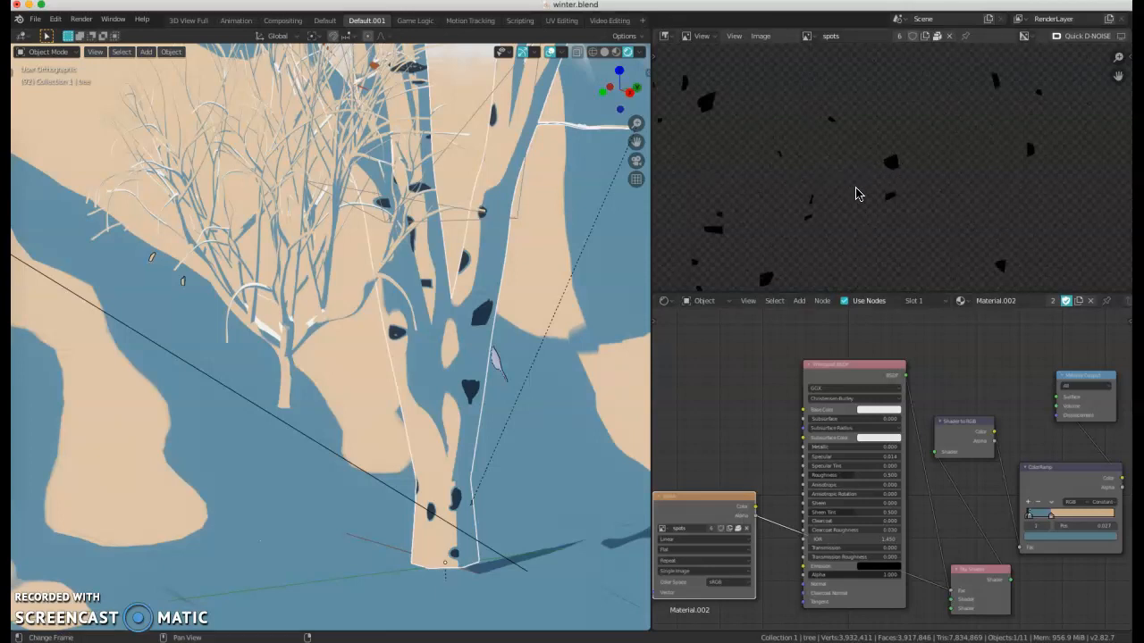
{"action": "scroll", "coordinate": [807, 218], "scroll_direction": "down", "scroll_amount": 5}
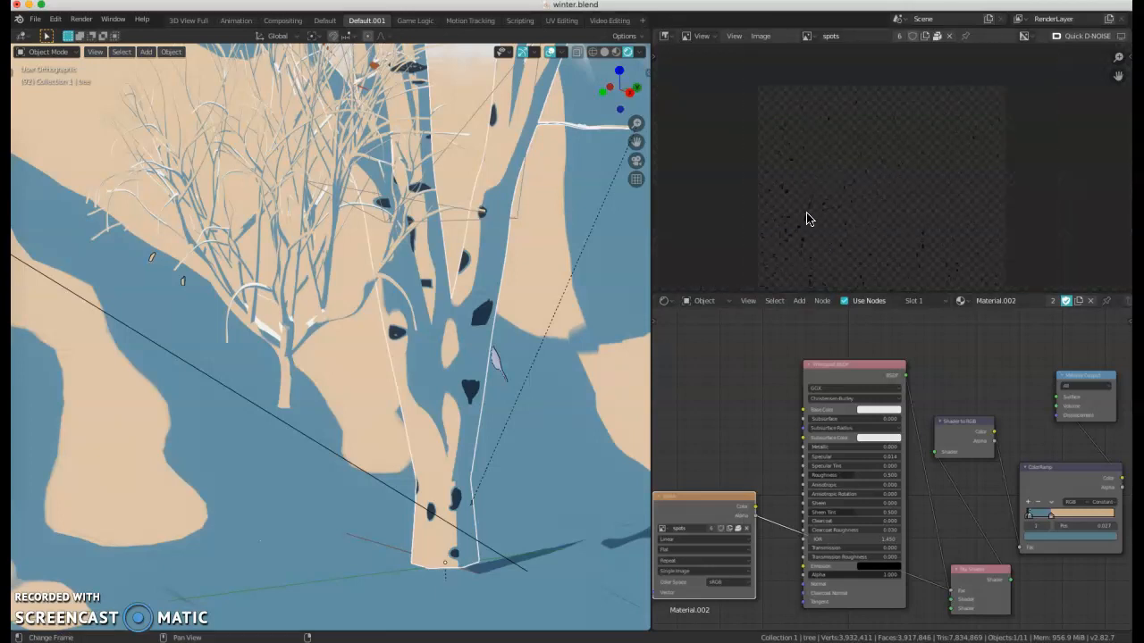
{"action": "scroll", "coordinate": [807, 218], "scroll_direction": "up", "scroll_amount": 4}
{"action": "scroll", "coordinate": [893, 224], "scroll_direction": "down", "scroll_amount": 5}
{"action": "scroll", "coordinate": [894, 227], "scroll_direction": "up", "scroll_amount": 6}
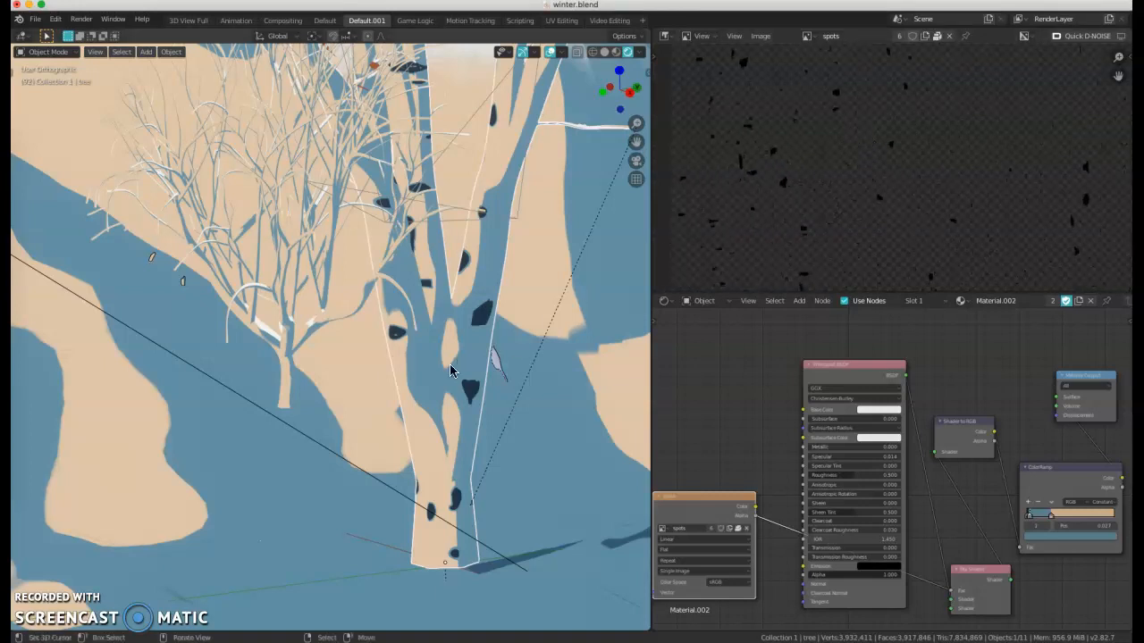
Examine how the painted spots sit on the birch trunk, up close and from several sides.
{"action": "scroll", "coordinate": [398, 385], "scroll_direction": "up", "scroll_amount": 2}
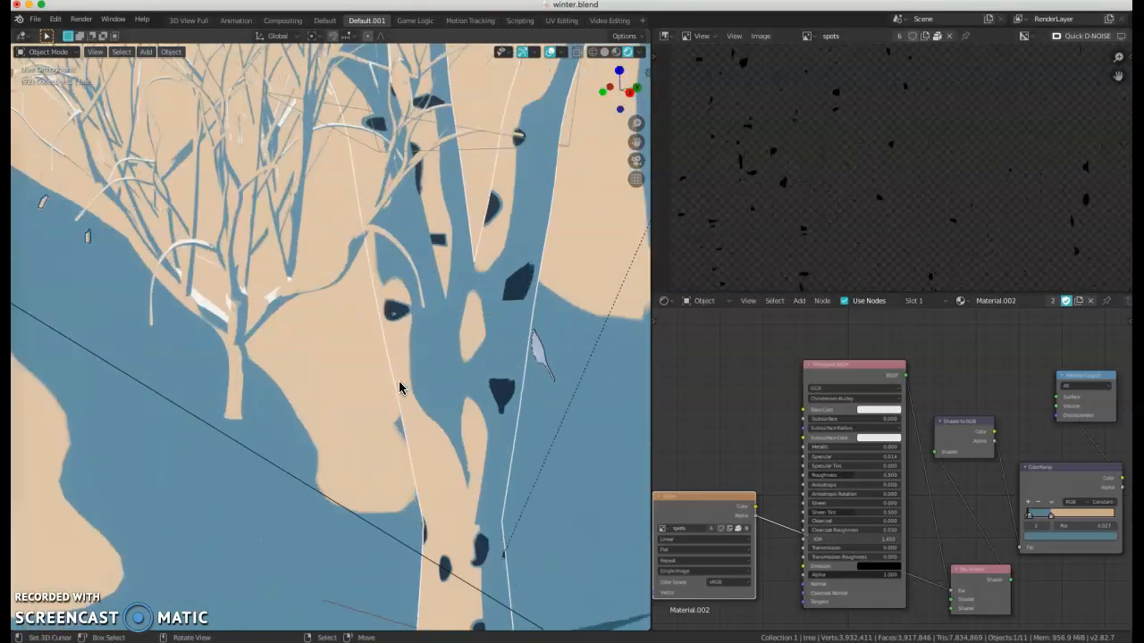
{"action": "scroll", "coordinate": [399, 382], "scroll_direction": "down", "scroll_amount": 1}
{"action": "middle_click_drag", "start_coordinate": [450, 300], "coordinate": [422, 313]}
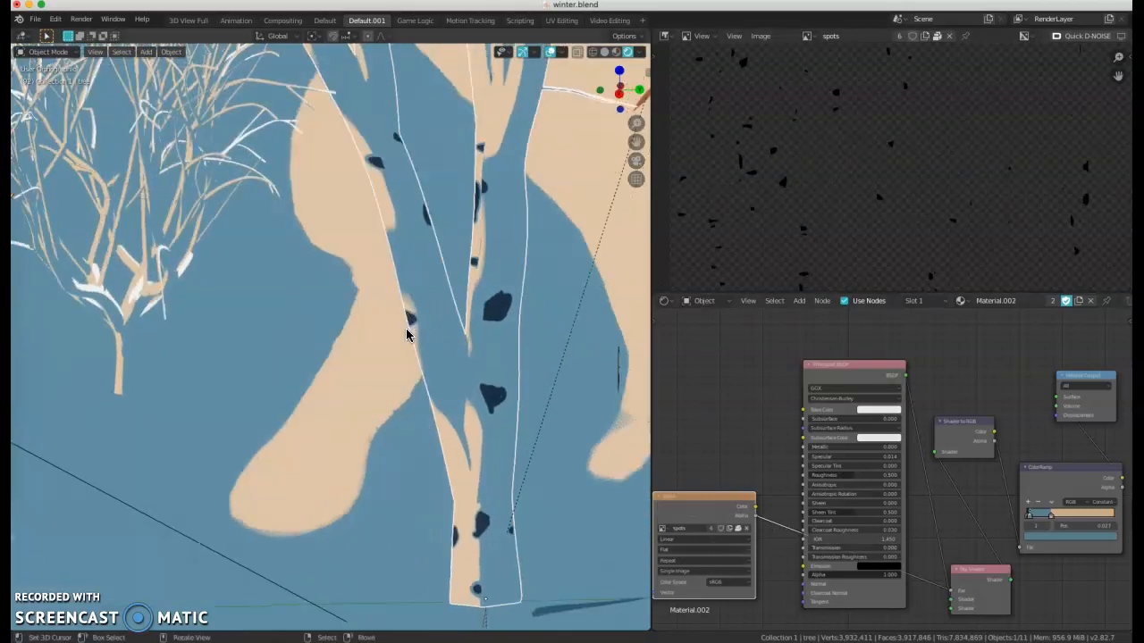
{"action": "middle_click_drag", "start_coordinate": [449, 505], "coordinate": [527, 466]}
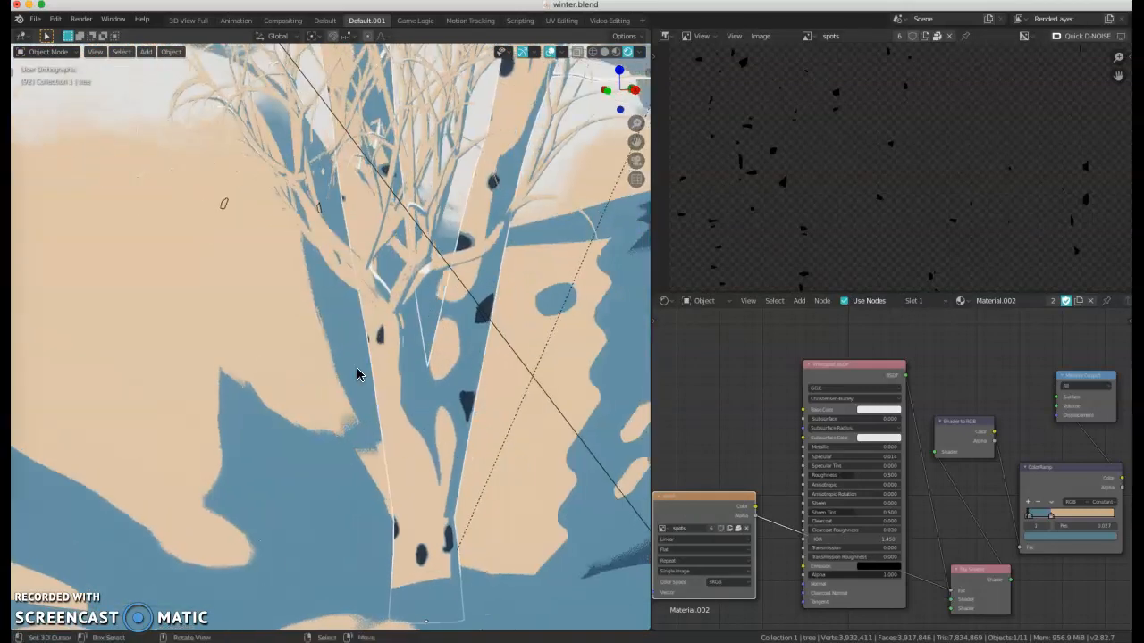
{"action": "scroll", "coordinate": [383, 350], "scroll_direction": "up", "scroll_amount": 4}
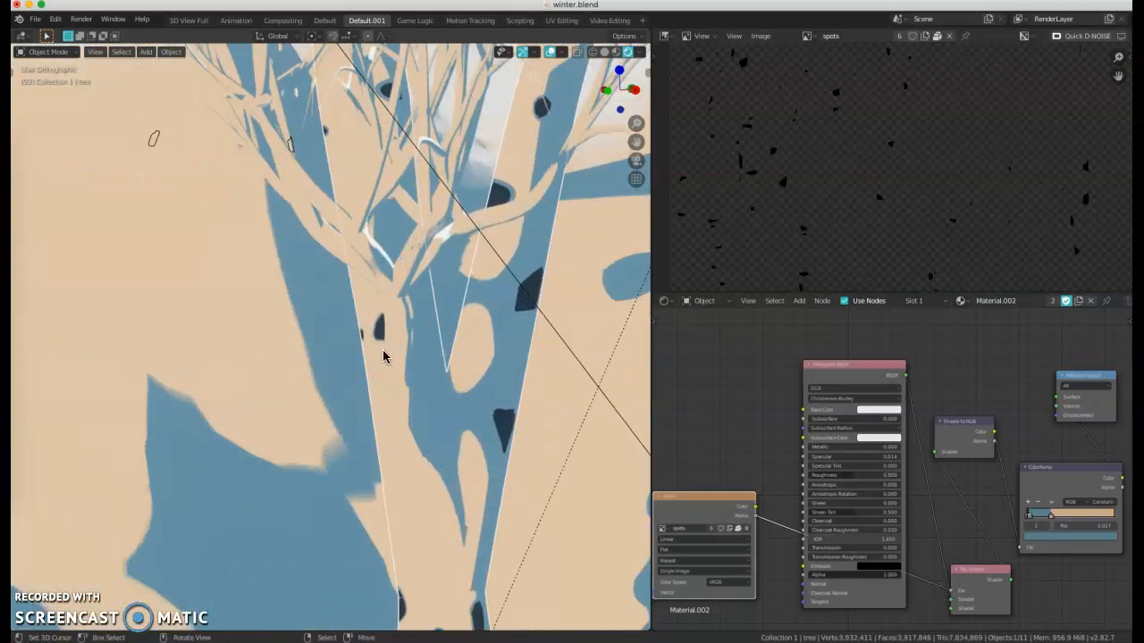
{"action": "scroll", "coordinate": [377, 344], "scroll_direction": "up", "scroll_amount": 1}
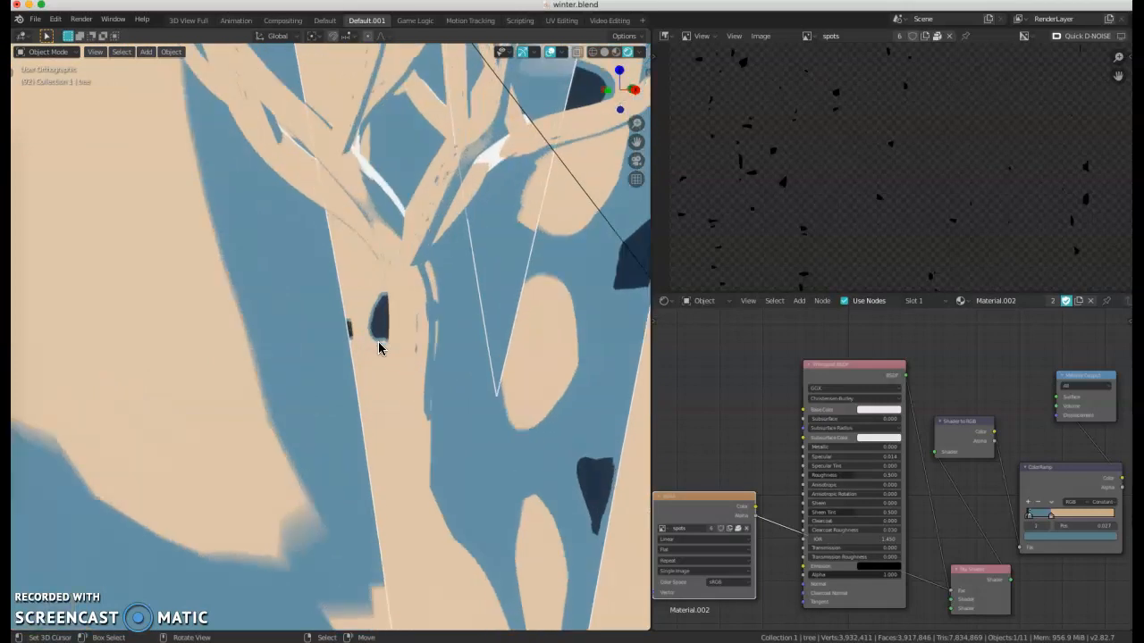
{"action": "scroll", "coordinate": [379, 348], "scroll_direction": "down", "scroll_amount": 3}
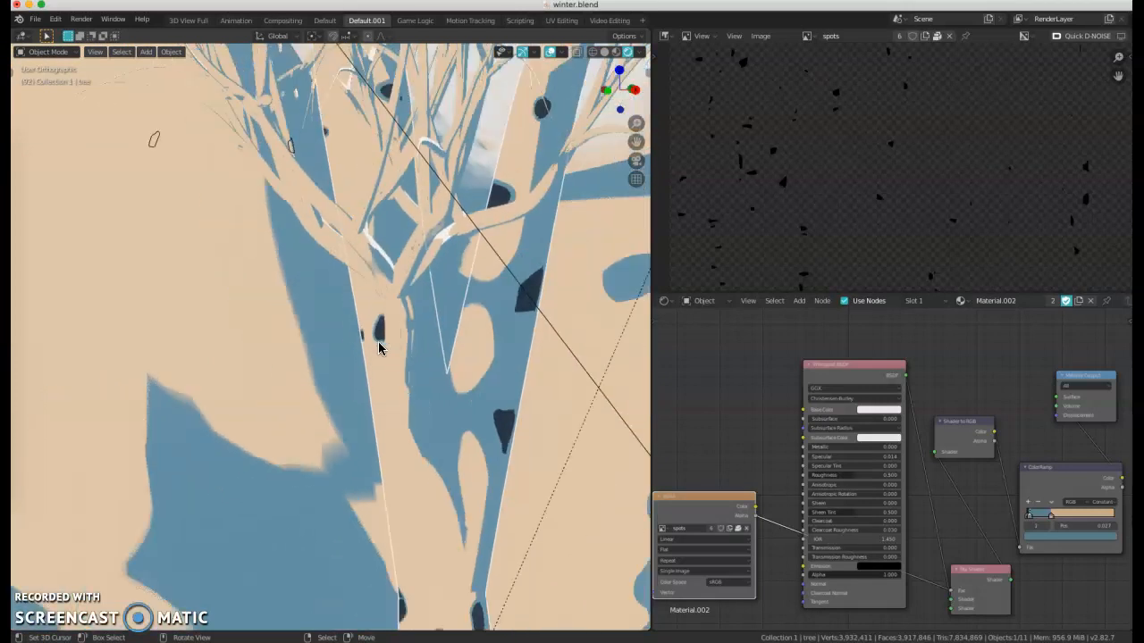
{"action": "scroll", "coordinate": [536, 376], "scroll_direction": "down", "scroll_amount": 1}
{"action": "middle_click_drag", "start_coordinate": [536, 375], "coordinate": [468, 390]}
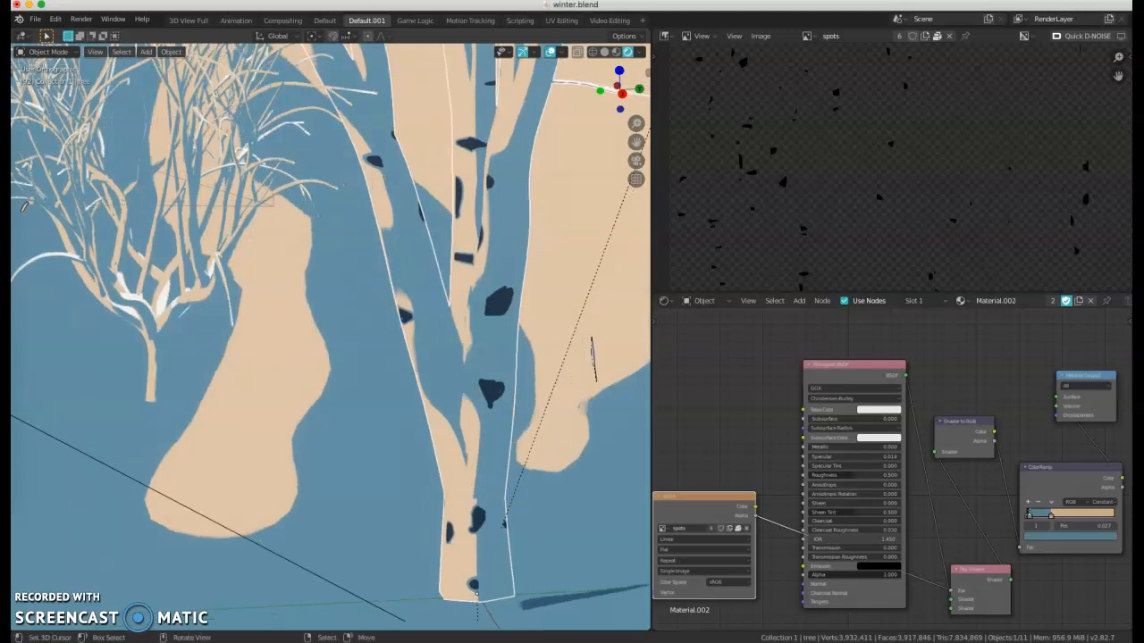
Switch the birch tree to Texture Paint mode and frame its spotted trunk.
{"action": "left_click", "coordinate": [47, 51]}
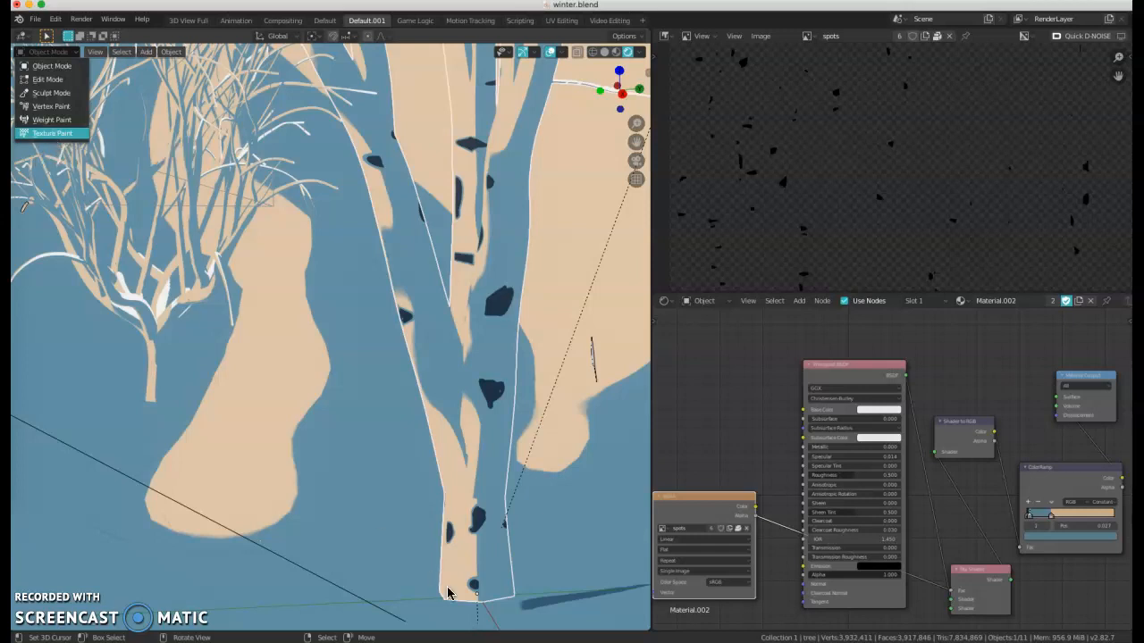
{"action": "key", "text": "Return"}
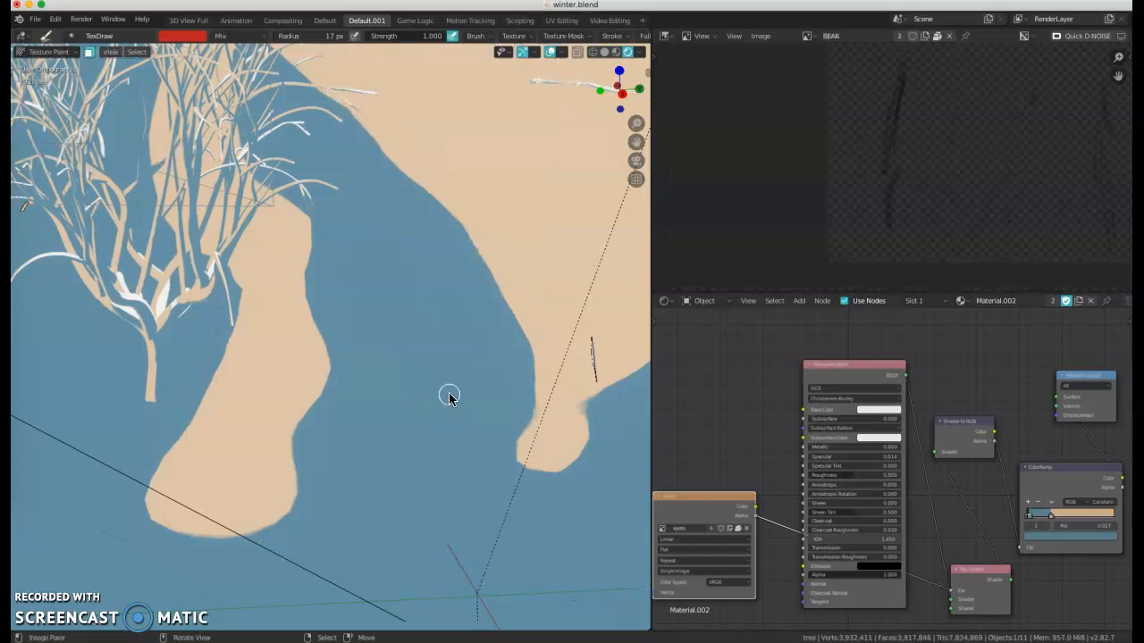
{"action": "scroll", "coordinate": [448, 396], "scroll_direction": "down", "scroll_amount": 5}
{"action": "scroll", "coordinate": [448, 395], "scroll_direction": "down", "scroll_amount": 3}
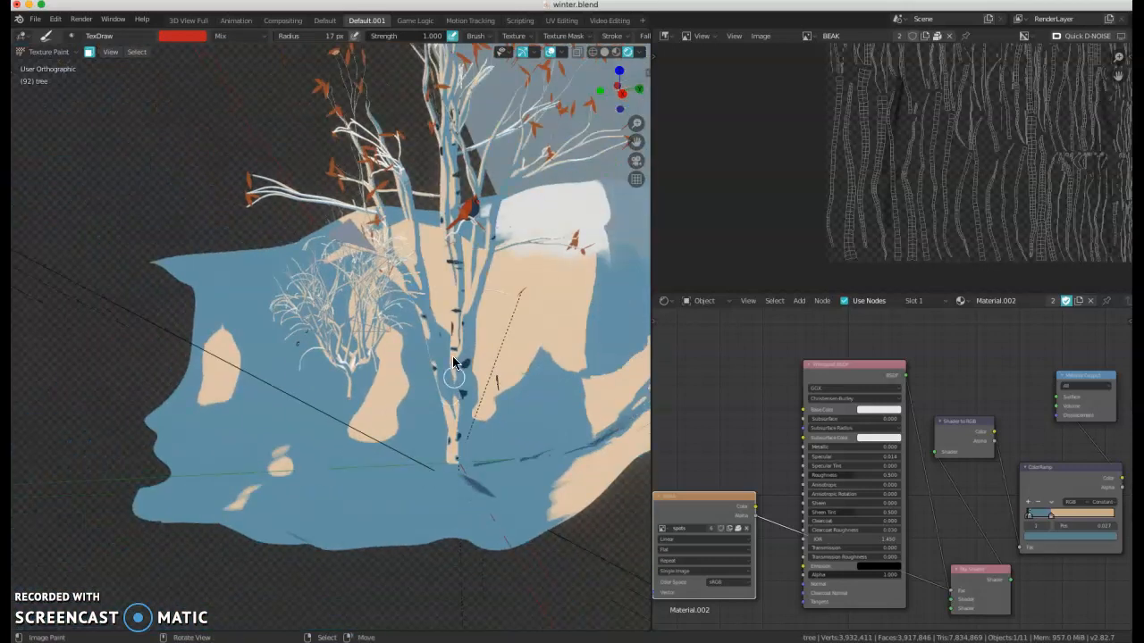
{"action": "scroll", "coordinate": [442, 367], "scroll_direction": "up", "scroll_amount": 2}
{"action": "scroll", "coordinate": [439, 356], "scroll_direction": "up", "scroll_amount": 3}
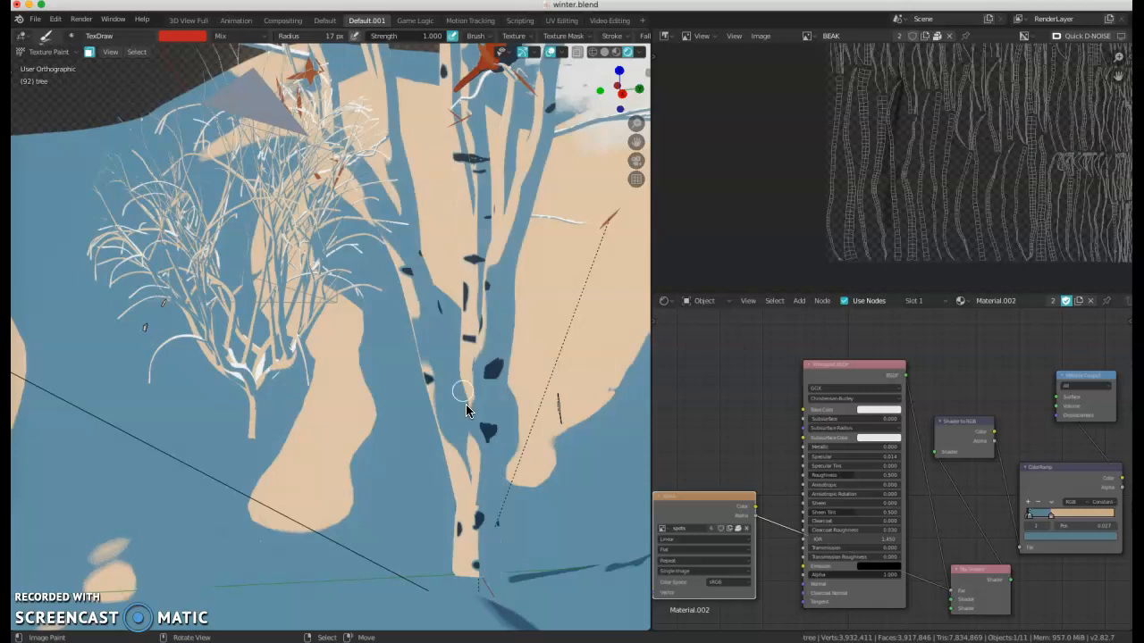
{"action": "scroll", "coordinate": [461, 400], "scroll_direction": "up", "scroll_amount": 1}
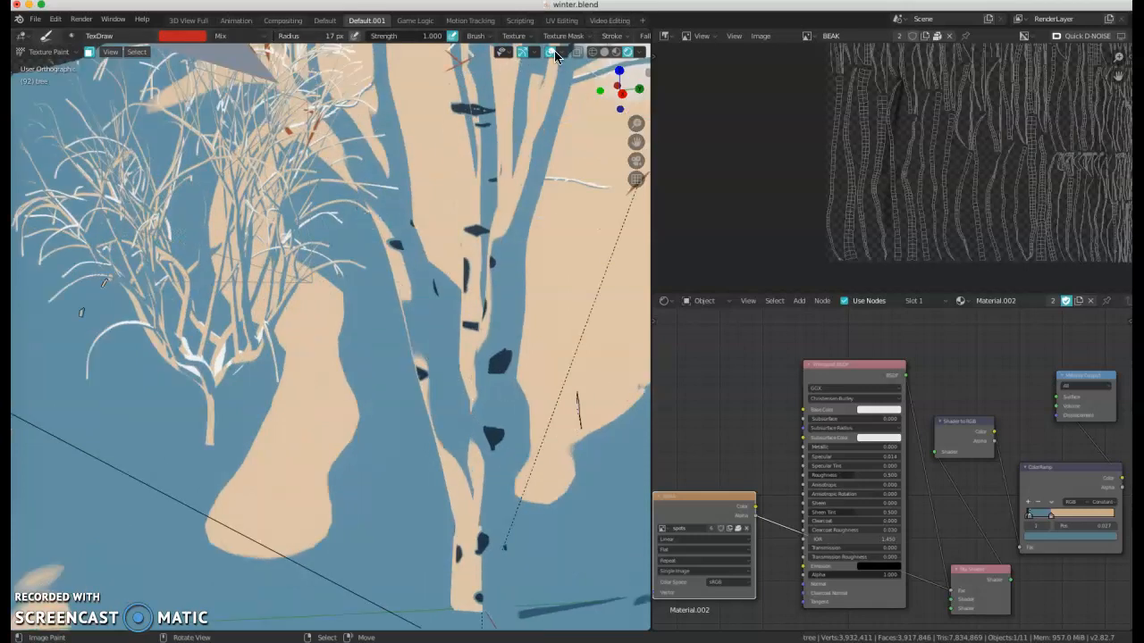
Choose the spots image as the single-image texture to paint on.
{"action": "key", "text": "n"}
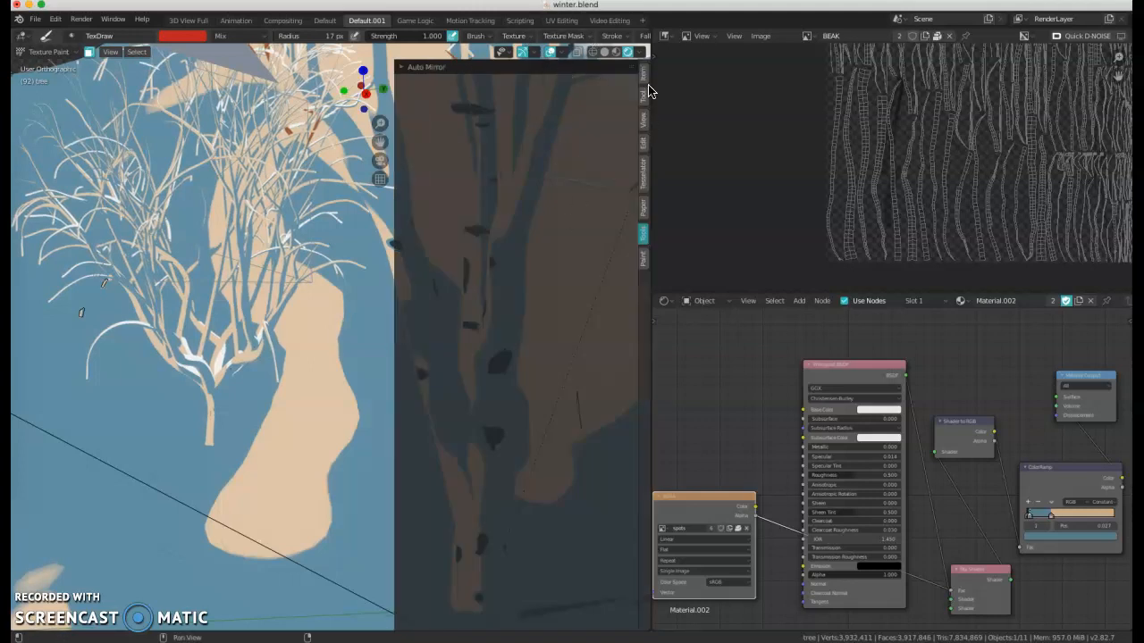
{"action": "left_click", "coordinate": [643, 85]}
{"action": "left_click", "coordinate": [641, 105]}
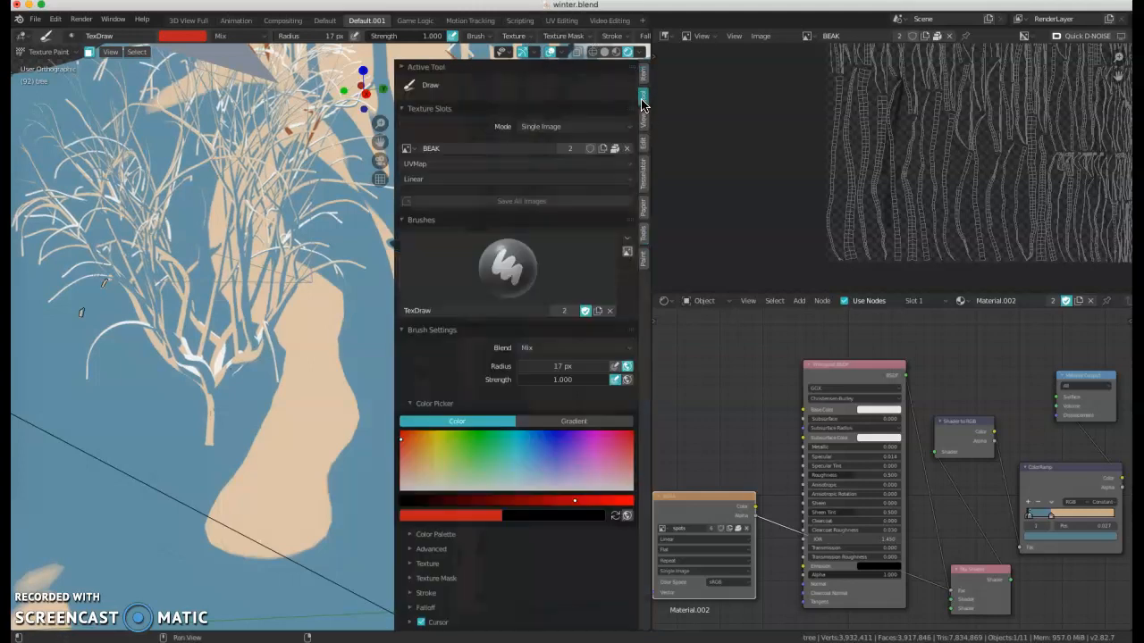
{"action": "left_click", "coordinate": [407, 148]}
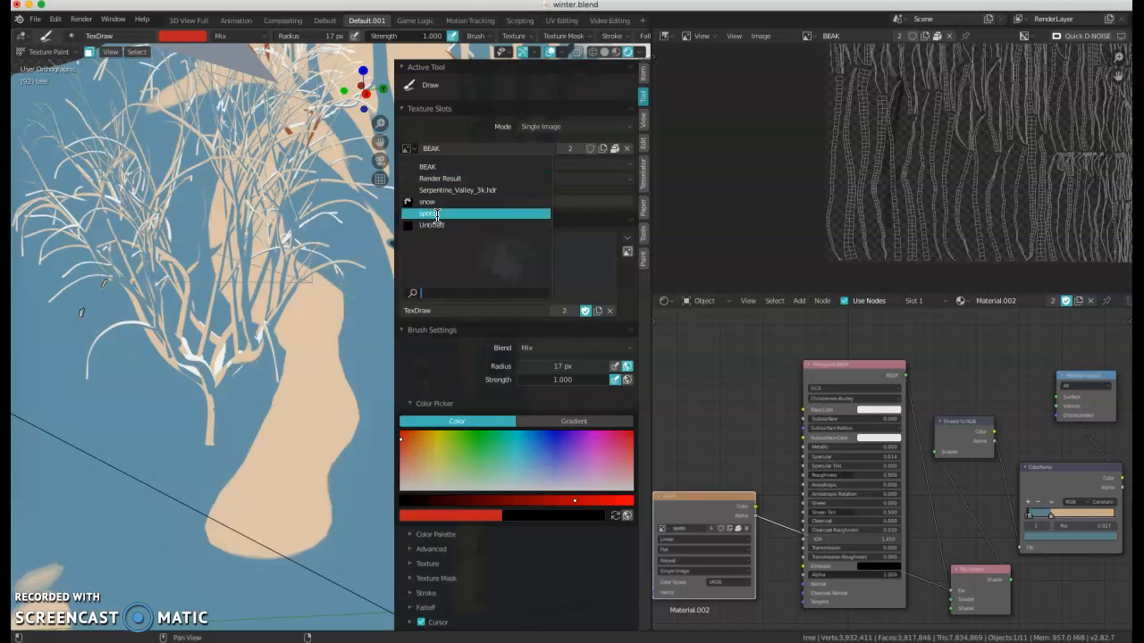
{"action": "key", "text": "Return"}
Set the TexDraw brush's blend mode to Add Alpha.
{"action": "left_click", "coordinate": [543, 350]}
{"action": "left_click", "coordinate": [545, 350]}
{"action": "left_click", "coordinate": [547, 348]}
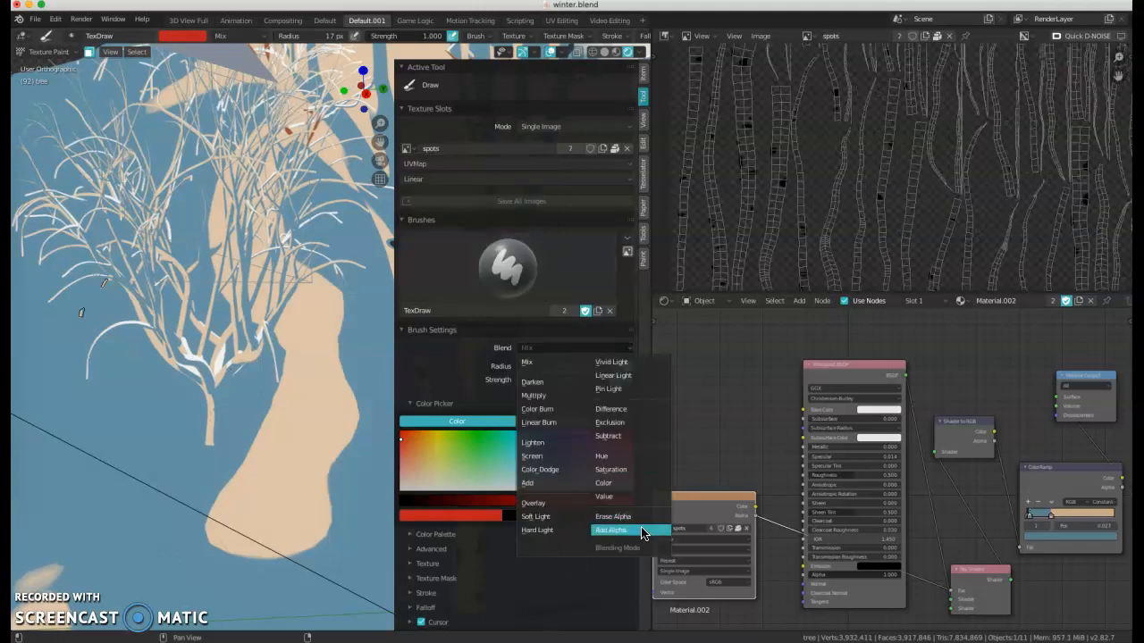
{"action": "key", "text": "Return"}
{"action": "key", "text": "n"}
Paint a small additional spot on the birch's slanting upper branch, just below the cardinal.
{"action": "scroll", "coordinate": [361, 390], "scroll_direction": "up", "scroll_amount": 4}
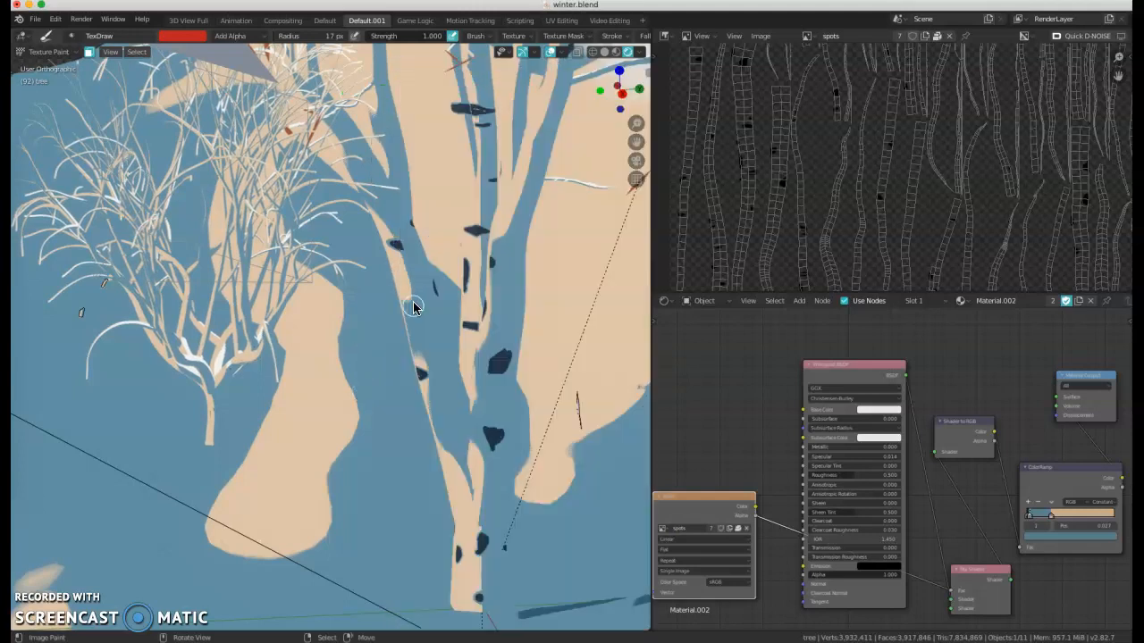
{"action": "scroll", "coordinate": [427, 320], "scroll_direction": "up", "scroll_amount": 3}
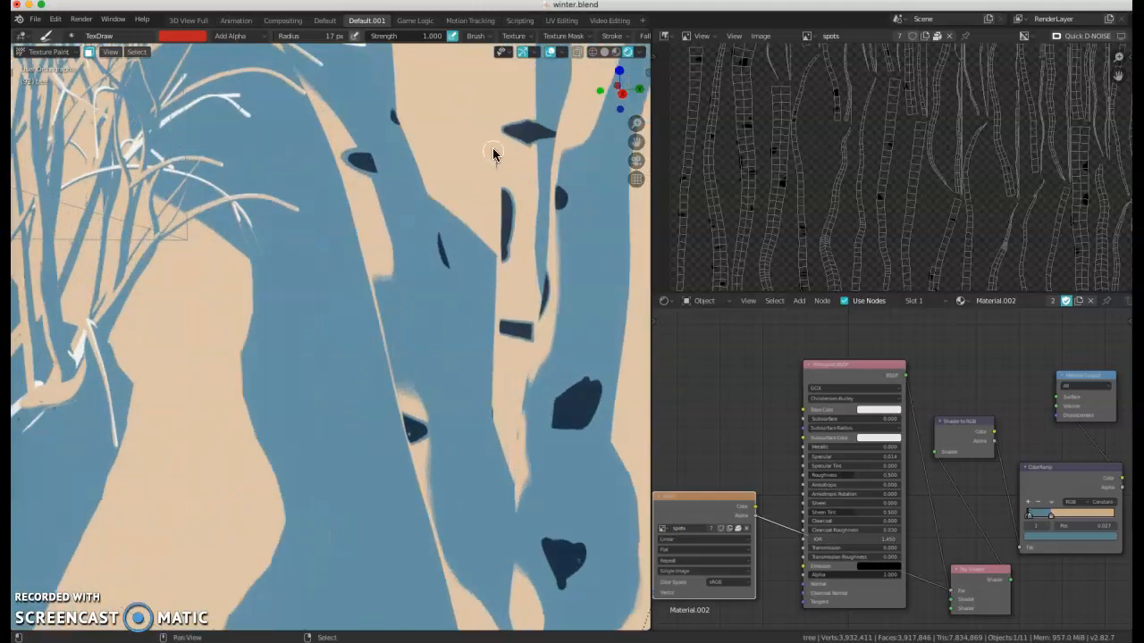
{"action": "scroll", "coordinate": [468, 347], "scroll_direction": "up", "scroll_amount": 2}
{"action": "scroll", "coordinate": [468, 348], "scroll_direction": "down", "scroll_amount": 4}
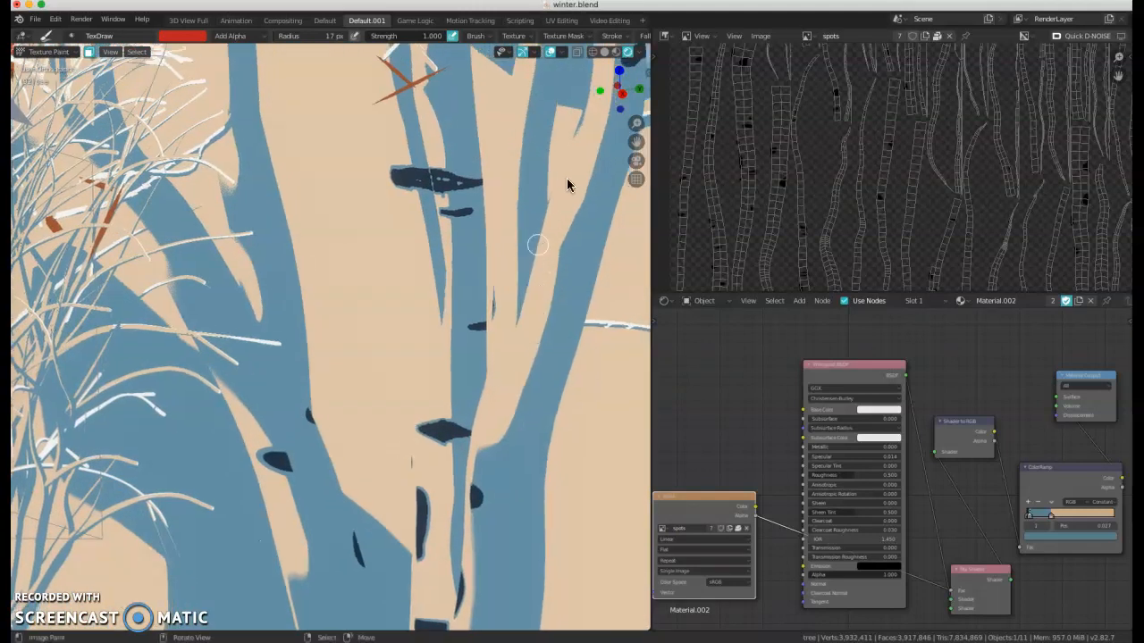
{"action": "middle_click_drag", "start_coordinate": [552, 235], "coordinate": [512, 302]}
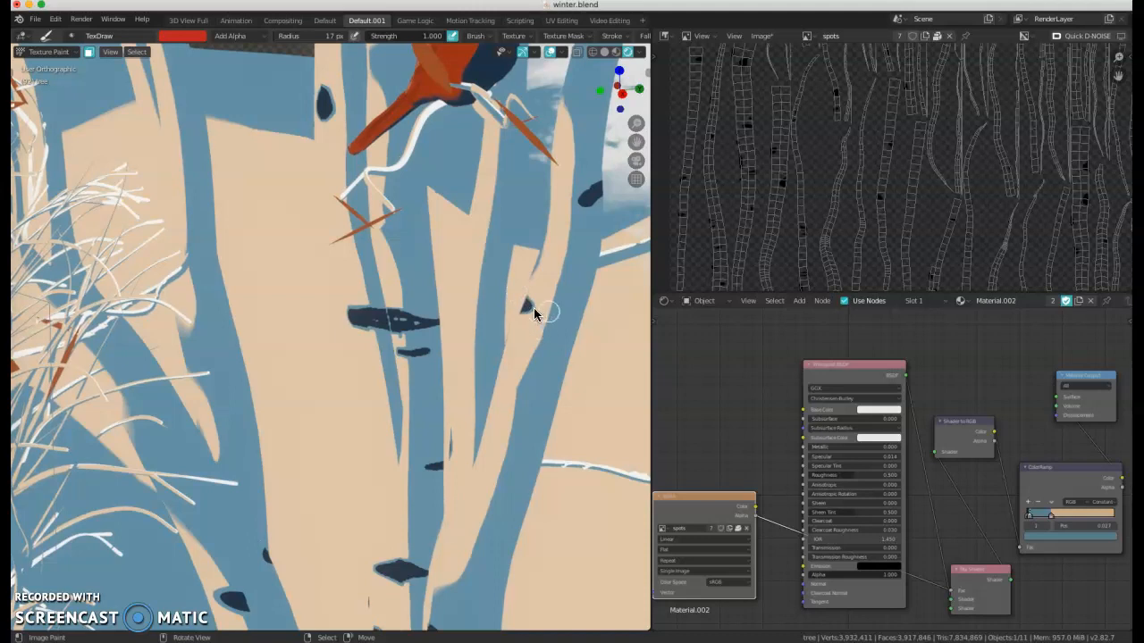
{"action": "mouse_move", "coordinate": [504, 322]}
{"action": "middle_mouse_down"}
{"action": "mouse_move", "coordinate": [474, 307]}
{"action": "mouse_move", "coordinate": [570, 335]}
{"action": "mouse_move", "coordinate": [480, 322]}
{"action": "middle_mouse_up"}
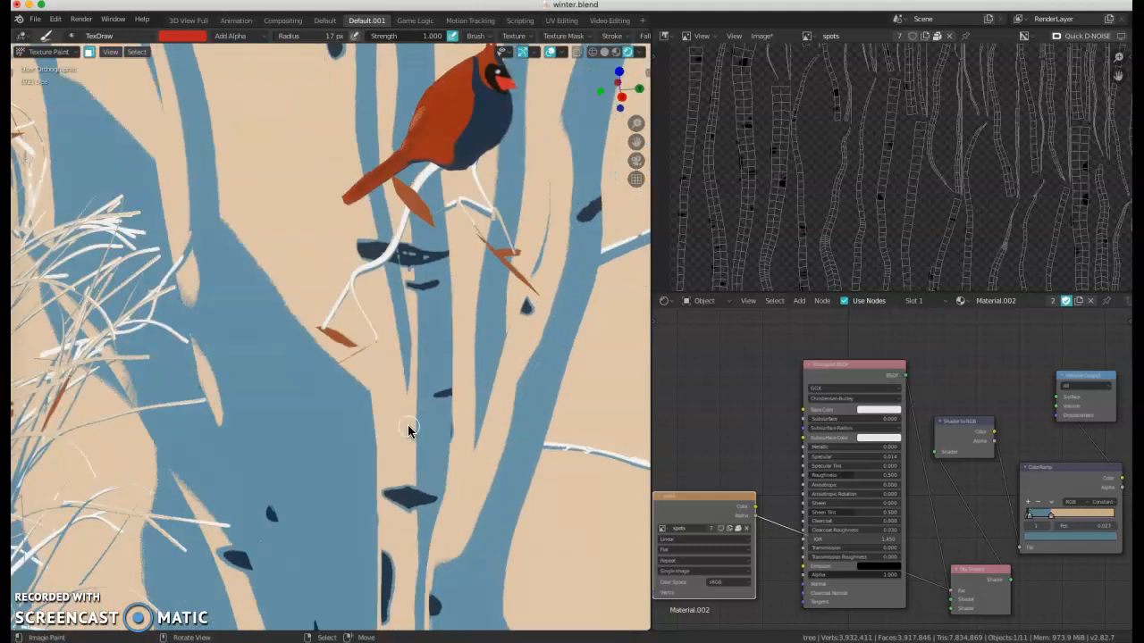
Leave texture painting and return the birch tree to Object Mode.
{"action": "key", "text": "Tab"}
{"action": "key", "text": "alt+a"}
{"action": "scroll", "coordinate": [369, 428], "scroll_direction": "down", "scroll_amount": 3}
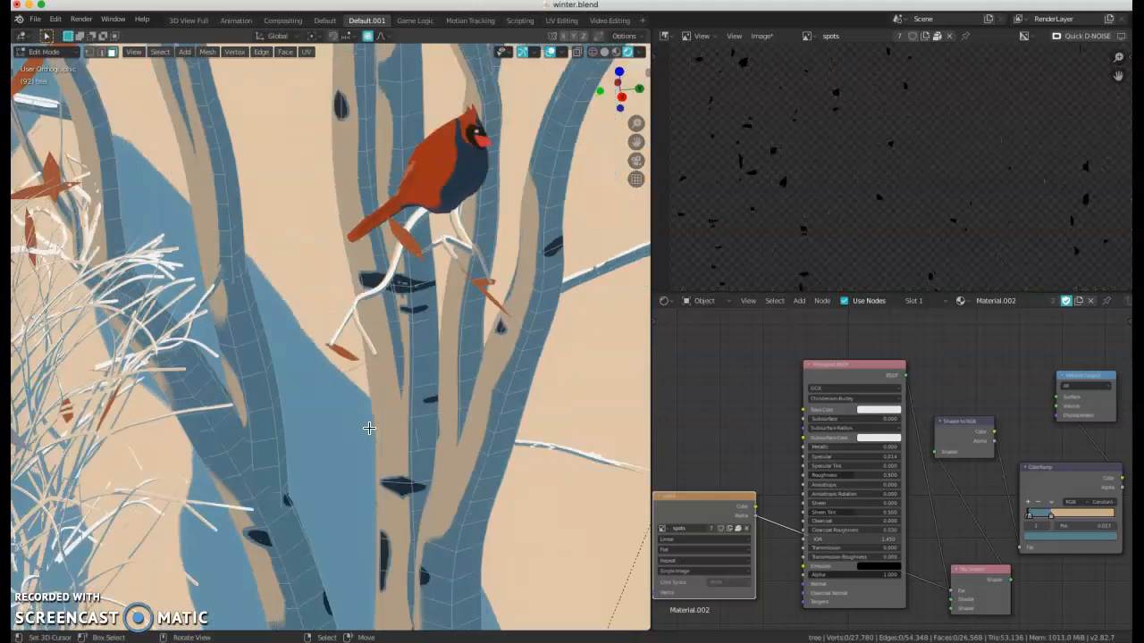
{"action": "left_click", "coordinate": [49, 52]}
{"action": "left_click", "coordinate": [52, 65]}
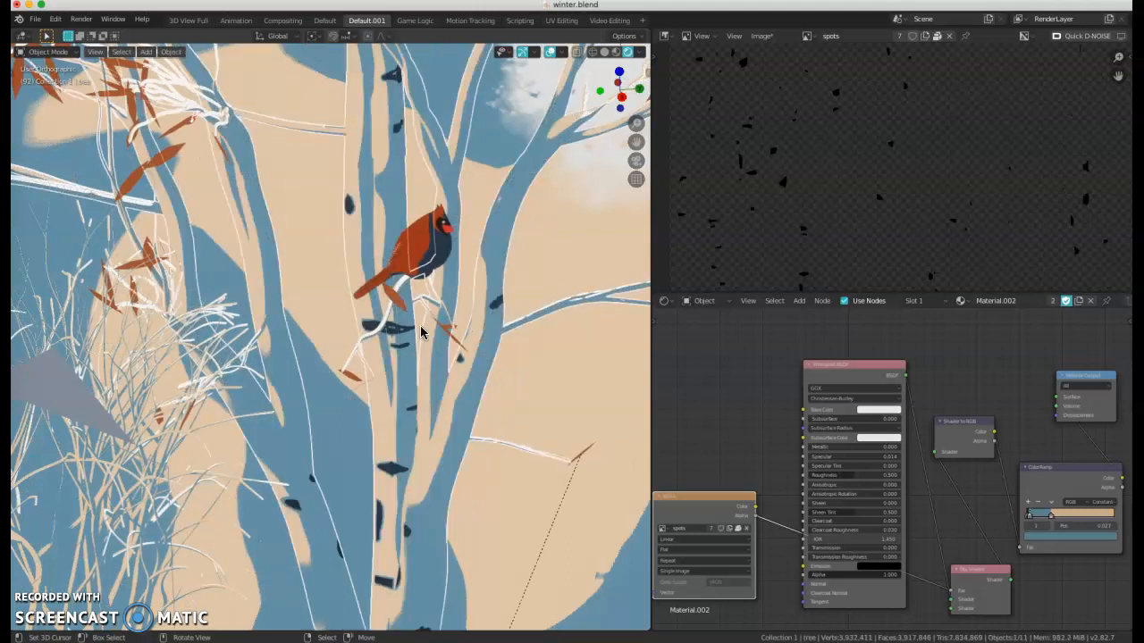
Examine the birch's trunk, spots and white-edged branches within the whole winter scene, up close and from several sides.
{"action": "scroll", "coordinate": [426, 371], "scroll_direction": "down", "scroll_amount": 6}
{"action": "scroll", "coordinate": [426, 371], "scroll_direction": "up", "scroll_amount": 4}
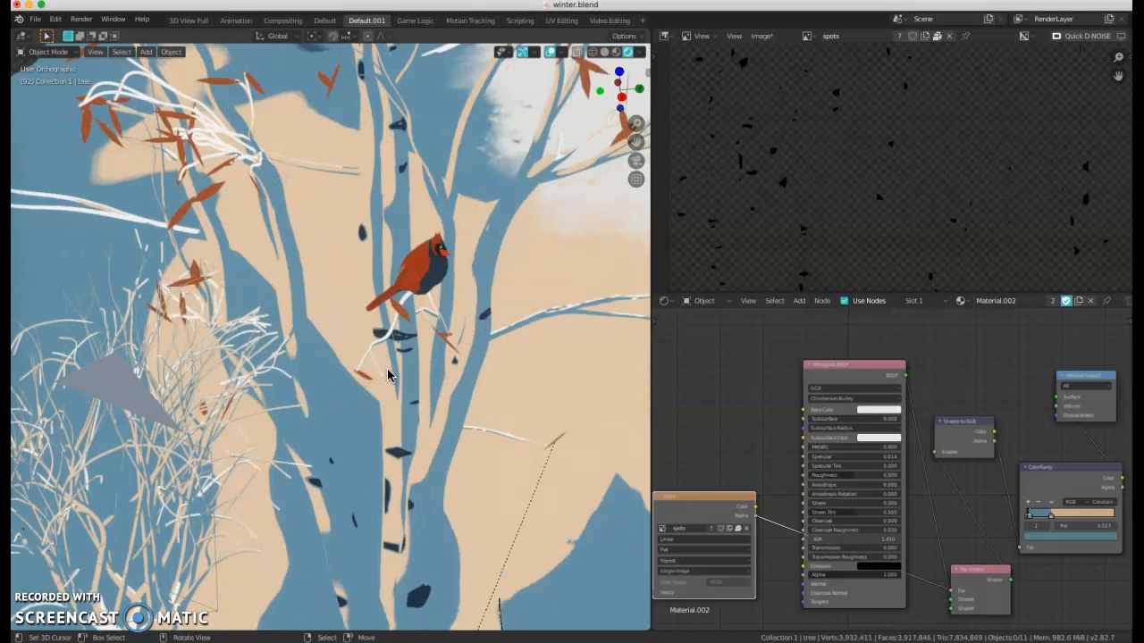
{"action": "scroll", "coordinate": [387, 375], "scroll_direction": "down", "scroll_amount": 5}
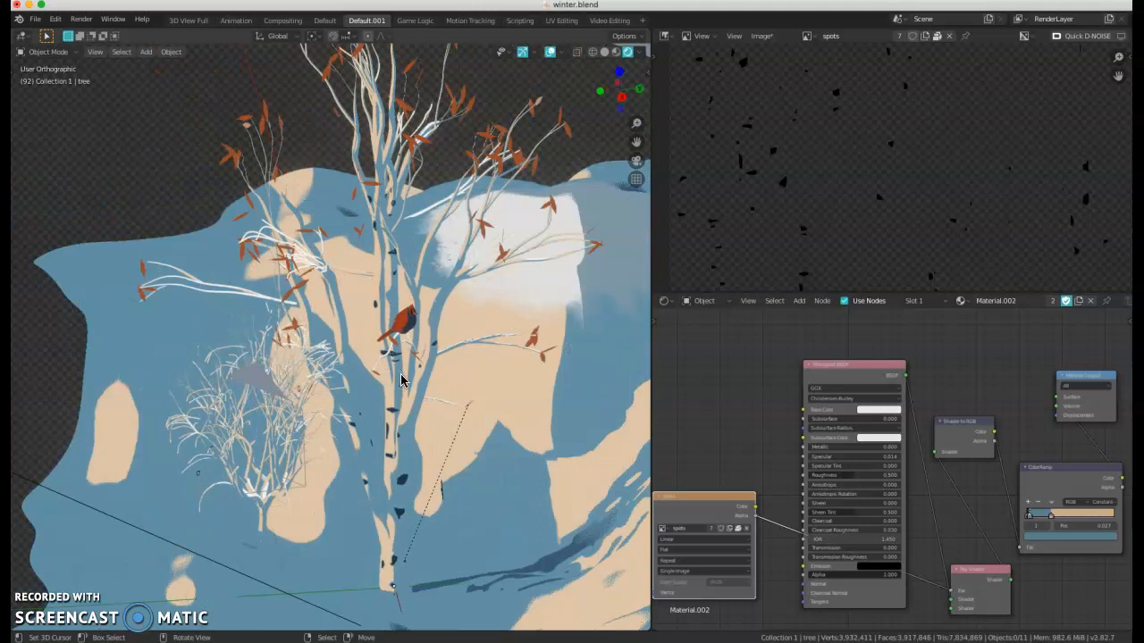
{"action": "mouse_move", "coordinate": [435, 364]}
{"action": "middle_mouse_down"}
{"action": "mouse_move", "coordinate": [416, 349]}
{"action": "mouse_move", "coordinate": [489, 354]}
{"action": "mouse_move", "coordinate": [455, 361]}
{"action": "middle_mouse_up"}
{"action": "middle_click_drag", "start_coordinate": [358, 353], "coordinate": [385, 348]}
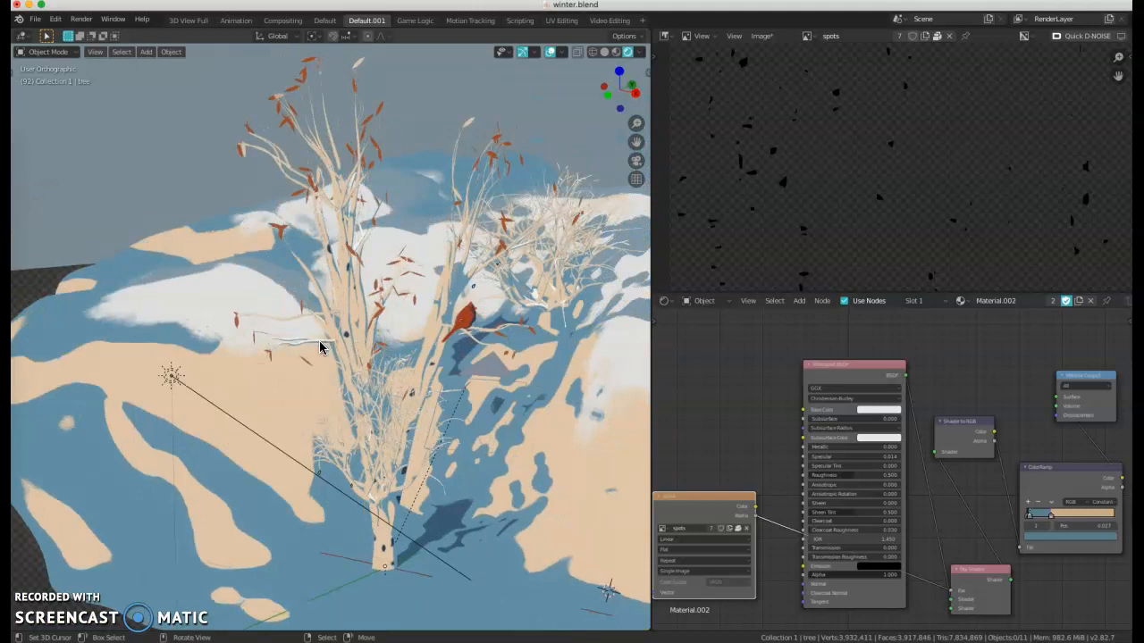
{"action": "scroll", "coordinate": [319, 342], "scroll_direction": "up", "scroll_amount": 2}
{"action": "scroll", "coordinate": [319, 344], "scroll_direction": "up", "scroll_amount": 4}
{"action": "scroll", "coordinate": [307, 342], "scroll_direction": "up", "scroll_amount": 2}
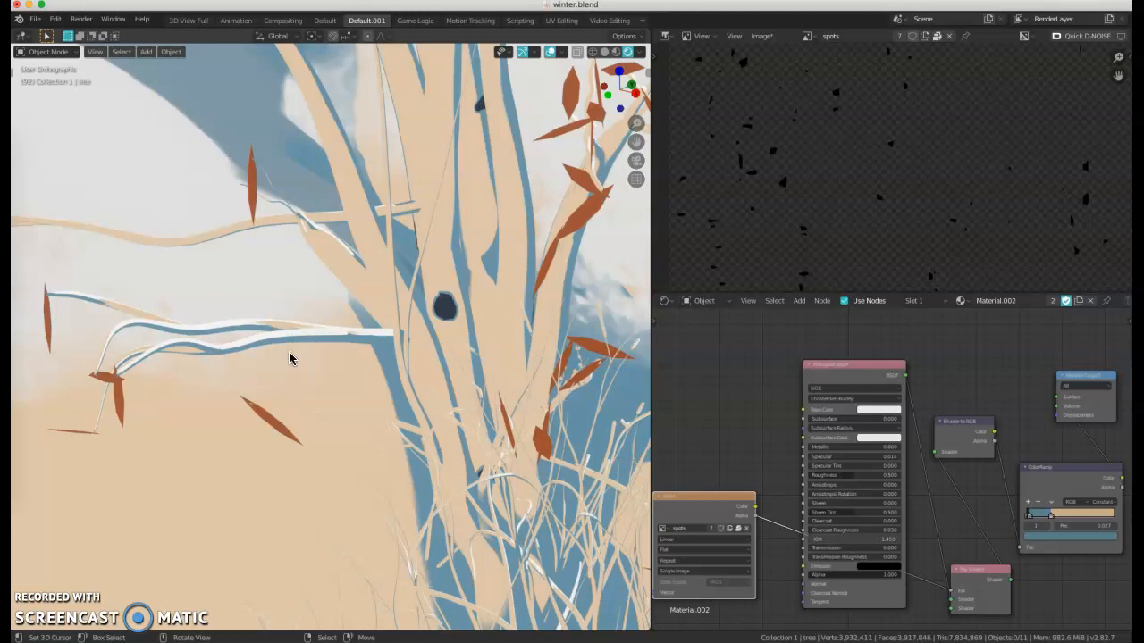
{"action": "scroll", "coordinate": [336, 407], "scroll_direction": "down", "scroll_amount": 10}
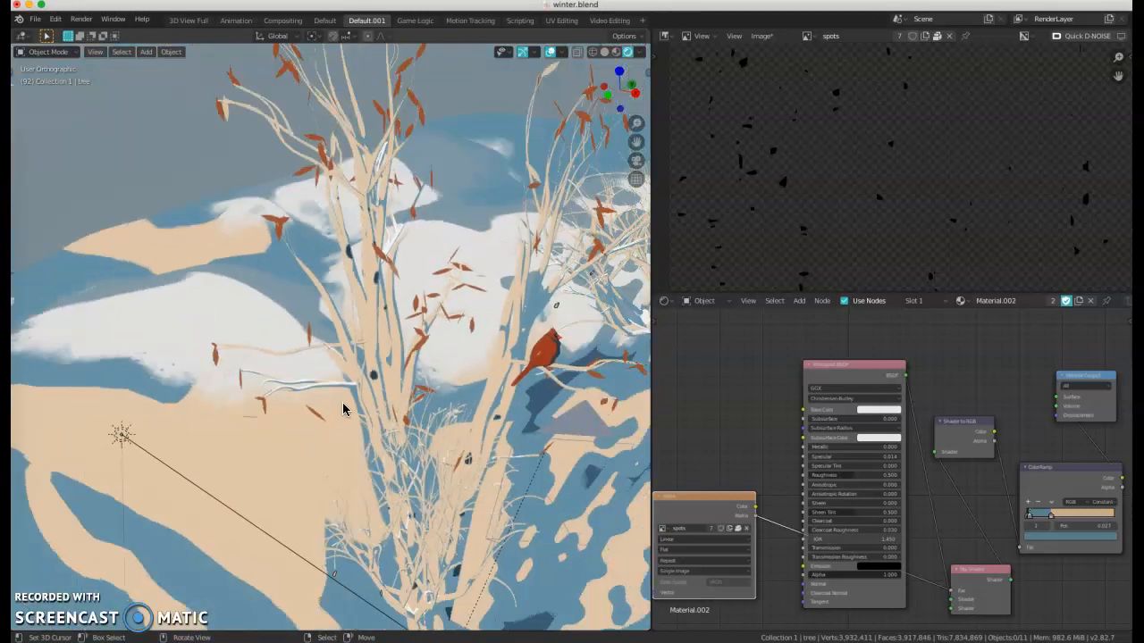
{"action": "middle_click_drag", "start_coordinate": [553, 416], "coordinate": [327, 399]}
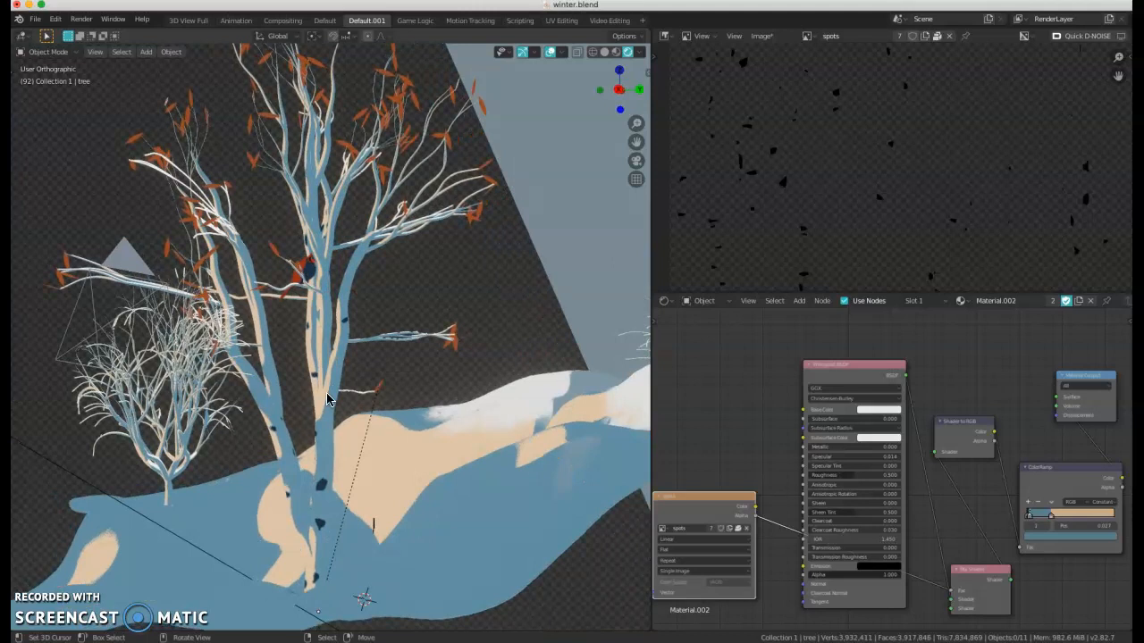
Select the bare bush beside the birch and examine the scene's composition through the camera.
{"action": "left_click", "coordinate": [193, 417]}
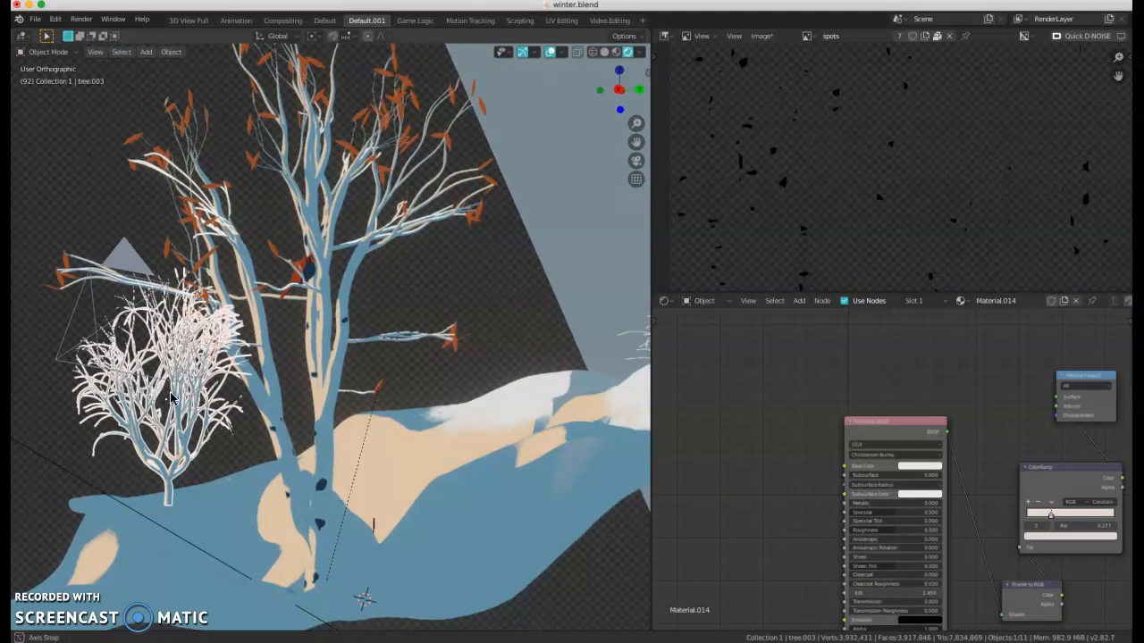
{"action": "middle_click_drag", "start_coordinate": [170, 393], "coordinate": [189, 401]}
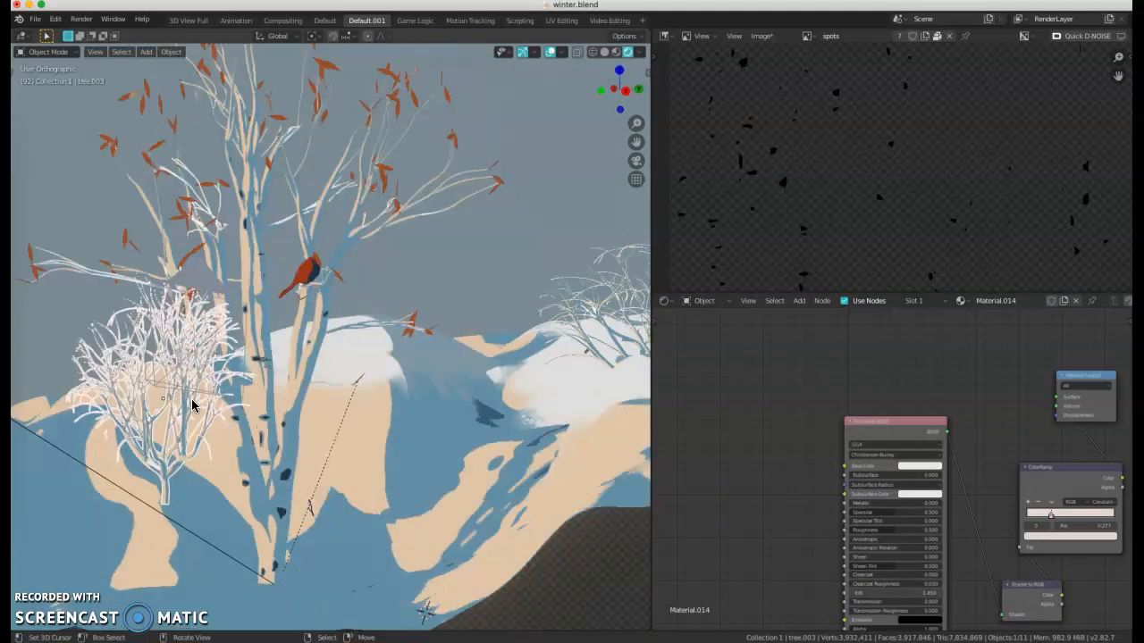
{"action": "left_click", "coordinate": [636, 157]}
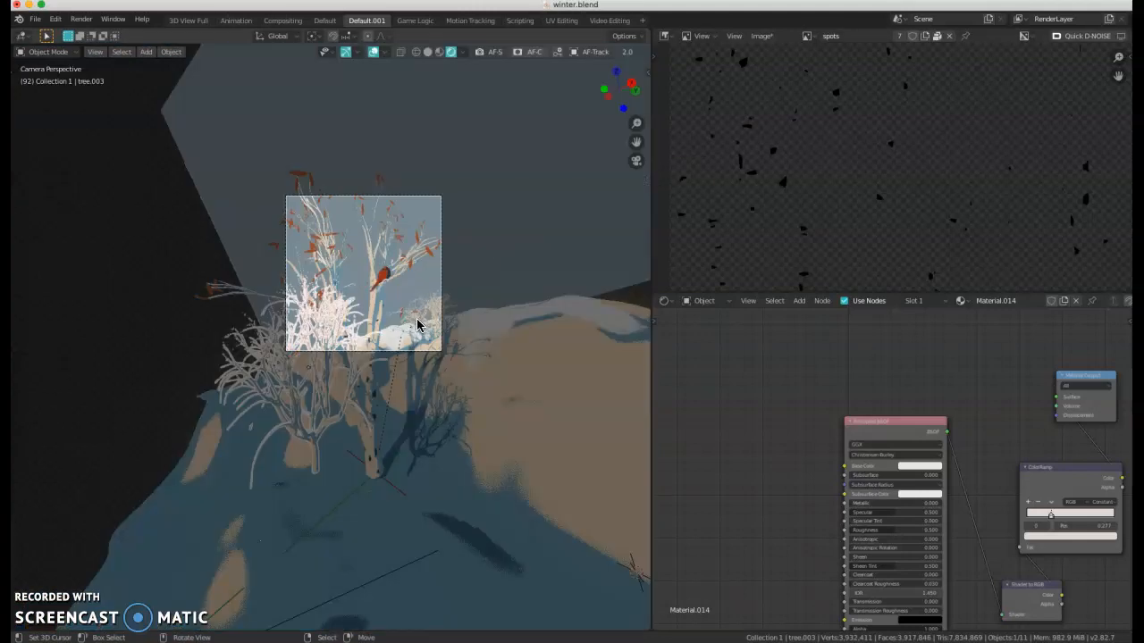
{"action": "scroll", "coordinate": [417, 319], "scroll_direction": "up", "scroll_amount": 2}
{"action": "middle_click_drag", "start_coordinate": [310, 232], "coordinate": [312, 276], "text": "shift"}
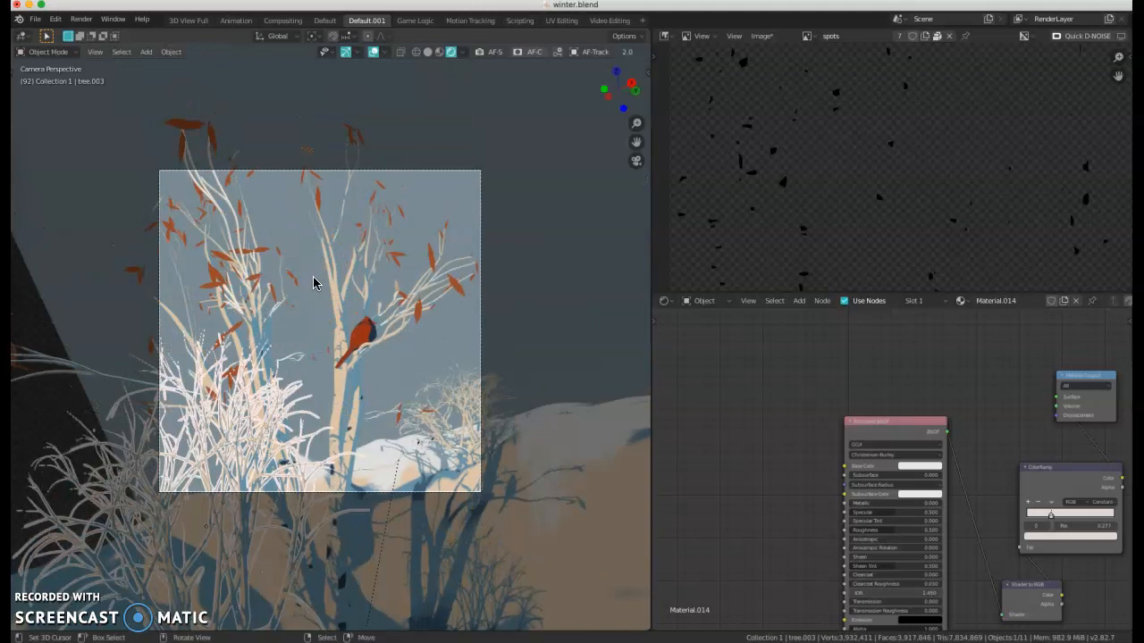
{"action": "scroll", "coordinate": [312, 276], "scroll_direction": "up", "scroll_amount": 1}
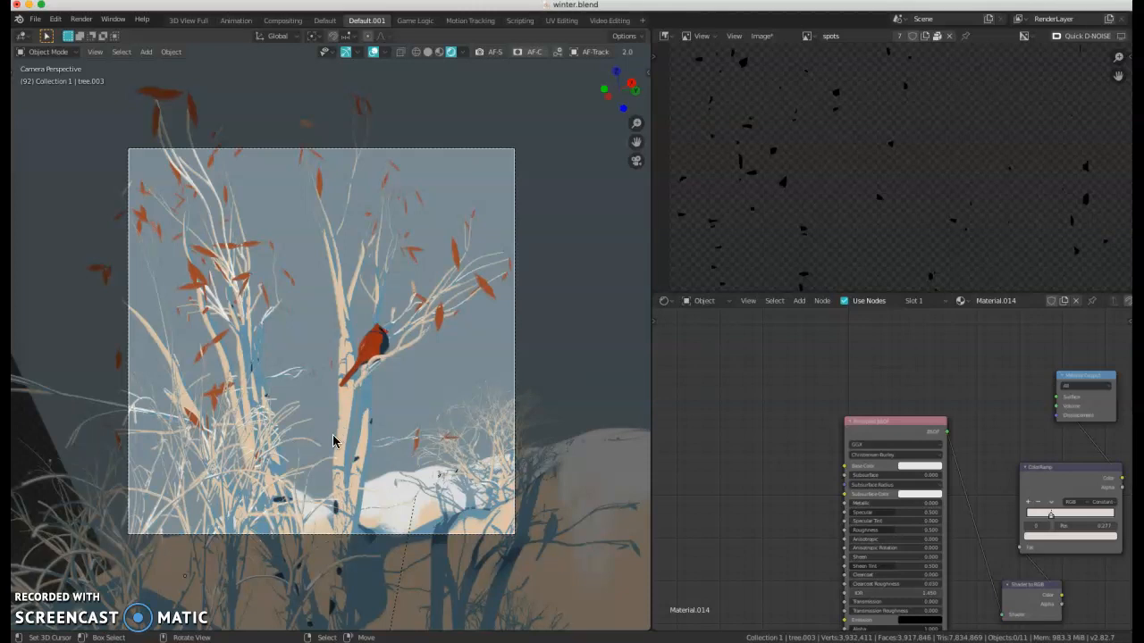
Delete the bare bush beside the birch and the other bare bush on the snowy hill.
{"action": "middle_click_drag", "start_coordinate": [333, 435], "coordinate": [335, 389]}
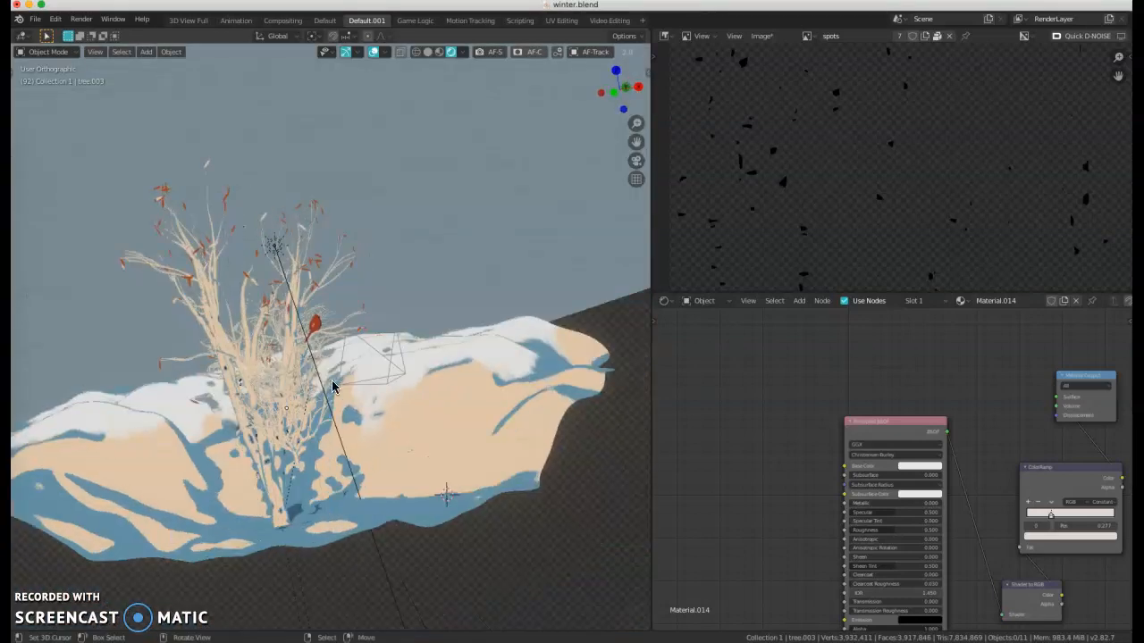
{"action": "middle_click_drag", "start_coordinate": [327, 347], "coordinate": [284, 378]}
{"action": "left_click", "coordinate": [225, 420]}
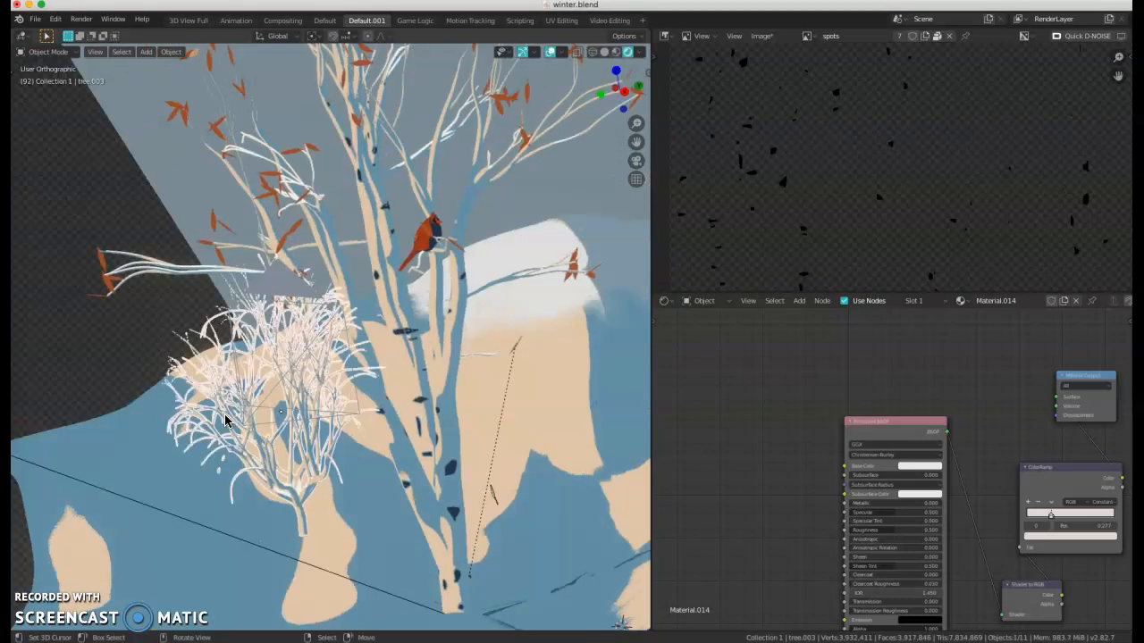
{"action": "key", "text": "Delete"}
{"action": "middle_click_drag", "start_coordinate": [438, 380], "coordinate": [434, 250]}
{"action": "left_click", "coordinate": [590, 274]}
{"action": "key", "text": "Delete"}
Select the red cardinal on the branch and examine the Shader to RGB and three-colour ColorRamp nodes of its material.
{"action": "middle_click_drag", "start_coordinate": [363, 194], "coordinate": [388, 328], "text": "shift"}
{"action": "scroll", "coordinate": [388, 328], "scroll_direction": "up", "scroll_amount": 1}
{"action": "scroll", "coordinate": [388, 331], "scroll_direction": "up", "scroll_amount": 1}
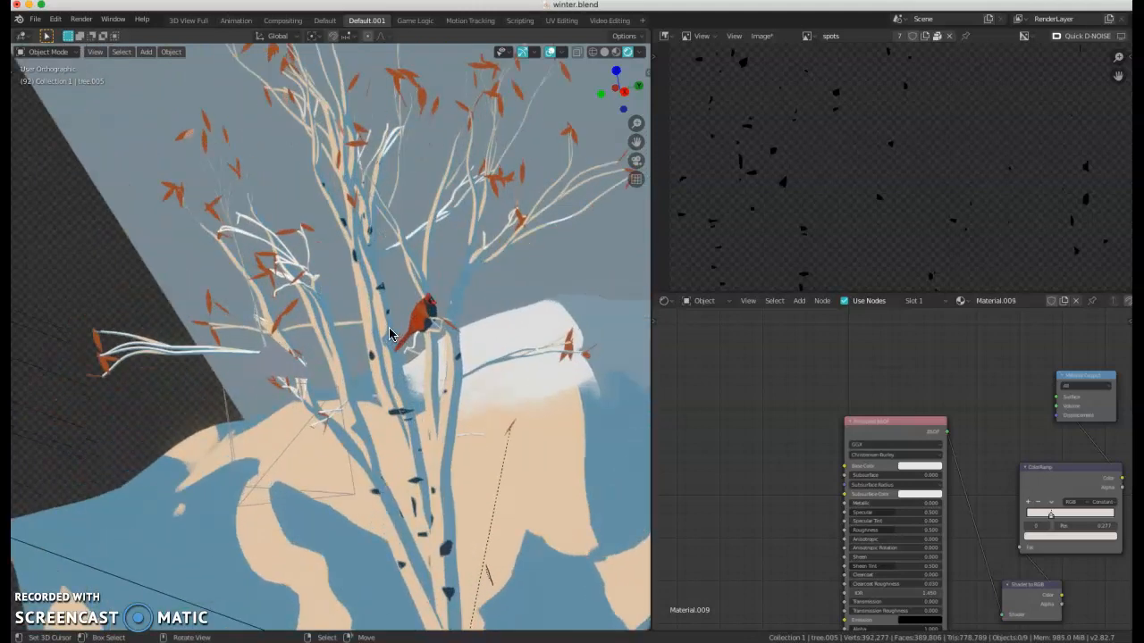
{"action": "middle_click_drag", "start_coordinate": [299, 330], "coordinate": [328, 329]}
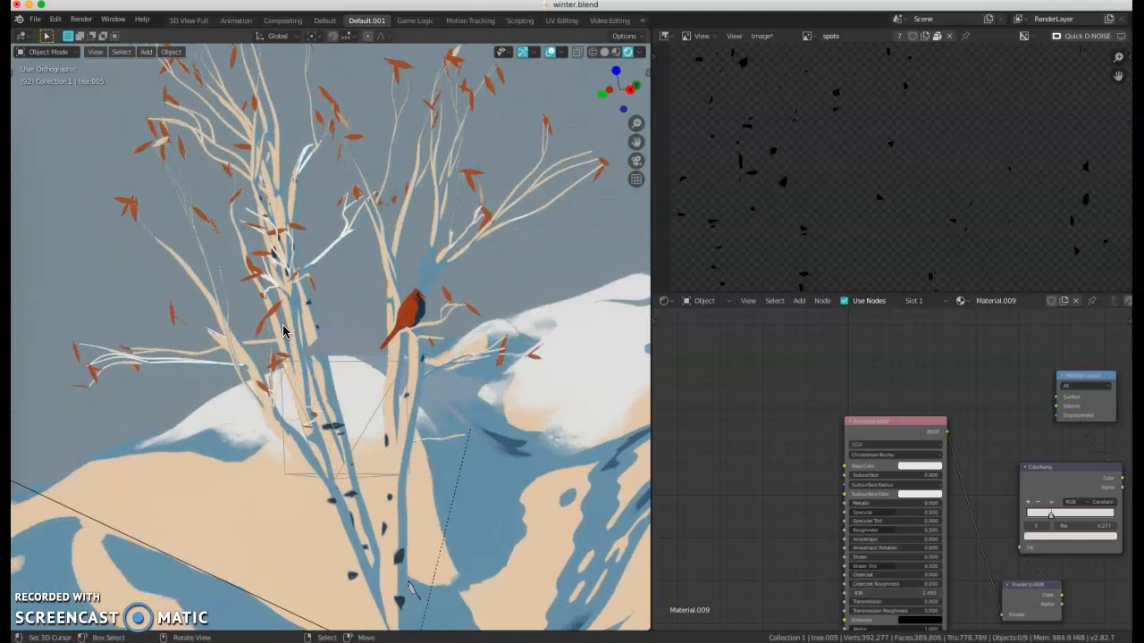
{"action": "scroll", "coordinate": [399, 324], "scroll_direction": "up", "scroll_amount": 6}
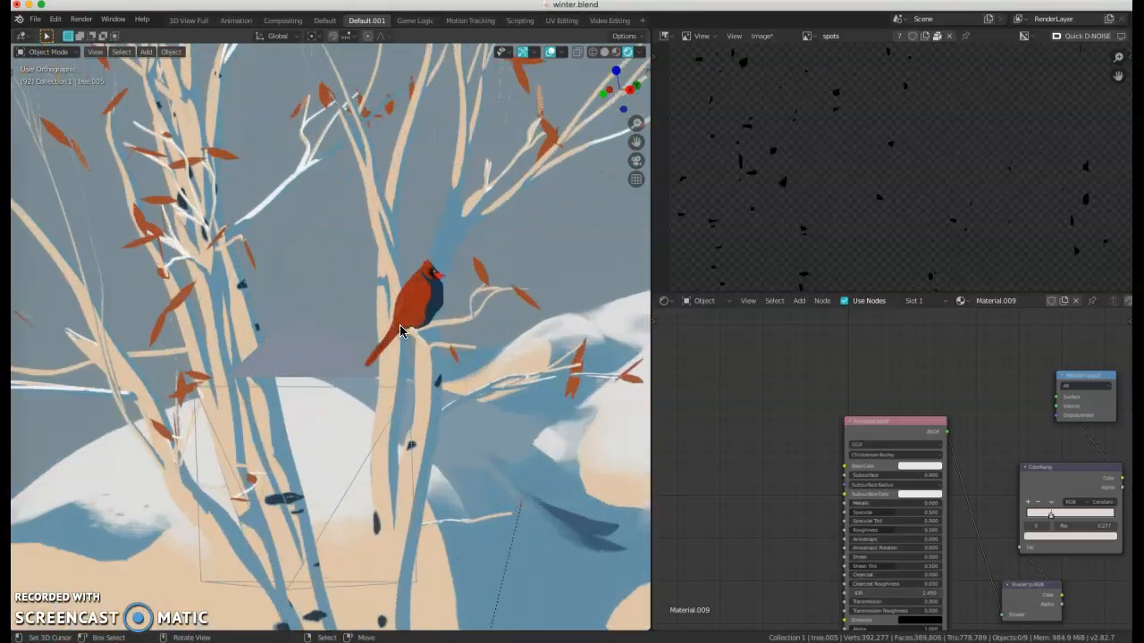
{"action": "left_click", "coordinate": [402, 318]}
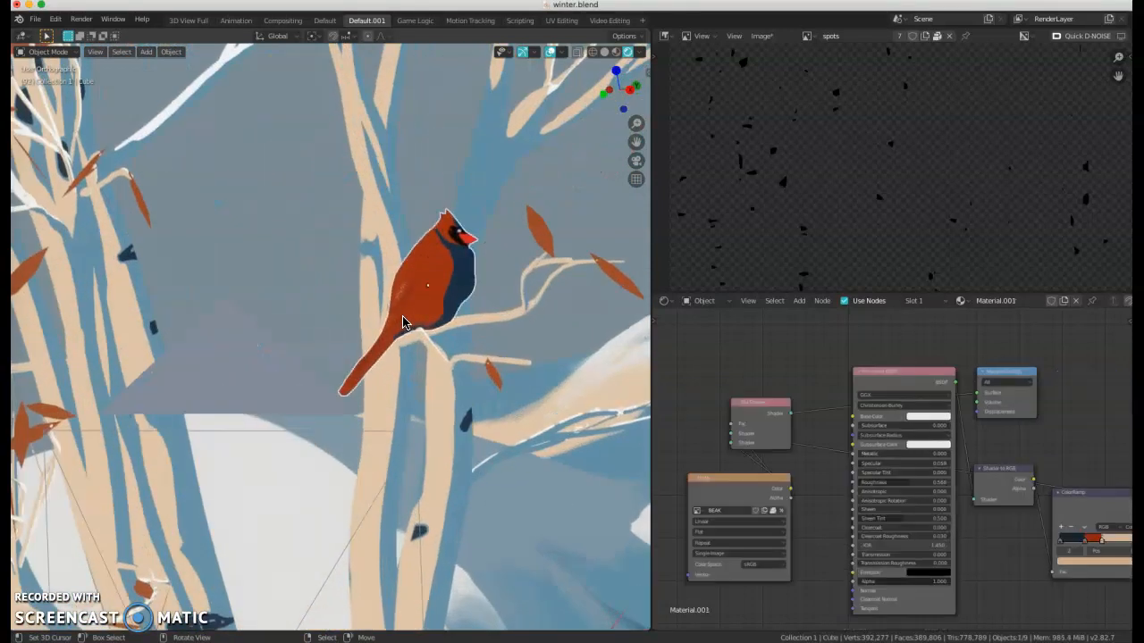
{"action": "middle_click_drag", "start_coordinate": [1063, 432], "coordinate": [934, 367]}
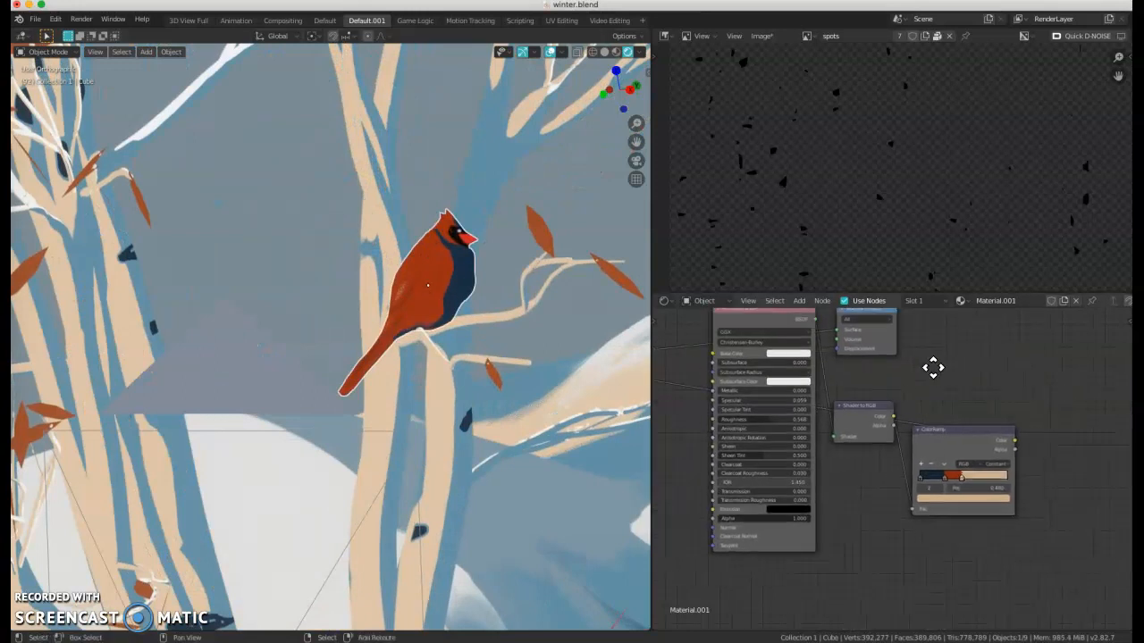
{"action": "scroll", "coordinate": [974, 491], "scroll_direction": "up", "scroll_amount": 2}
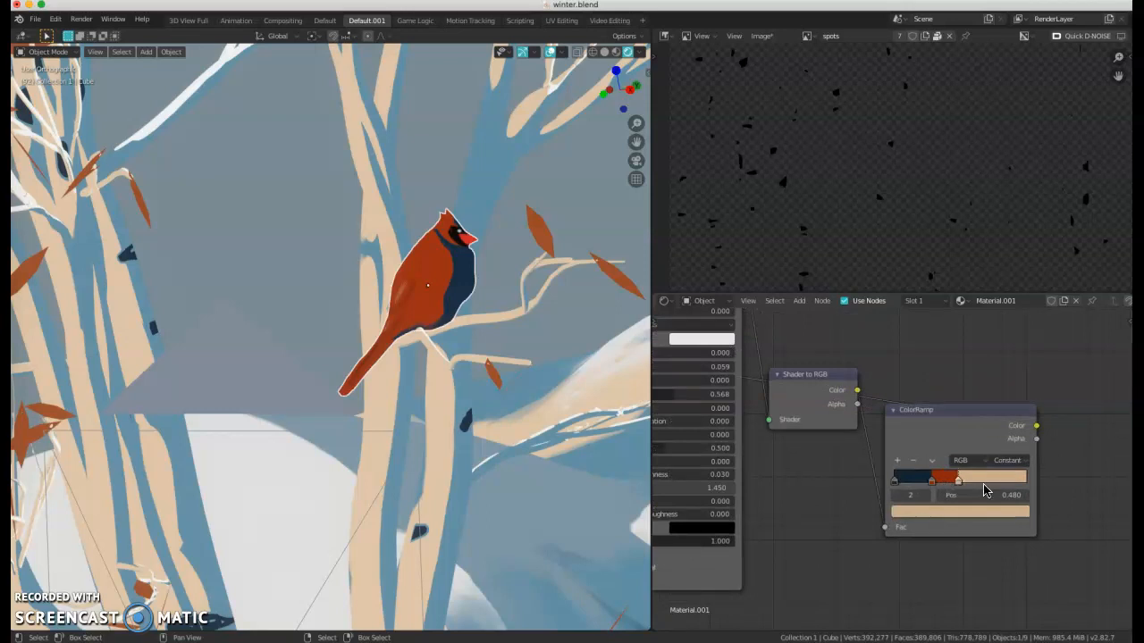
Try rotating the cardinal about the global Z axis to examine how its painted face and shading react.
{"action": "middle_click_drag", "start_coordinate": [357, 313], "coordinate": [439, 332]}
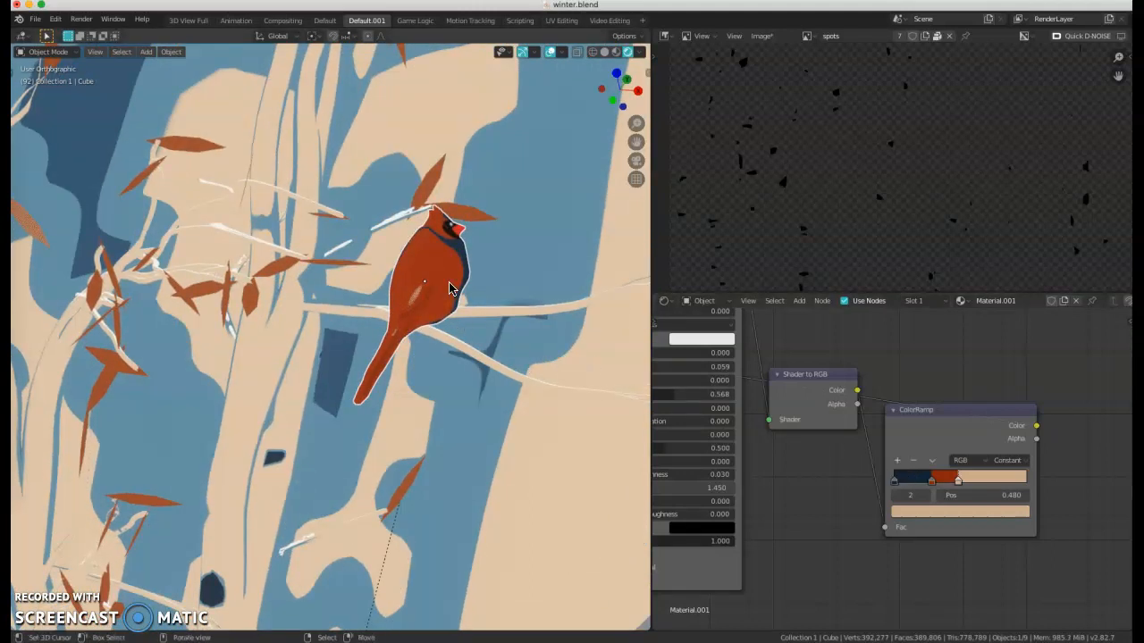
{"action": "key", "text": "r"}
{"action": "key", "text": "z"}
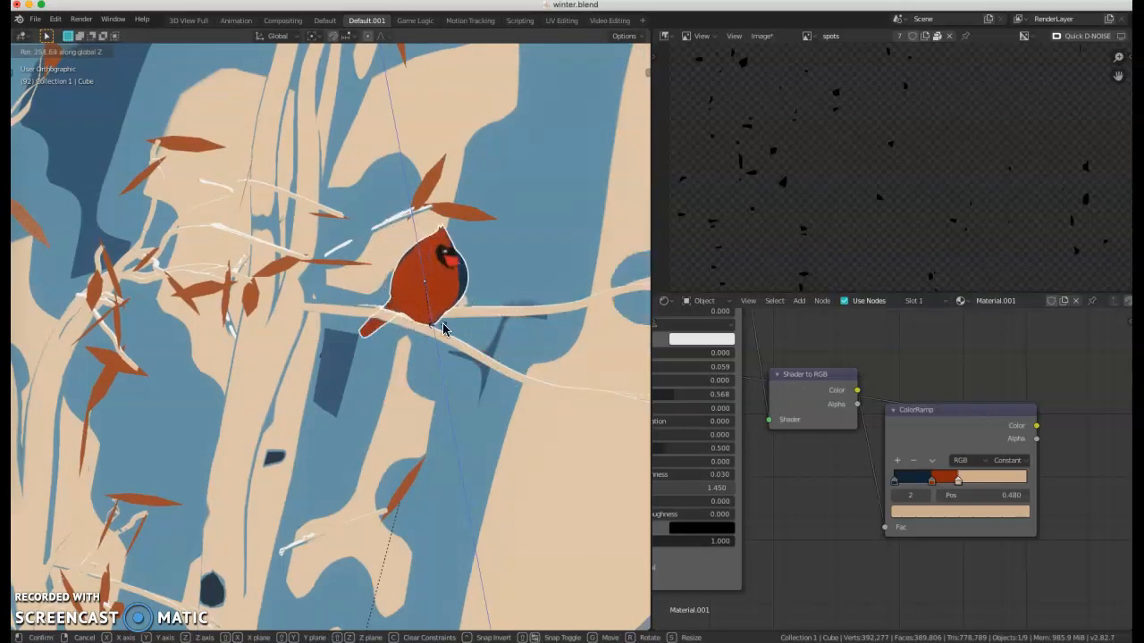
{"action": "right_click", "coordinate": [453, 248]}
{"action": "key", "text": "alt+a"}
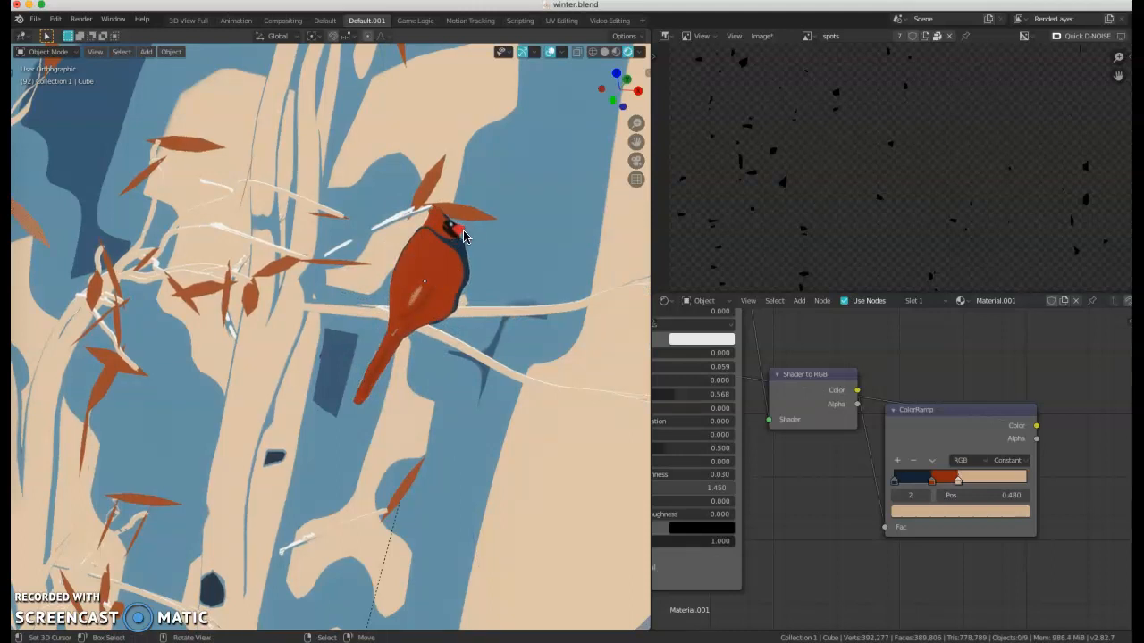
Display the BEAK texture in the image editor and examine how it feeds the cardinal's Mix Shader.
{"action": "scroll", "coordinate": [756, 465], "scroll_direction": "down", "scroll_amount": 3}
{"action": "middle_click_drag", "start_coordinate": [771, 439], "coordinate": [988, 521]}
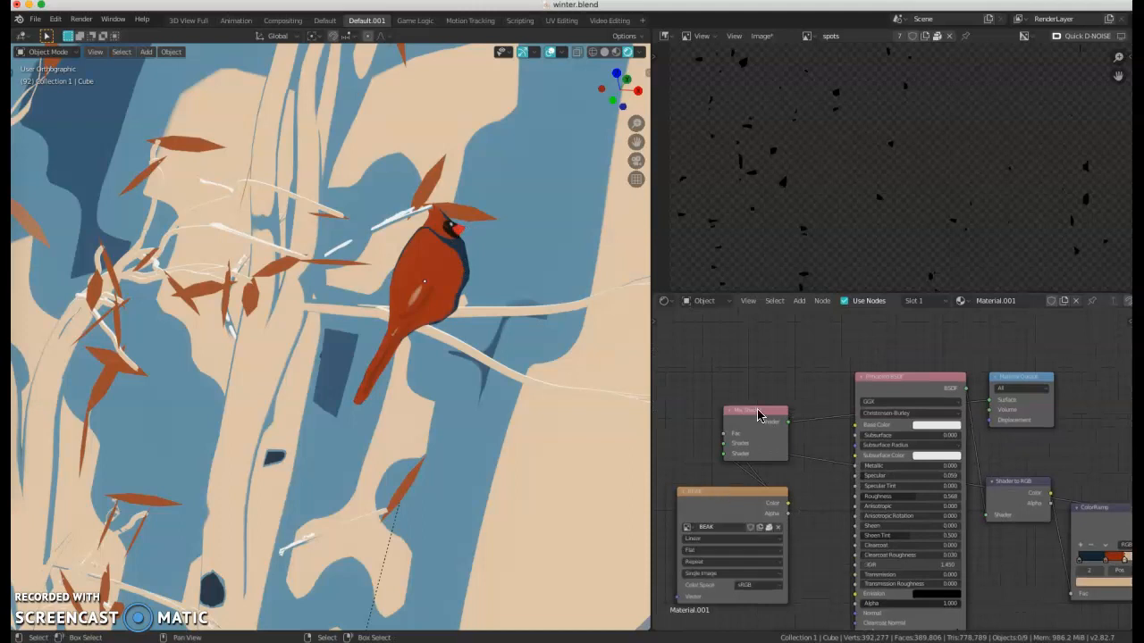
{"action": "left_click", "coordinate": [807, 37]}
{"action": "left_click", "coordinate": [845, 66]}
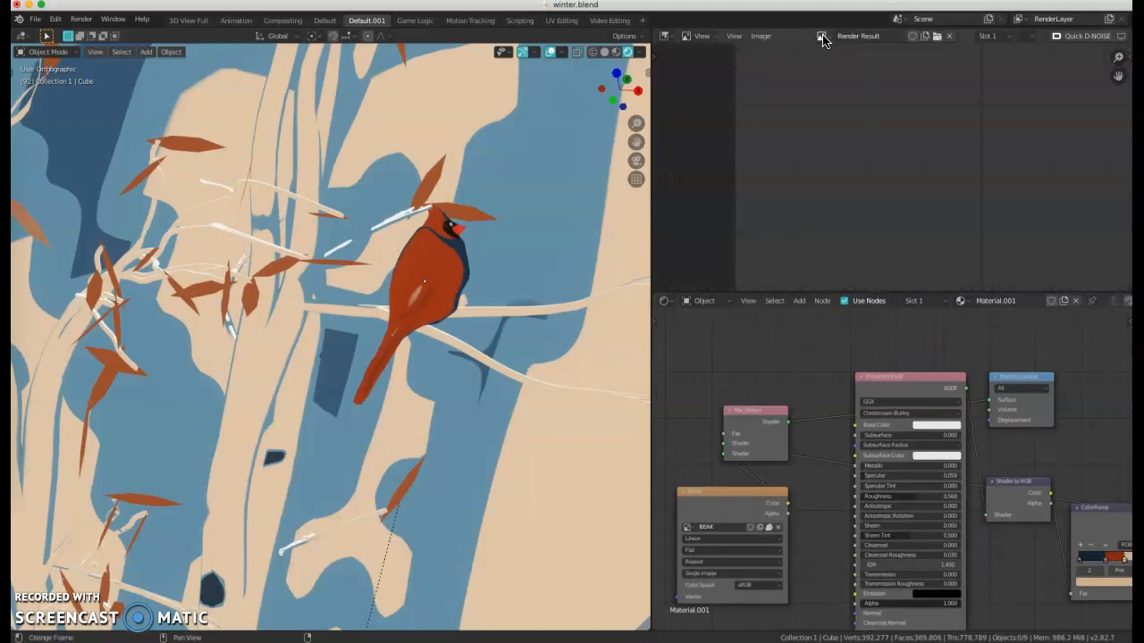
{"action": "left_click", "coordinate": [826, 39]}
{"action": "left_click", "coordinate": [824, 56]}
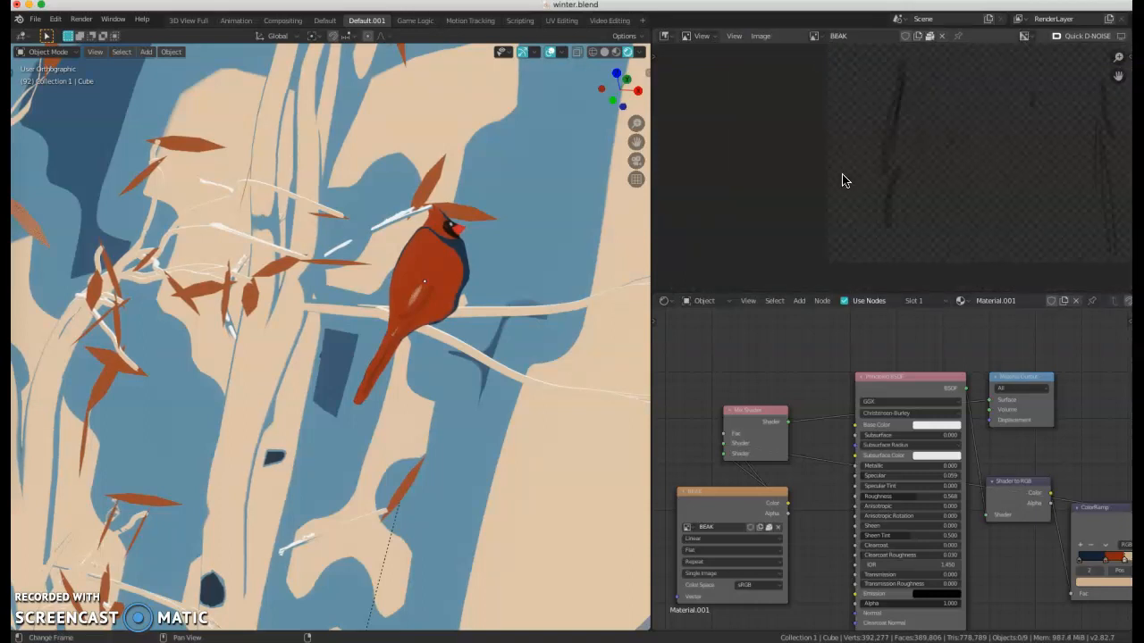
{"action": "scroll", "coordinate": [879, 191], "scroll_direction": "down", "scroll_amount": 2}
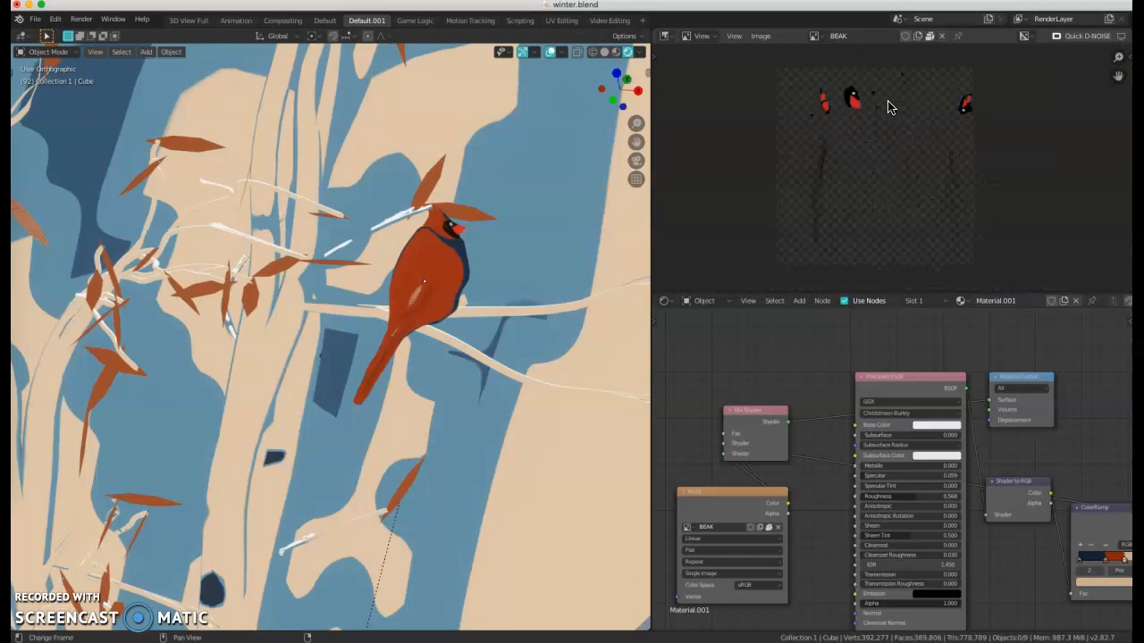
Select the snowy ground plane and display its snow texture in the image editor.
{"action": "scroll", "coordinate": [469, 281], "scroll_direction": "down", "scroll_amount": 8}
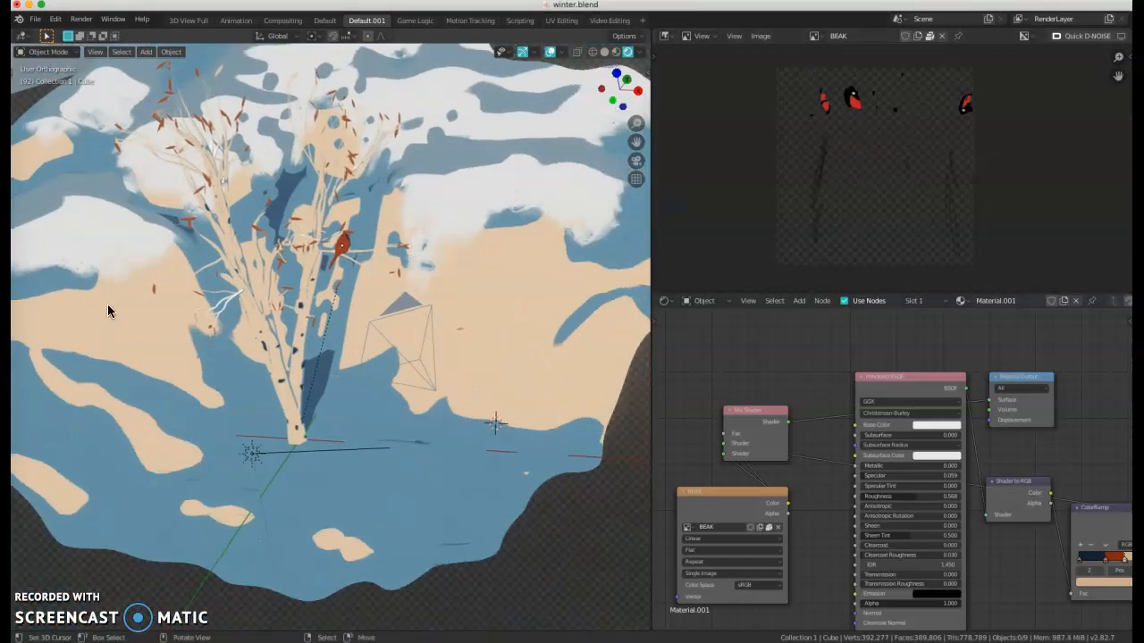
{"action": "left_click", "coordinate": [107, 304]}
{"action": "scroll", "coordinate": [174, 280], "scroll_direction": "down", "scroll_amount": 2}
{"action": "middle_click_drag", "start_coordinate": [132, 301], "coordinate": [230, 319]}
{"action": "left_click", "coordinate": [814, 36]}
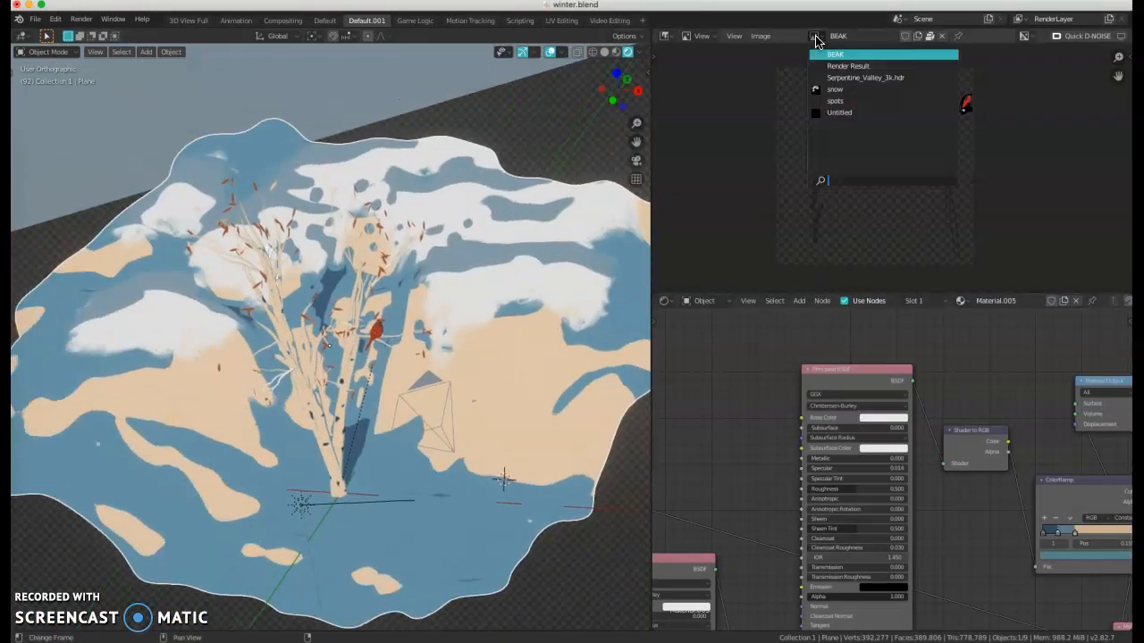
{"action": "left_click", "coordinate": [835, 89]}
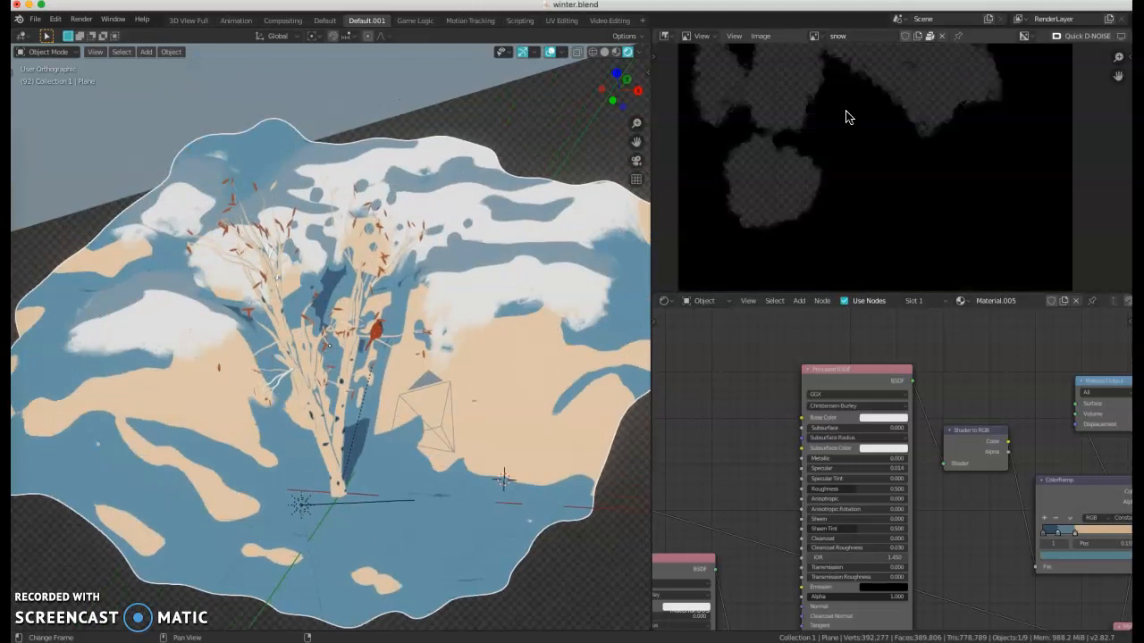
{"action": "scroll", "coordinate": [863, 197], "scroll_direction": "down", "scroll_amount": 3}
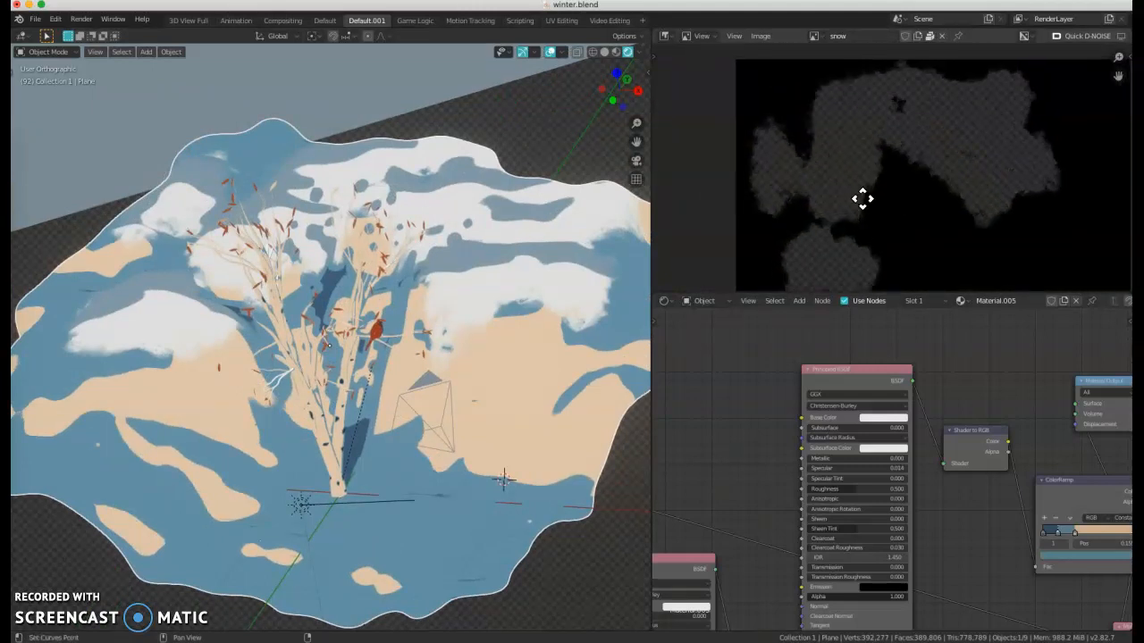
{"action": "scroll", "coordinate": [879, 217], "scroll_direction": "up", "scroll_amount": 2}
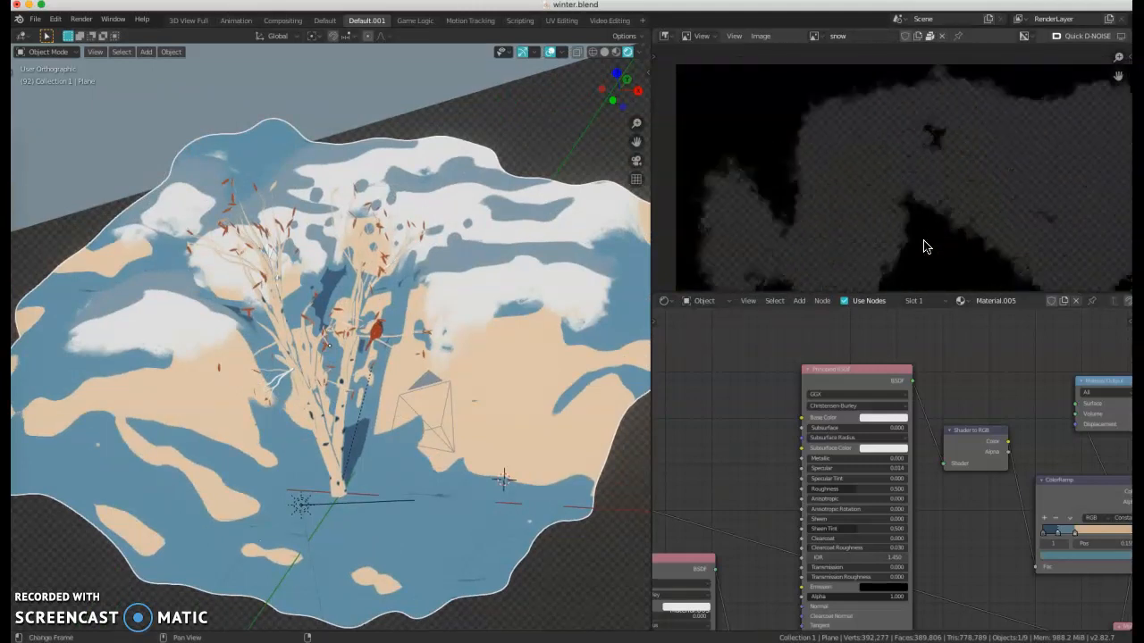
{"action": "middle_click_drag", "start_coordinate": [925, 247], "coordinate": [909, 190]}
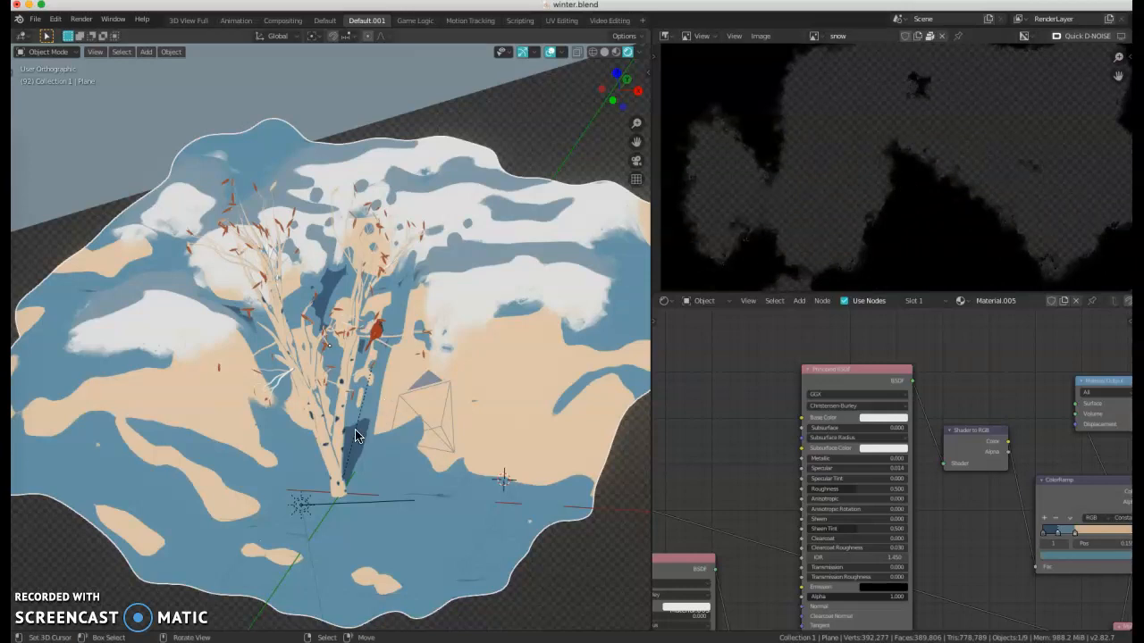
Open the snowy ground mesh in Edit Mode, in front view with wireframe shading, and box-select its highest faces.
{"action": "scroll", "coordinate": [354, 435], "scroll_direction": "down", "scroll_amount": 2}
{"action": "middle_click_drag", "start_coordinate": [323, 414], "coordinate": [396, 356]}
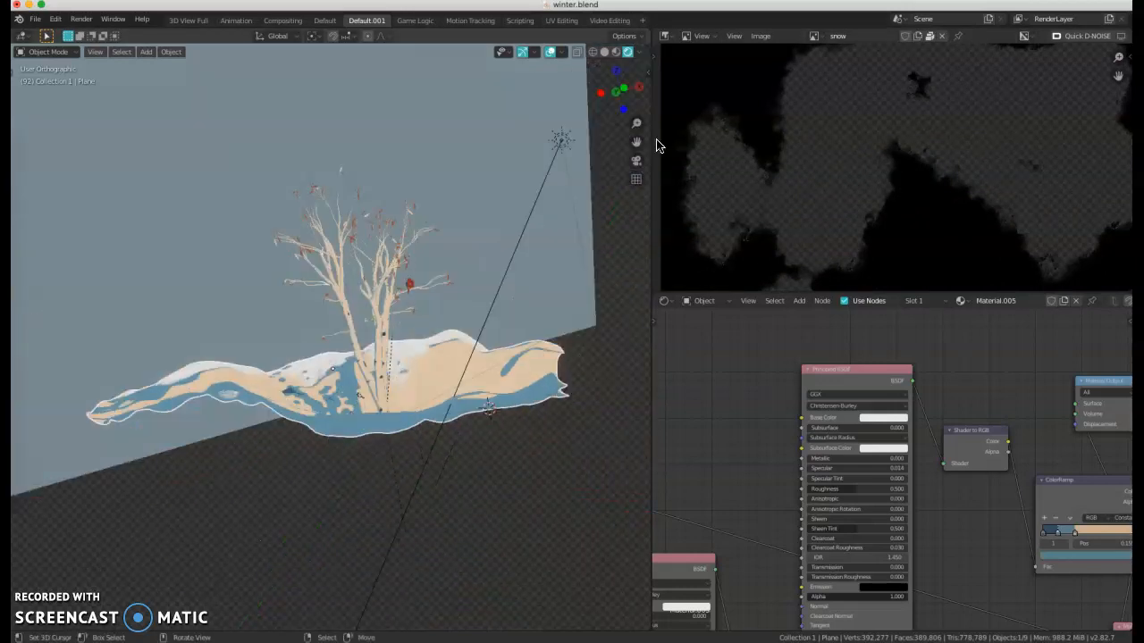
{"action": "left_click", "coordinate": [620, 92]}
{"action": "scroll", "coordinate": [430, 370], "scroll_direction": "up", "scroll_amount": 4}
{"action": "key", "text": "Tab"}
{"action": "scroll", "coordinate": [429, 369], "scroll_direction": "down", "scroll_amount": 3}
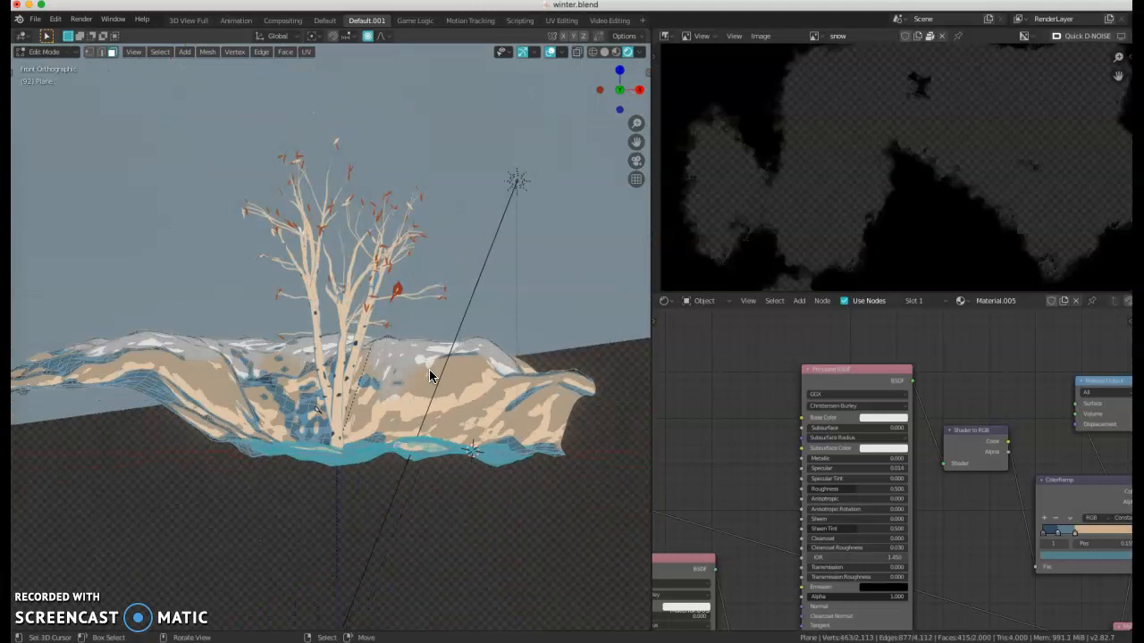
{"action": "key", "text": "z"}
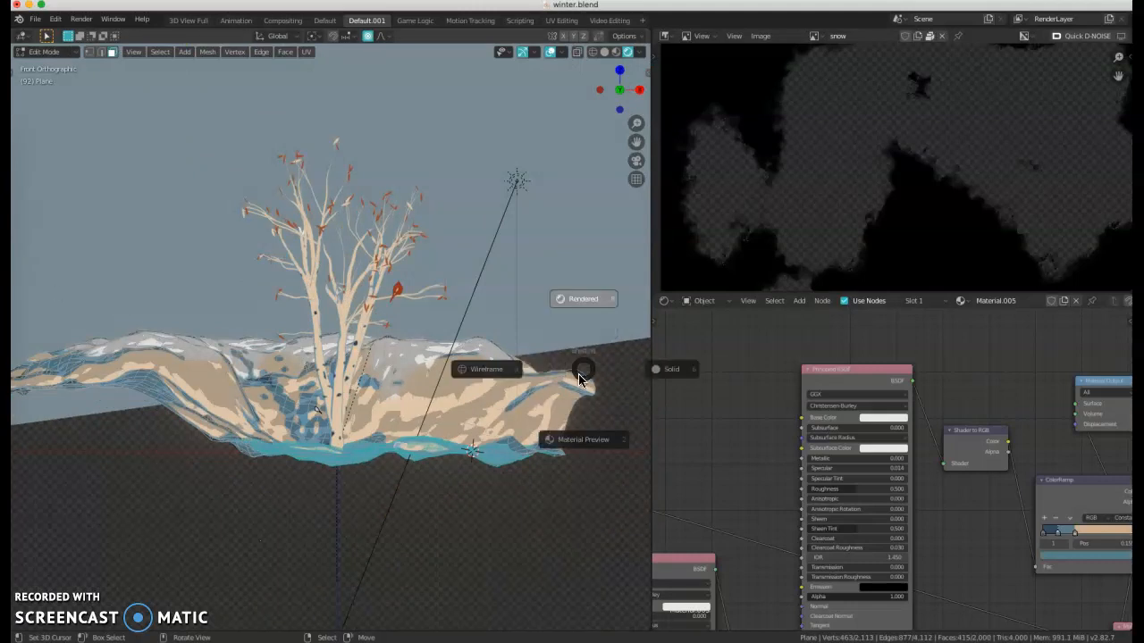
{"action": "left_click", "coordinate": [485, 366]}
{"action": "key", "text": "b"}
{"action": "left_click_drag", "start_coordinate": [52, 272], "coordinate": [521, 346]}
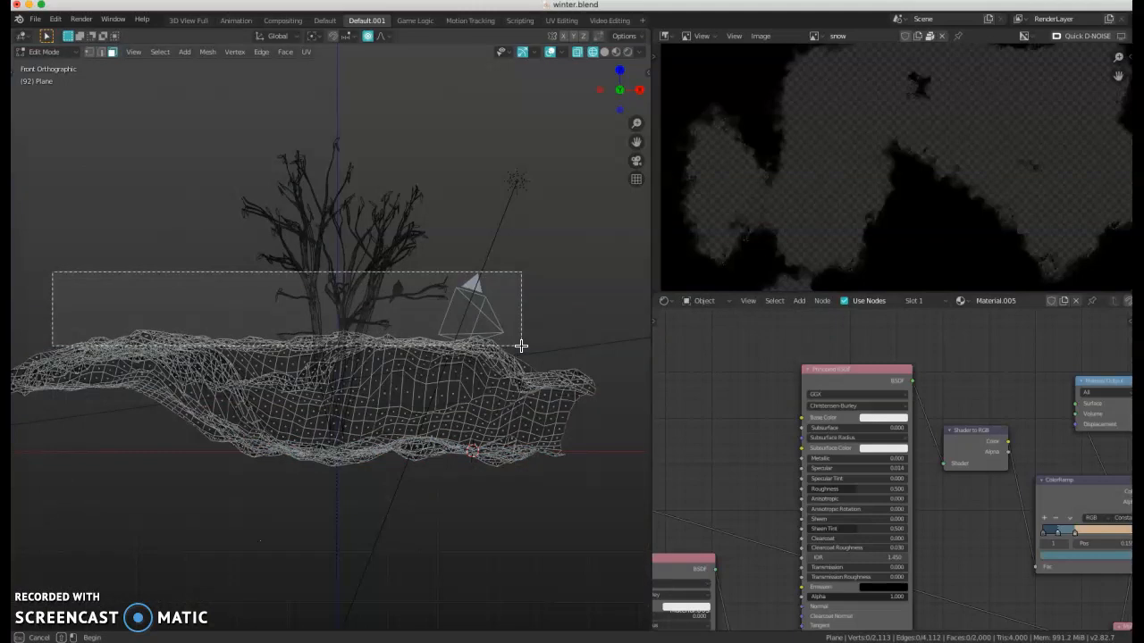
{"action": "left_click_drag", "start_coordinate": [521, 346], "coordinate": [521, 344]}
{"action": "middle_click_drag", "start_coordinate": [521, 342], "coordinate": [380, 377]}
Return the ground to Object Mode, deselect everything and restore the rendered viewport shading.
{"action": "key", "text": "Tab"}
{"action": "key", "text": "alt+a"}
{"action": "scroll", "coordinate": [379, 376], "scroll_direction": "up", "scroll_amount": 3}
{"action": "key", "text": "z"}
{"action": "left_click", "coordinate": [460, 377]}
{"action": "middle_click_drag", "start_coordinate": [398, 450], "coordinate": [430, 311]}
{"action": "key", "text": "z"}
{"action": "left_click", "coordinate": [455, 232]}
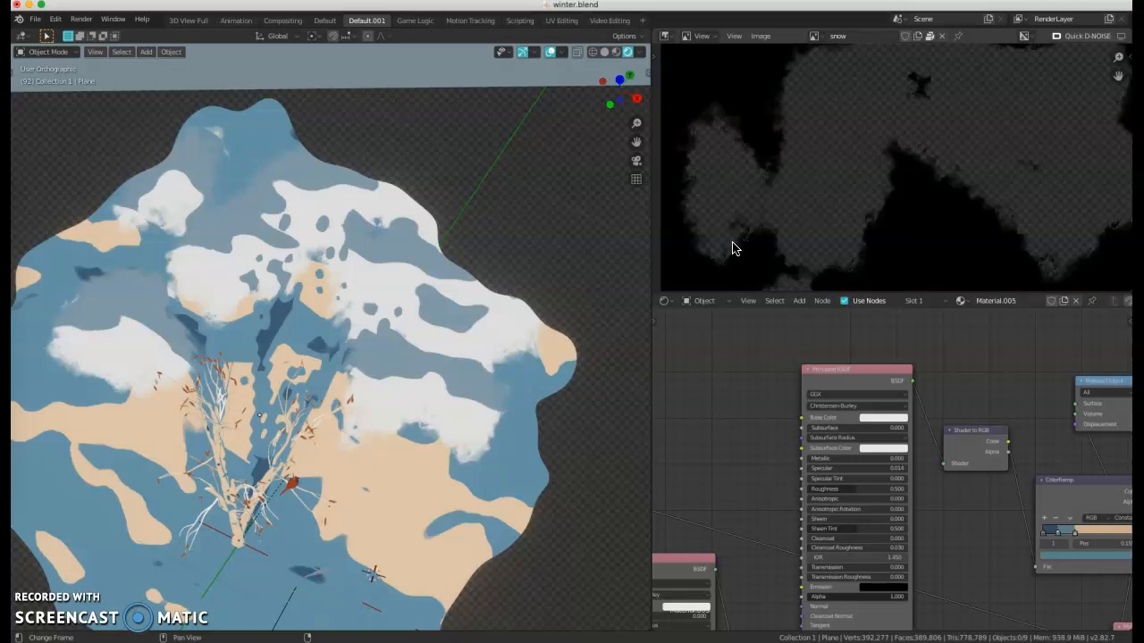
Examine the snow patches on the ground and the two ColorRamp branches joined by a Mix Shader in its material.
{"action": "scroll", "coordinate": [325, 329], "scroll_direction": "down", "scroll_amount": 2}
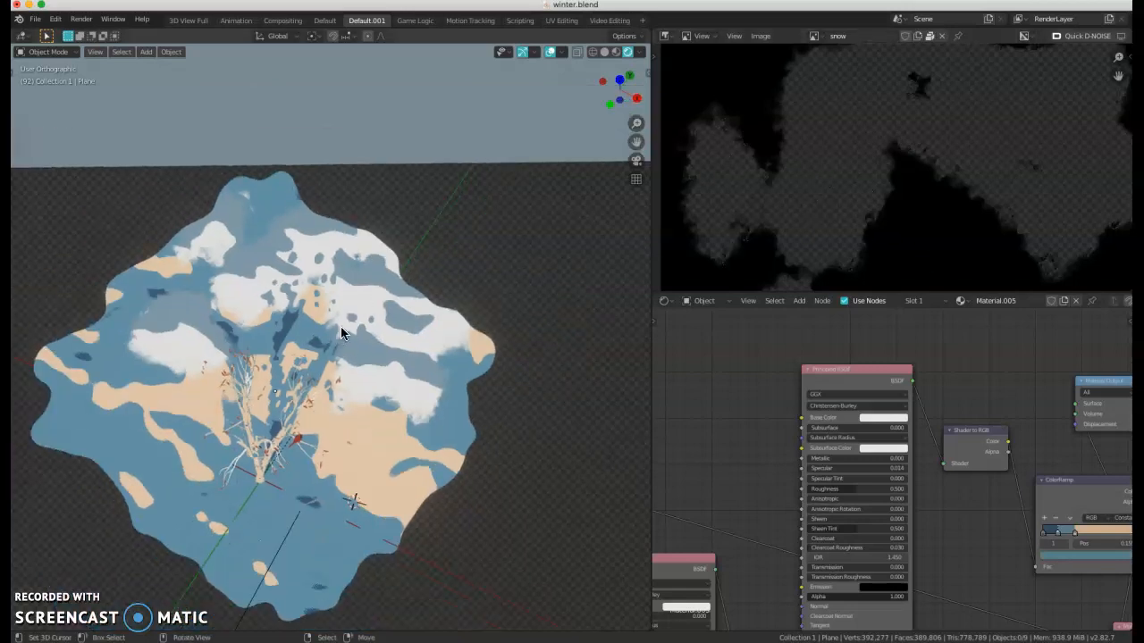
{"action": "middle_click_drag", "start_coordinate": [378, 309], "coordinate": [373, 334]}
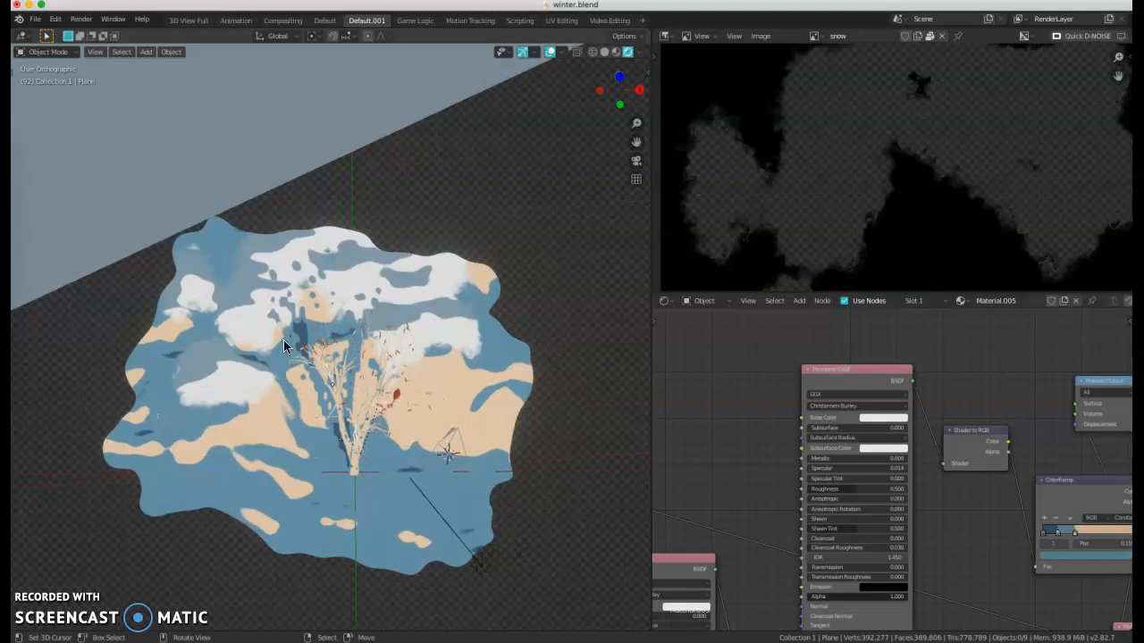
{"action": "middle_click_drag", "start_coordinate": [735, 405], "coordinate": [782, 372]}
{"action": "middle_click_drag", "start_coordinate": [772, 546], "coordinate": [794, 529]}
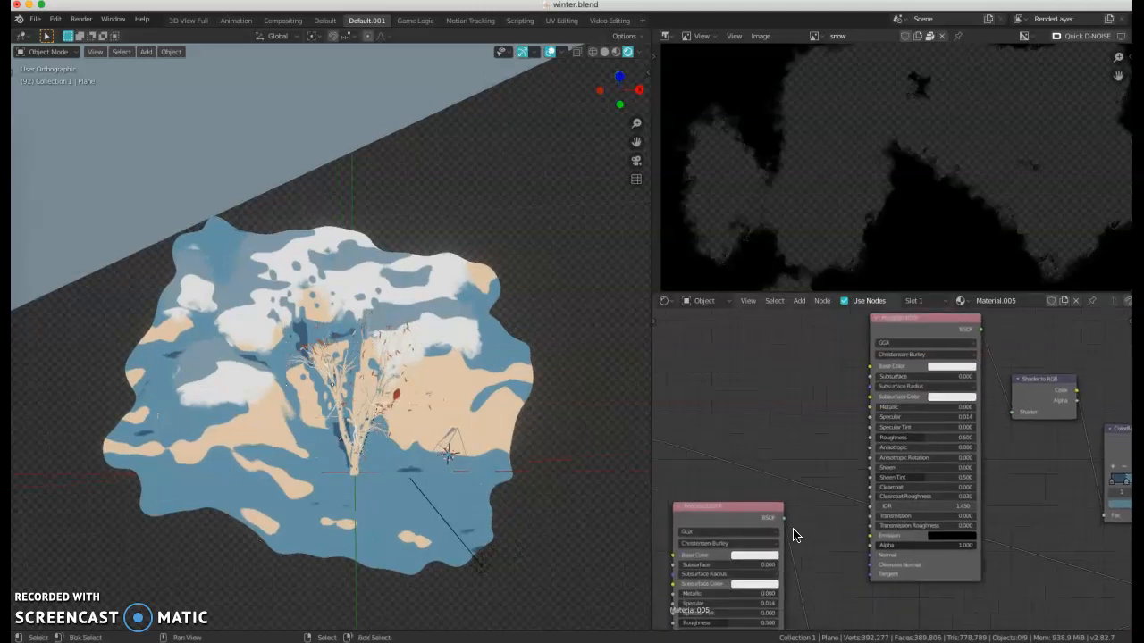
{"action": "middle_click_drag", "start_coordinate": [935, 482], "coordinate": [881, 397]}
{"action": "scroll", "coordinate": [963, 458], "scroll_direction": "down", "scroll_amount": 5}
{"action": "middle_click_drag", "start_coordinate": [1014, 472], "coordinate": [1001, 402]}
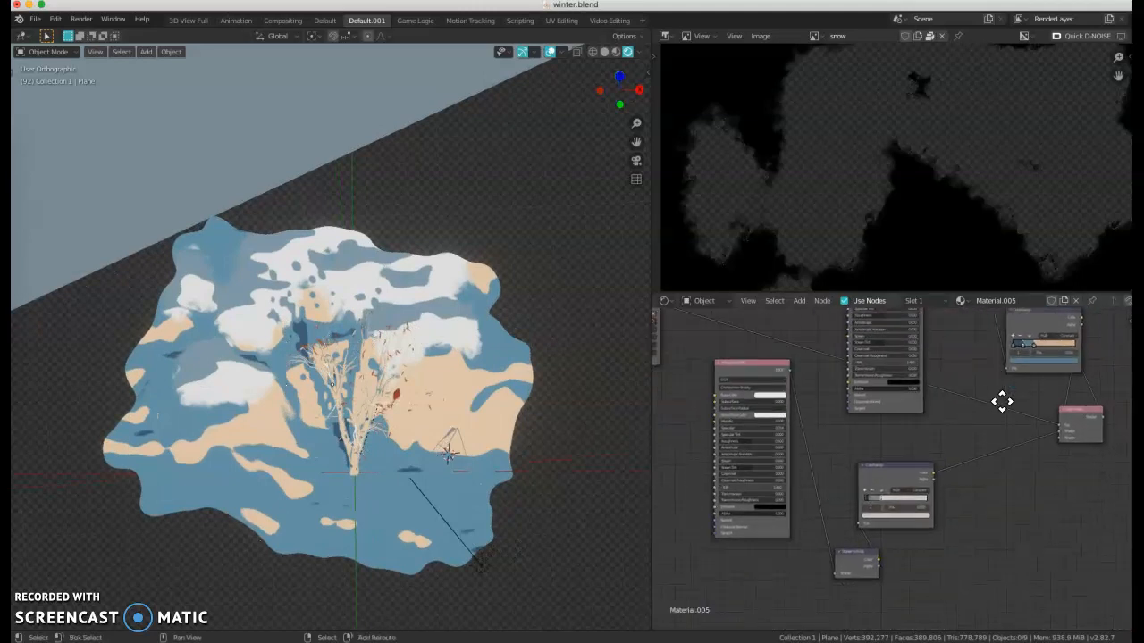
{"action": "scroll", "coordinate": [911, 497], "scroll_direction": "up", "scroll_amount": 2}
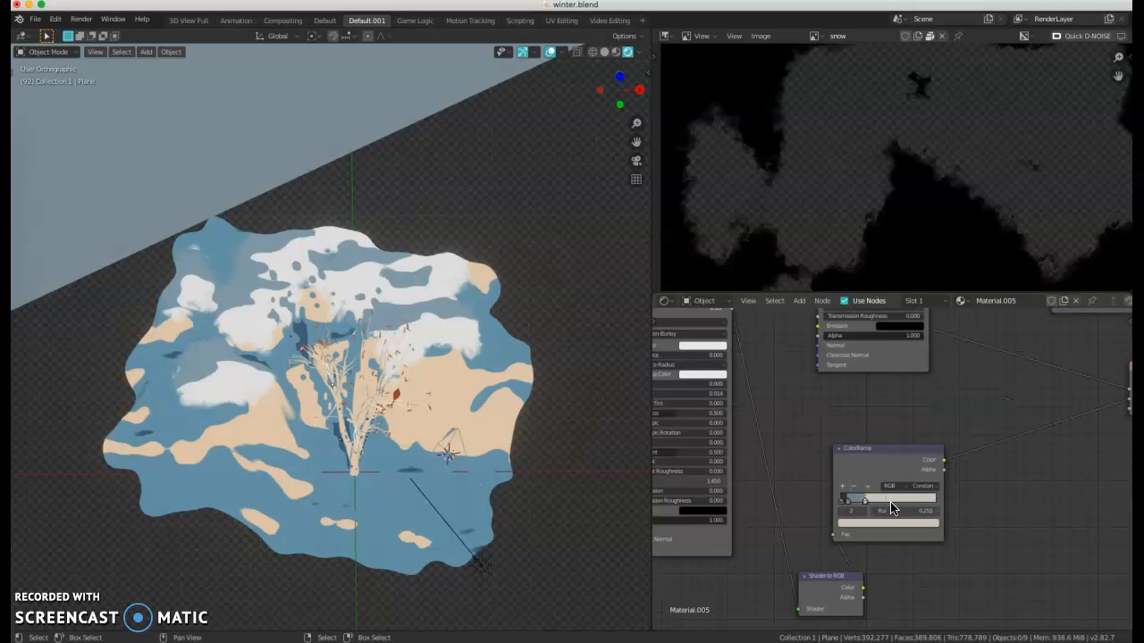
{"action": "middle_click_drag", "start_coordinate": [1019, 420], "coordinate": [900, 500]}
{"action": "scroll", "coordinate": [1041, 440], "scroll_direction": "down", "scroll_amount": 2}
{"action": "middle_click_drag", "start_coordinate": [1012, 332], "coordinate": [1012, 453]}
{"action": "middle_click_drag", "start_coordinate": [970, 513], "coordinate": [1019, 429]}
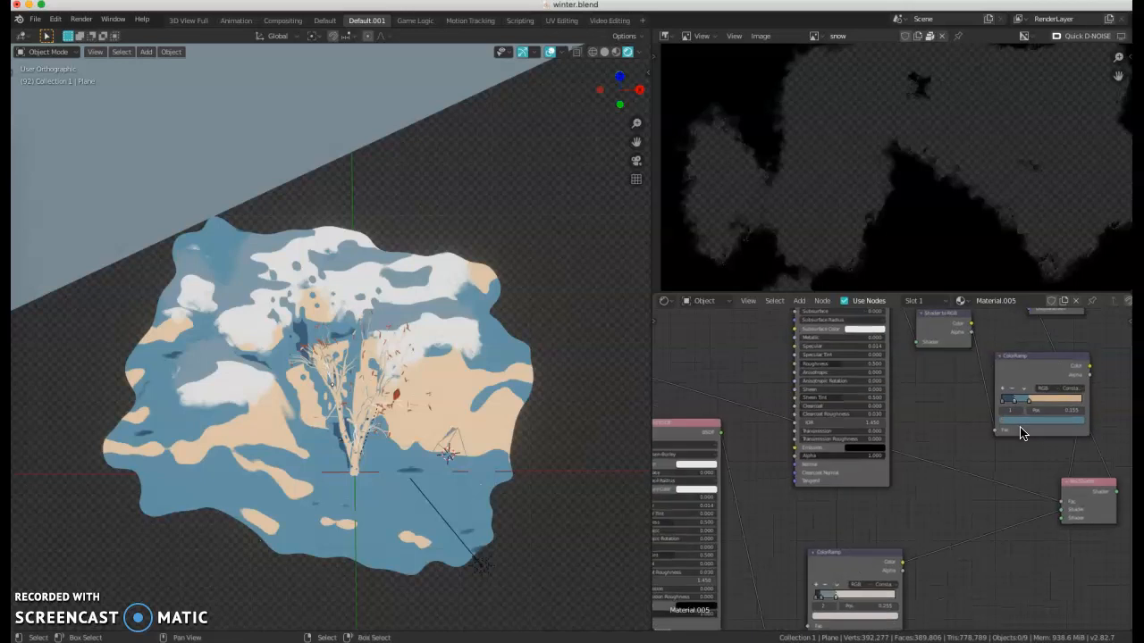
{"action": "middle_click_drag", "start_coordinate": [377, 326], "coordinate": [371, 369]}
{"action": "scroll", "coordinate": [372, 369], "scroll_direction": "up", "scroll_amount": 5}
{"action": "middle_click_drag", "start_coordinate": [437, 433], "coordinate": [286, 366]}
{"action": "middle_click_drag", "start_coordinate": [917, 548], "coordinate": [968, 477]}
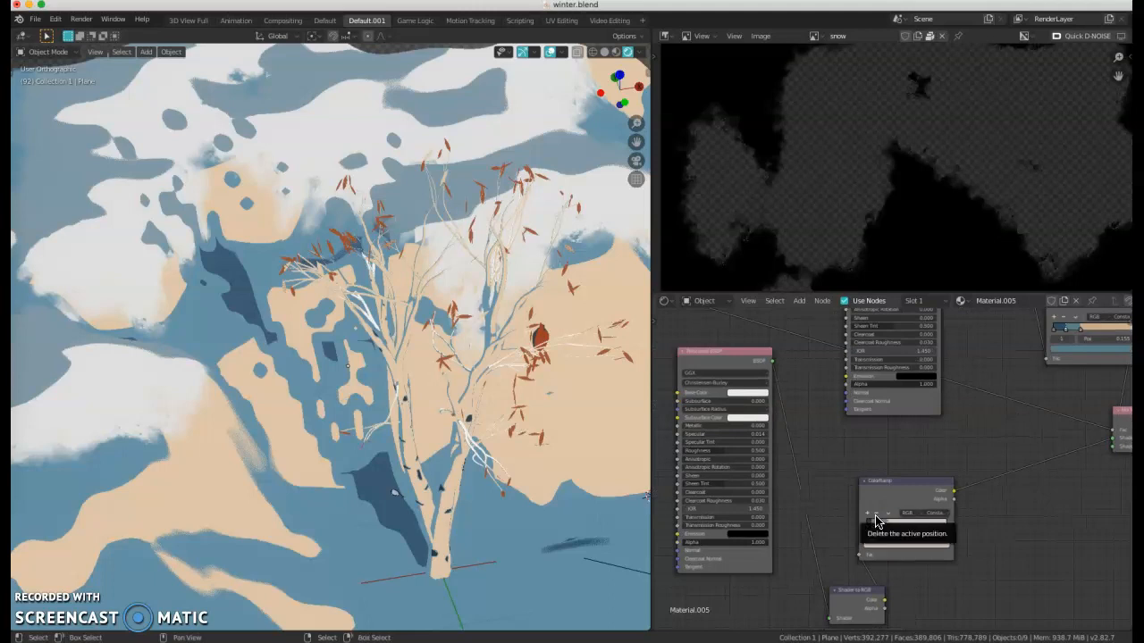
Turn on Soft Shadows to compare the birch's shadow edges on the snow.
{"action": "key", "text": "q"}
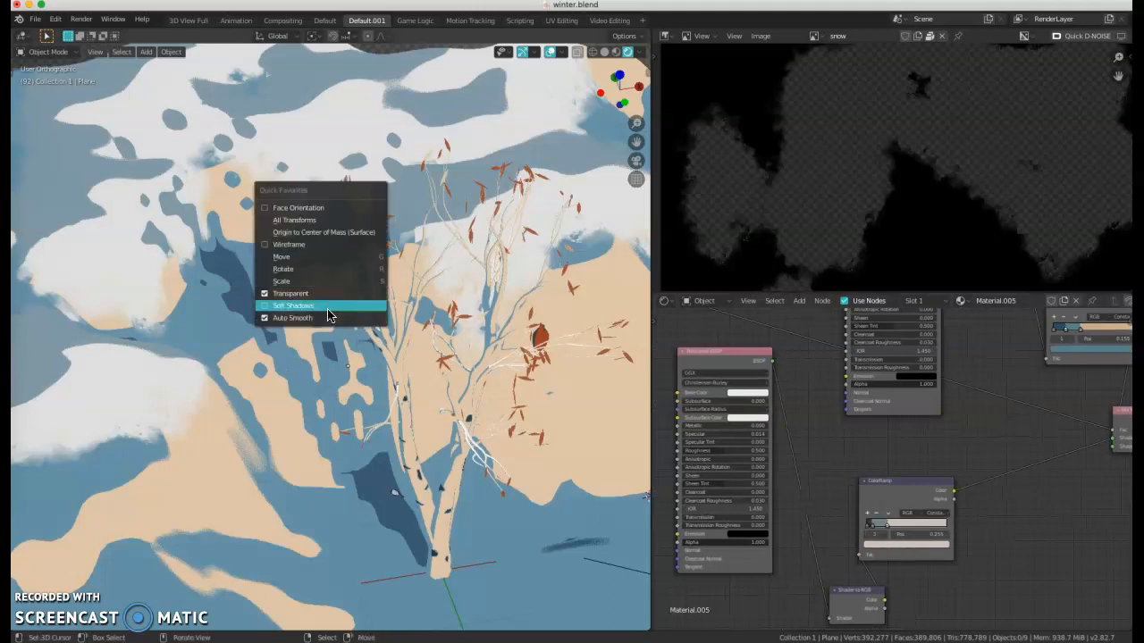
{"action": "left_click", "coordinate": [327, 317]}
{"action": "key", "text": "q"}
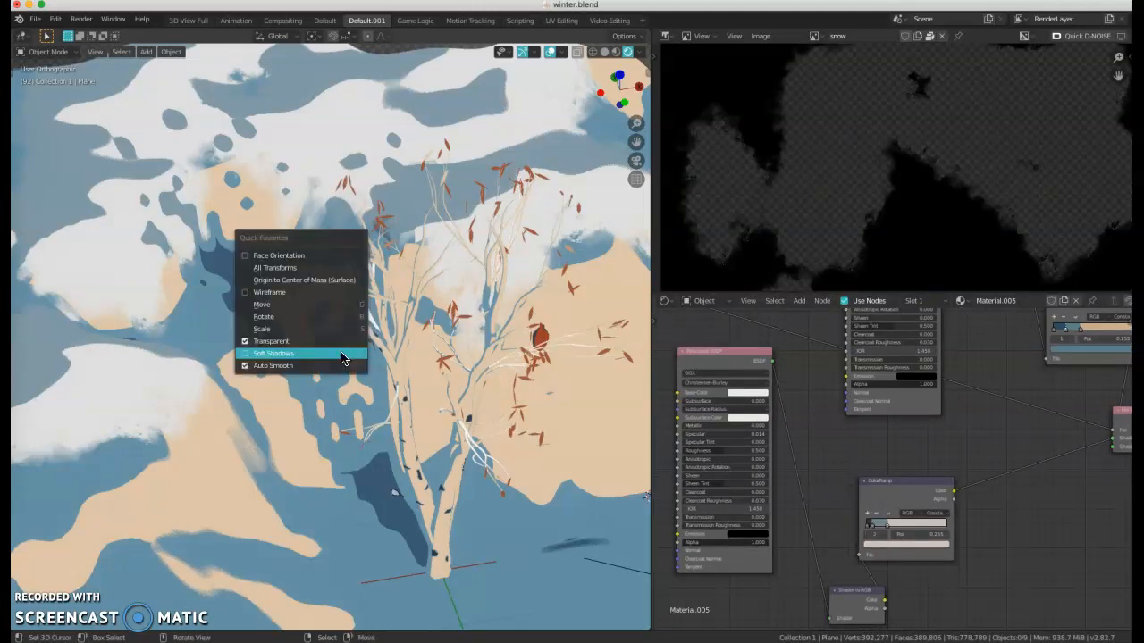
{"action": "left_click", "coordinate": [343, 356]}
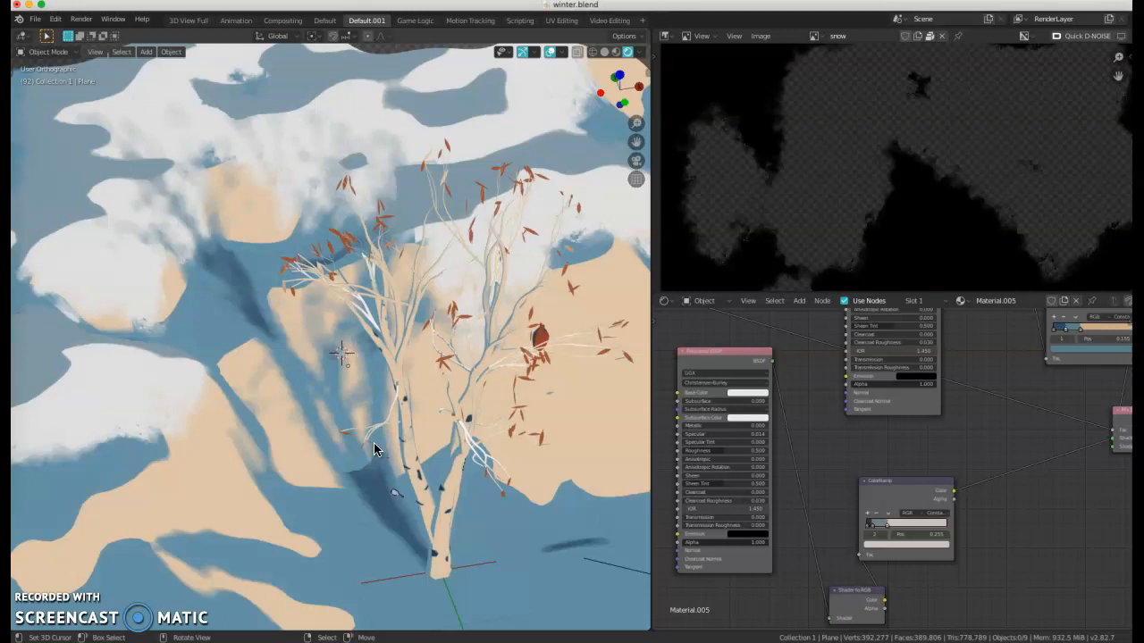
Dismiss the iMessage notification and turn Soft Shadows off again for crisp, stylized shadows on the snow.
{"action": "key", "text": "q"}
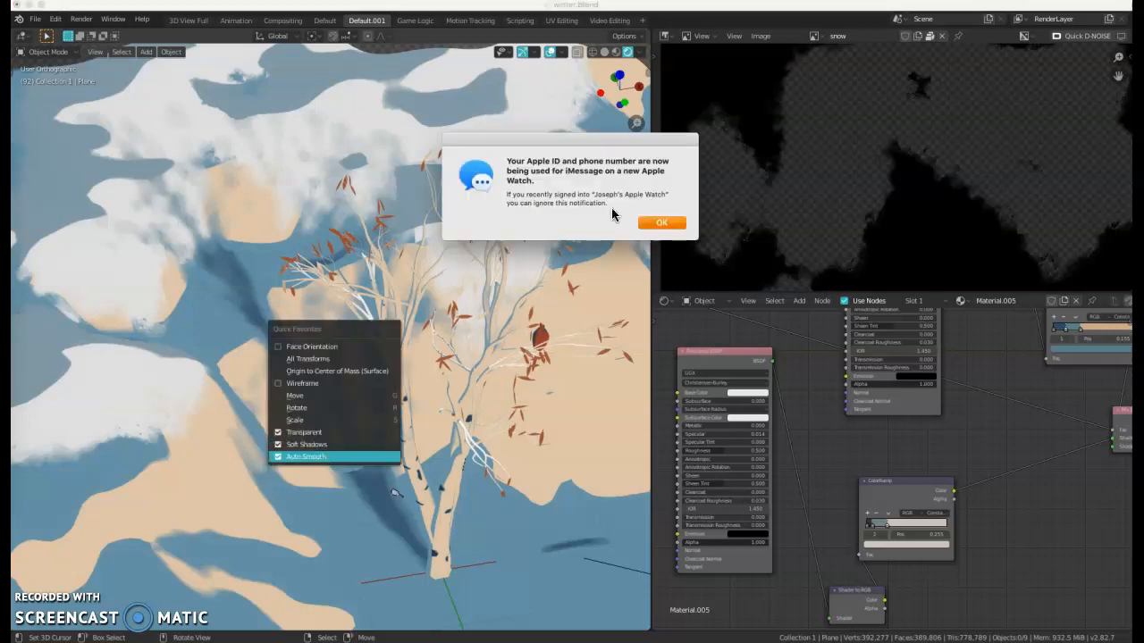
{"action": "left_click", "coordinate": [660, 229]}
{"action": "key", "text": "q"}
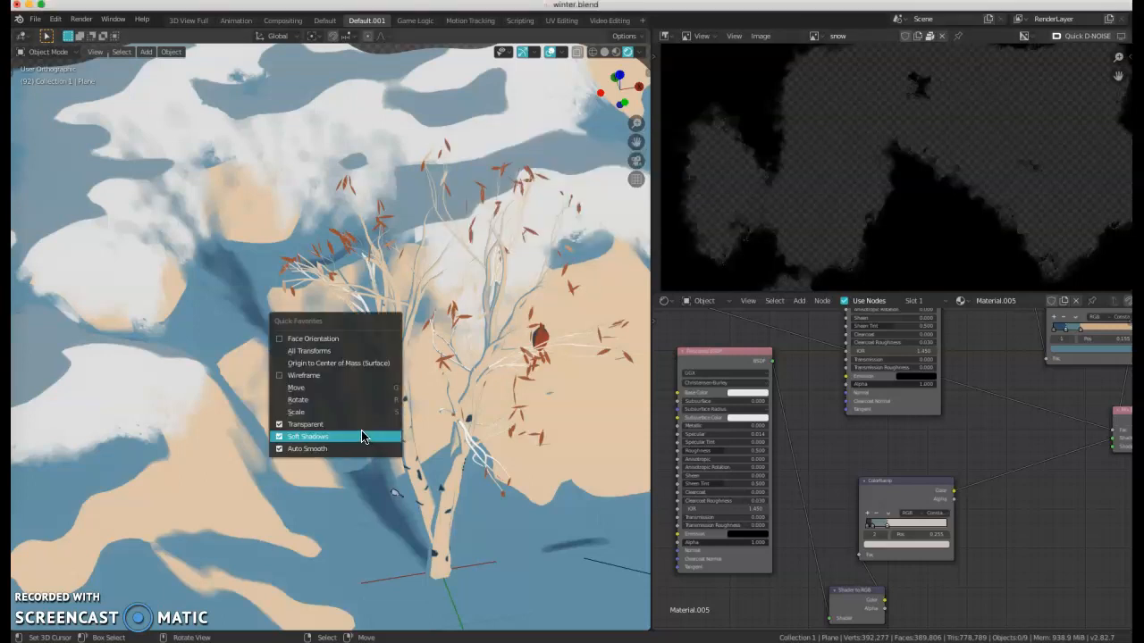
{"action": "left_click", "coordinate": [362, 437]}
{"action": "scroll", "coordinate": [349, 364], "scroll_direction": "down", "scroll_amount": 2}
{"action": "mouse_move", "coordinate": [350, 363]}
{"action": "middle_mouse_down"}
{"action": "mouse_move", "coordinate": [277, 345]}
{"action": "mouse_move", "coordinate": [363, 360]}
{"action": "middle_mouse_up"}
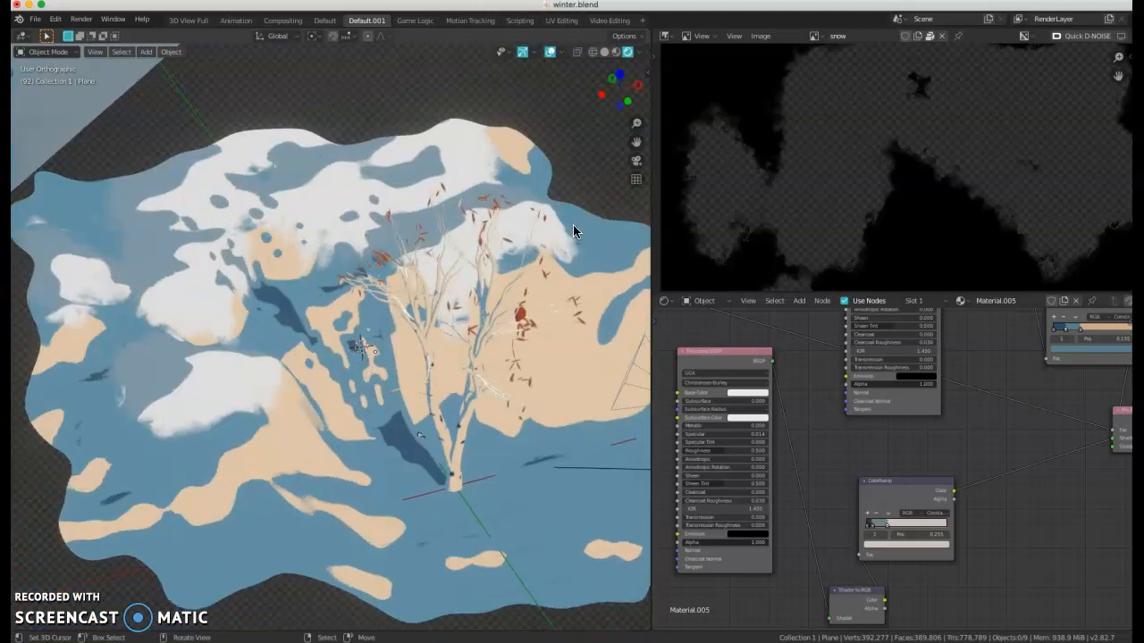
Look through the scene camera, frame the birch and cardinal, and render the image.
{"action": "left_click", "coordinate": [636, 161]}
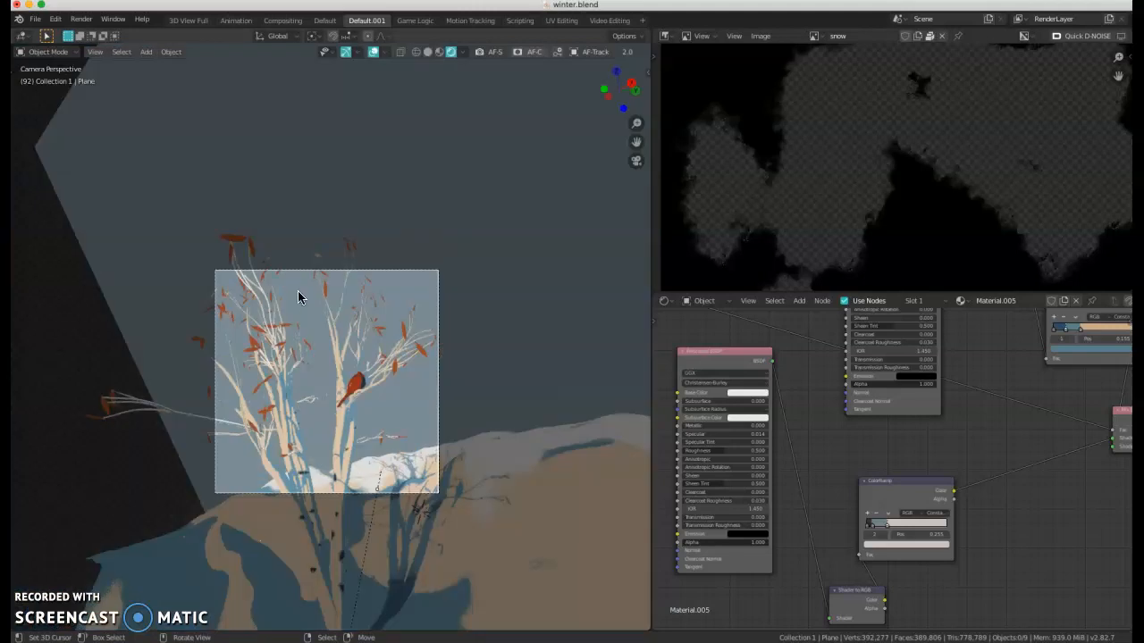
{"action": "scroll", "coordinate": [323, 342], "scroll_direction": "up", "scroll_amount": 2}
{"action": "middle_click_drag", "start_coordinate": [447, 351], "coordinate": [441, 223], "text": "shift"}
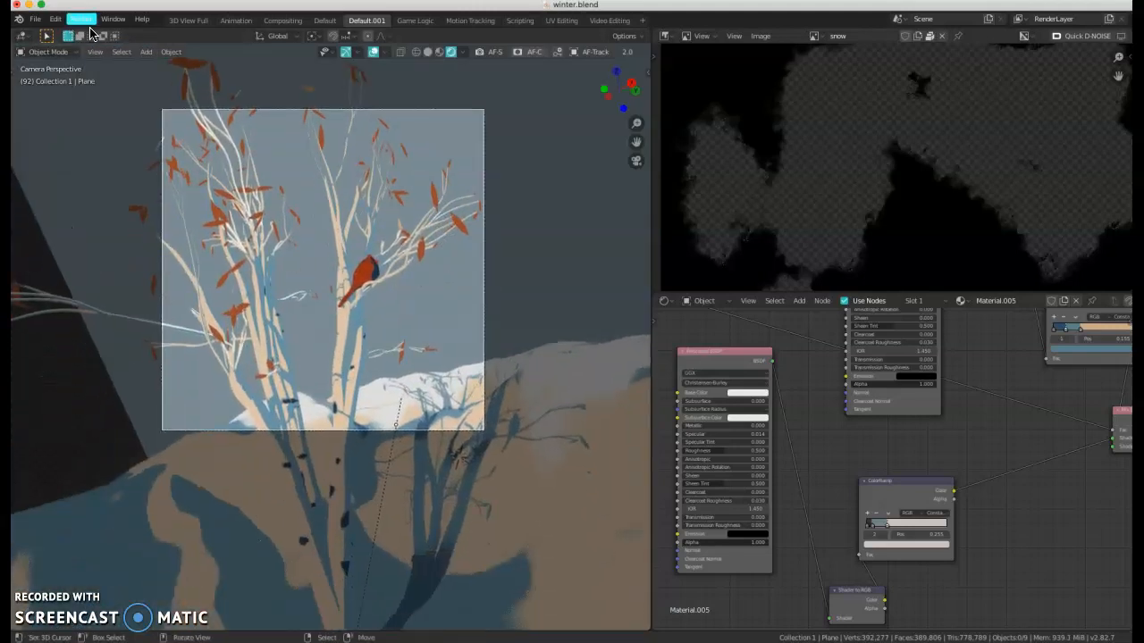
{"action": "left_click", "coordinate": [86, 21]}
{"action": "left_click", "coordinate": [93, 32]}
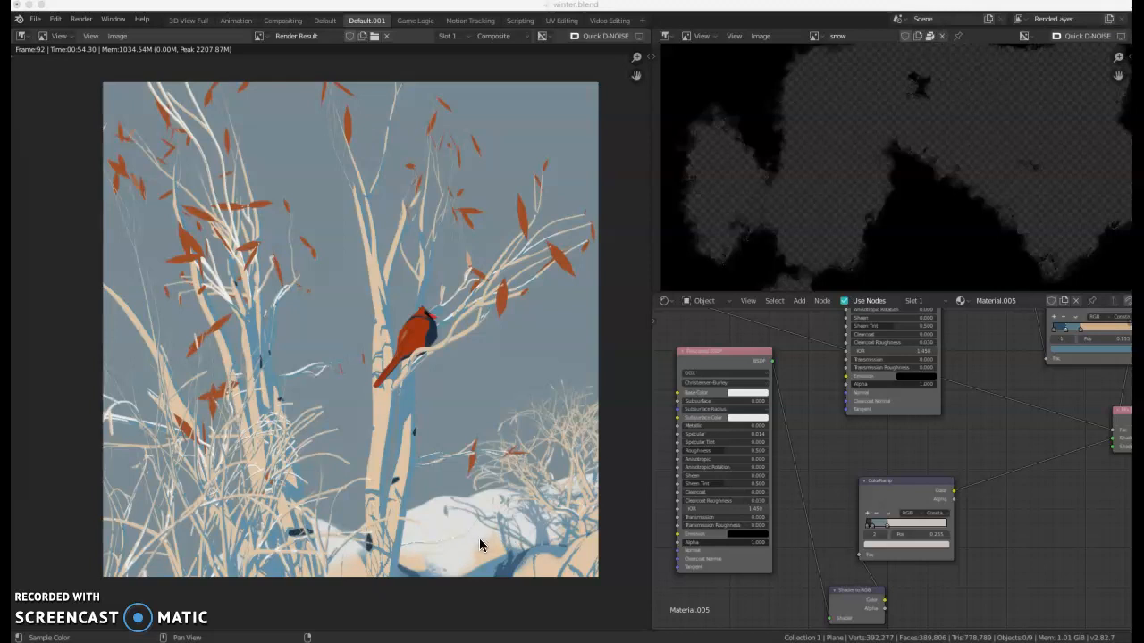
Switch the area showing the render result back to the 3D Viewport.
{"action": "left_click", "coordinate": [55, 95]}
{"action": "left_click", "coordinate": [22, 36]}
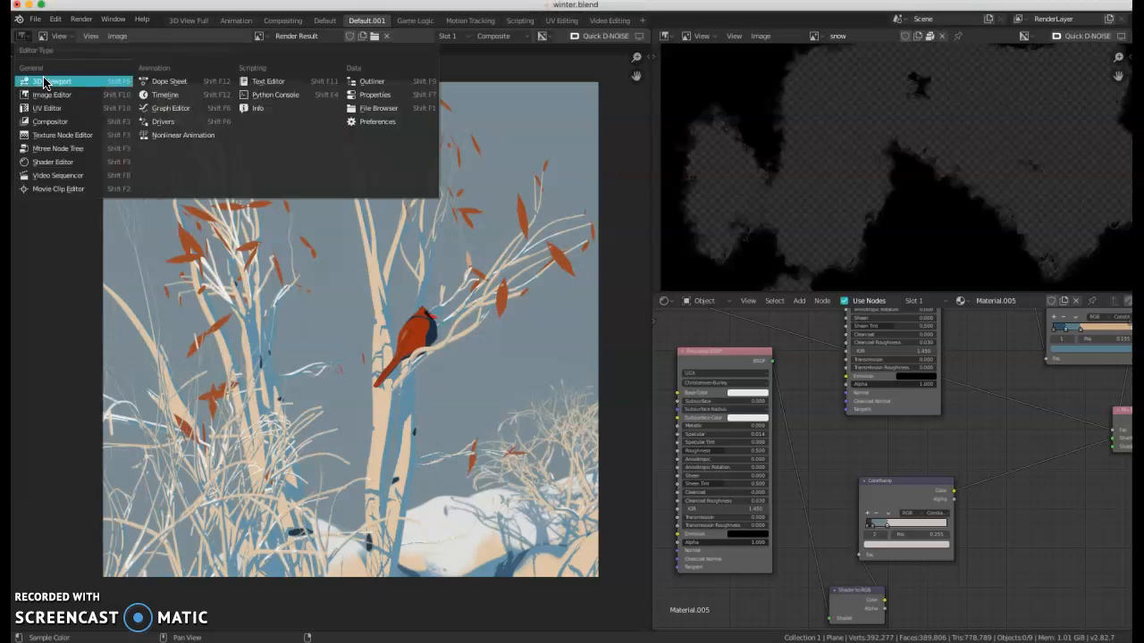
{"action": "left_click", "coordinate": [45, 82]}
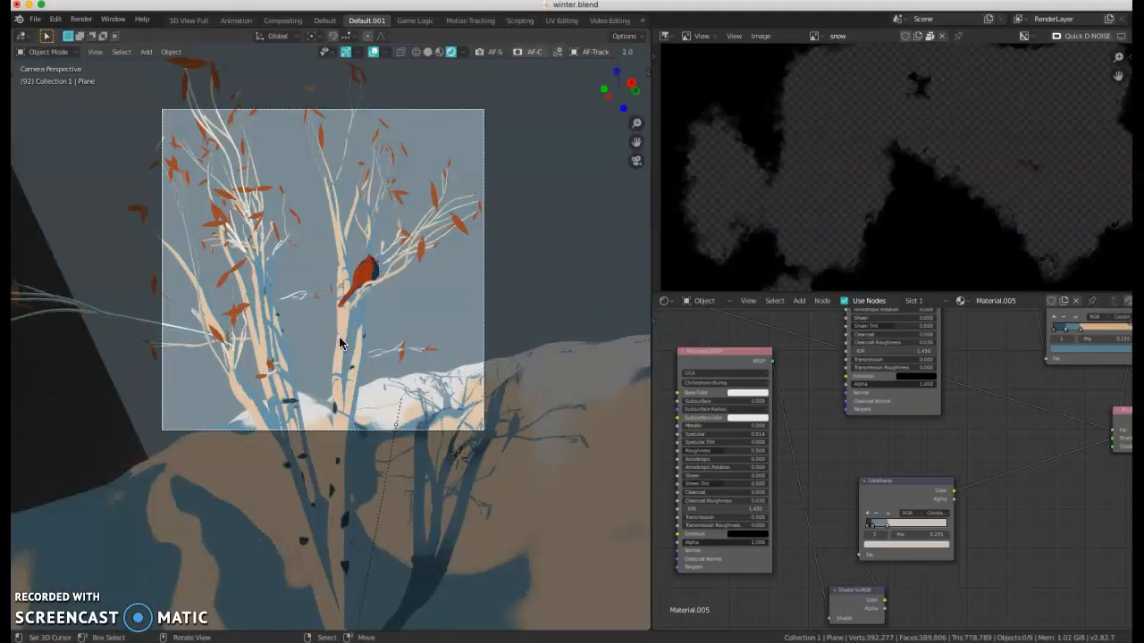
Leave the camera view for an overview of the whole scene and turn on Soft Shadows.
{"action": "middle_click_drag", "start_coordinate": [210, 333], "coordinate": [296, 331]}
{"action": "key", "text": "q"}
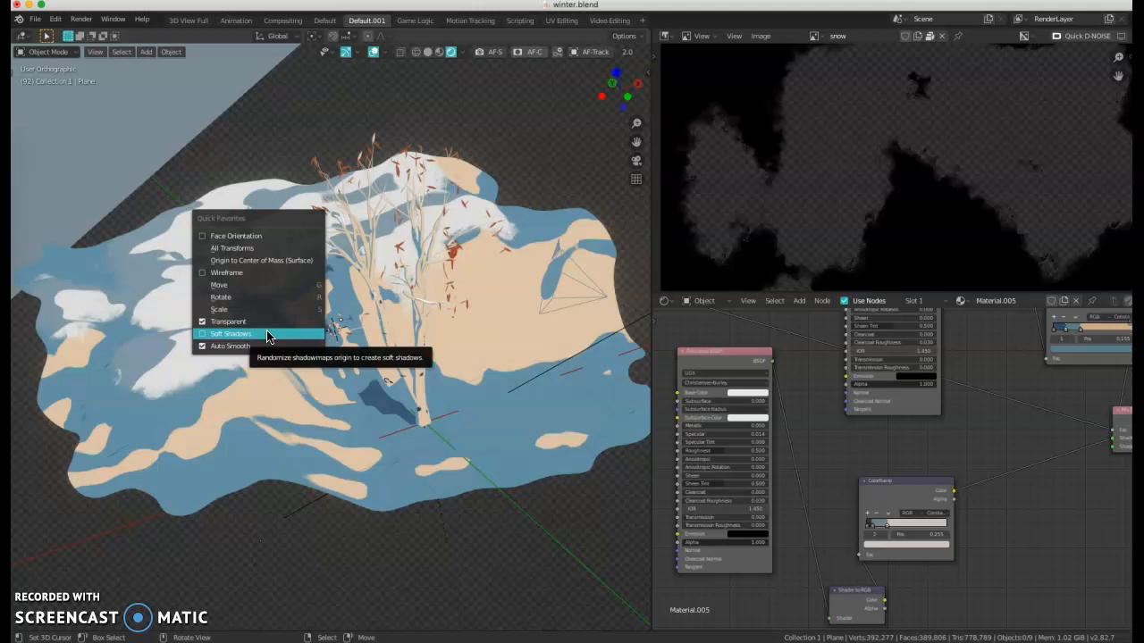
{"action": "left_click", "coordinate": [267, 336]}
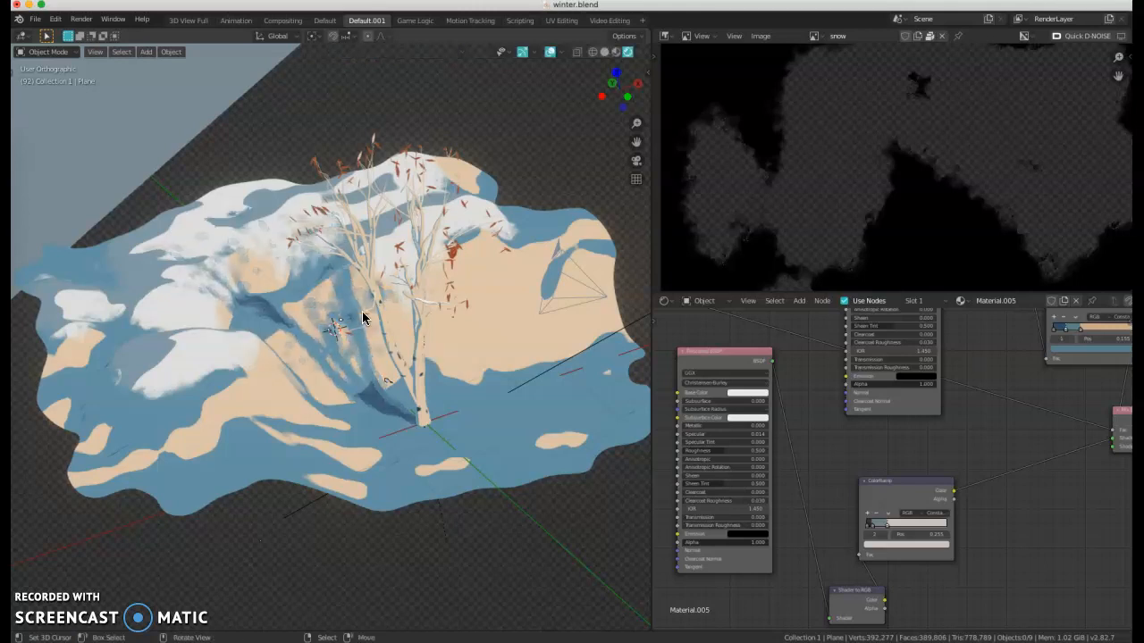
{"action": "scroll", "coordinate": [365, 317], "scroll_direction": "up", "scroll_amount": 3}
{"action": "middle_click_drag", "start_coordinate": [547, 381], "coordinate": [527, 438], "text": "shift"}
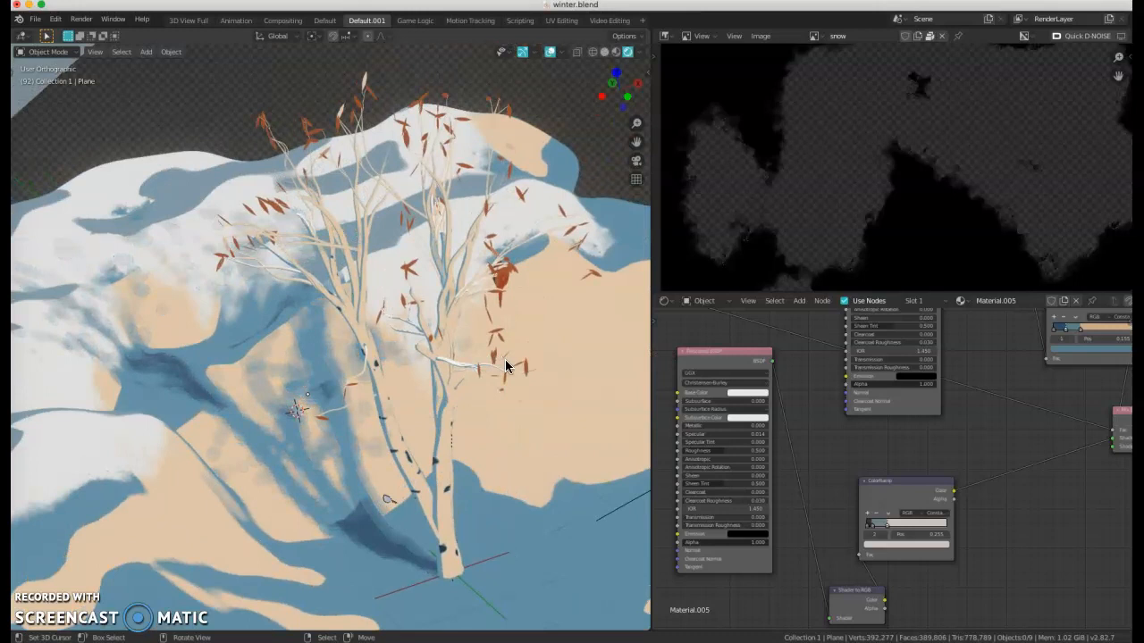
Select the leaves, frame their material's nodes and adjust the beige stop of the ColorRamp.
{"action": "scroll", "coordinate": [495, 260], "scroll_direction": "up", "scroll_amount": 3}
{"action": "left_click", "coordinate": [497, 224]}
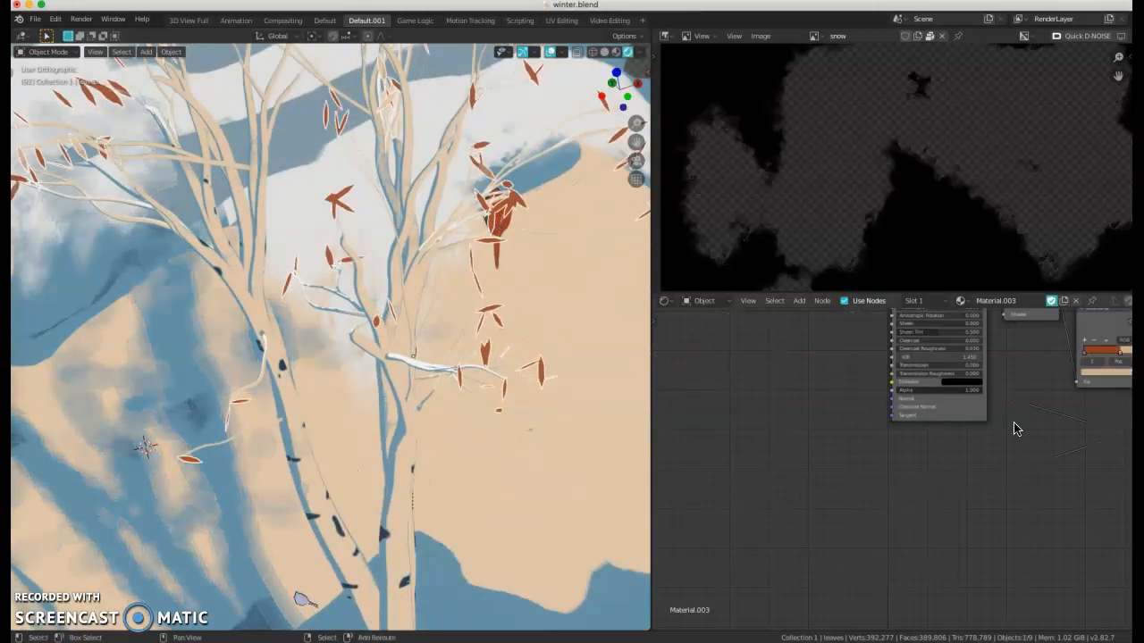
{"action": "key", "text": "Home"}
{"action": "middle_click_drag", "start_coordinate": [863, 438], "coordinate": [837, 482]}
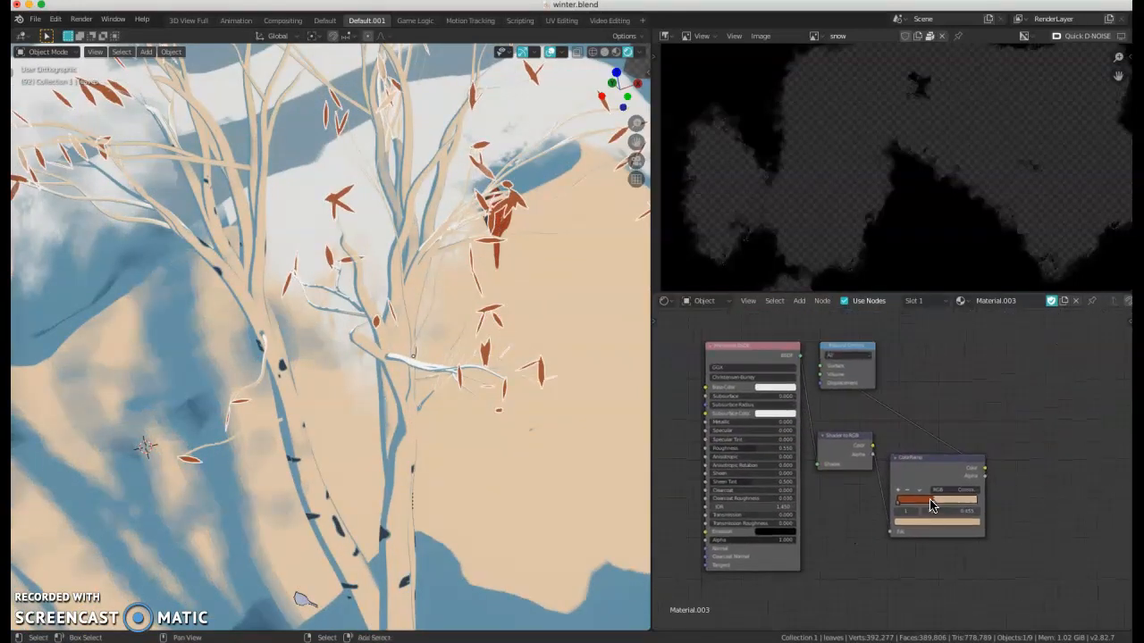
{"action": "left_click_drag", "start_coordinate": [929, 502], "coordinate": [947, 506]}
View the birch and its leaves from other angles, and select the sky backdrop plane to show its ColorRamp material.
{"action": "middle_click_drag", "start_coordinate": [429, 400], "coordinate": [439, 288]}
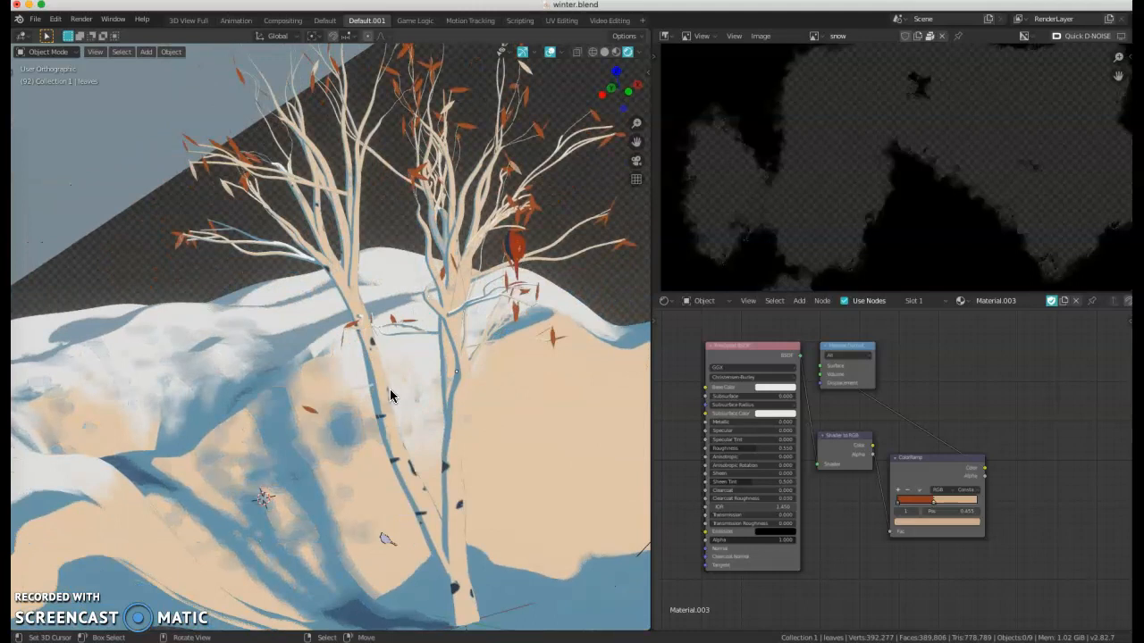
{"action": "middle_click_drag", "start_coordinate": [488, 345], "coordinate": [427, 464]}
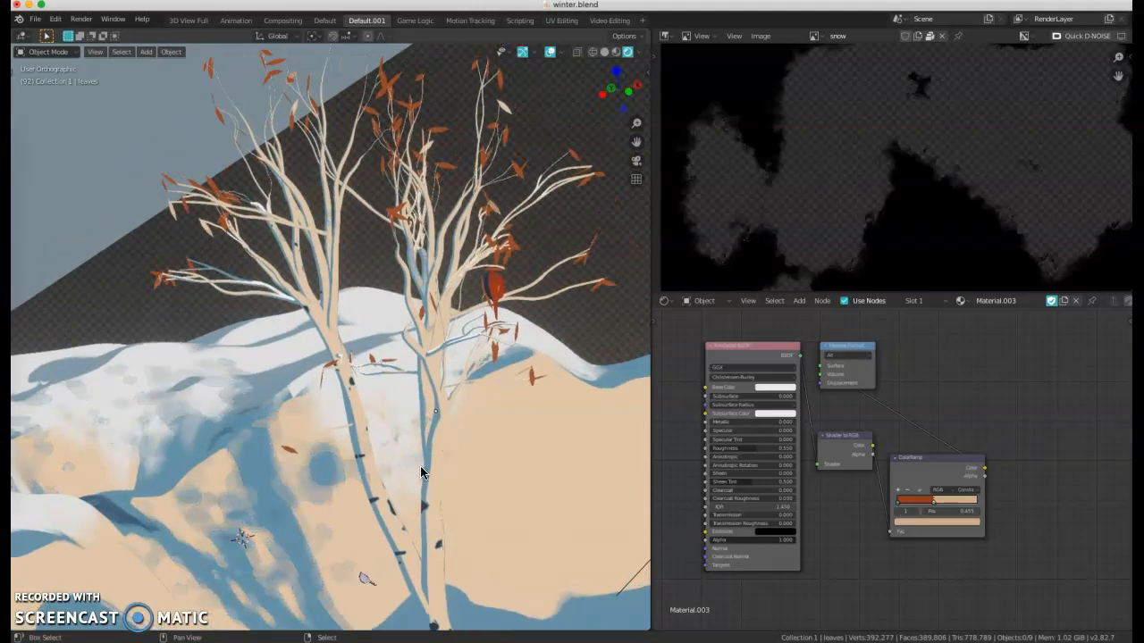
{"action": "middle_click_drag", "start_coordinate": [476, 408], "coordinate": [369, 429]}
{"action": "scroll", "coordinate": [369, 429], "scroll_direction": "down", "scroll_amount": 6}
{"action": "right_click", "coordinate": [361, 381]}
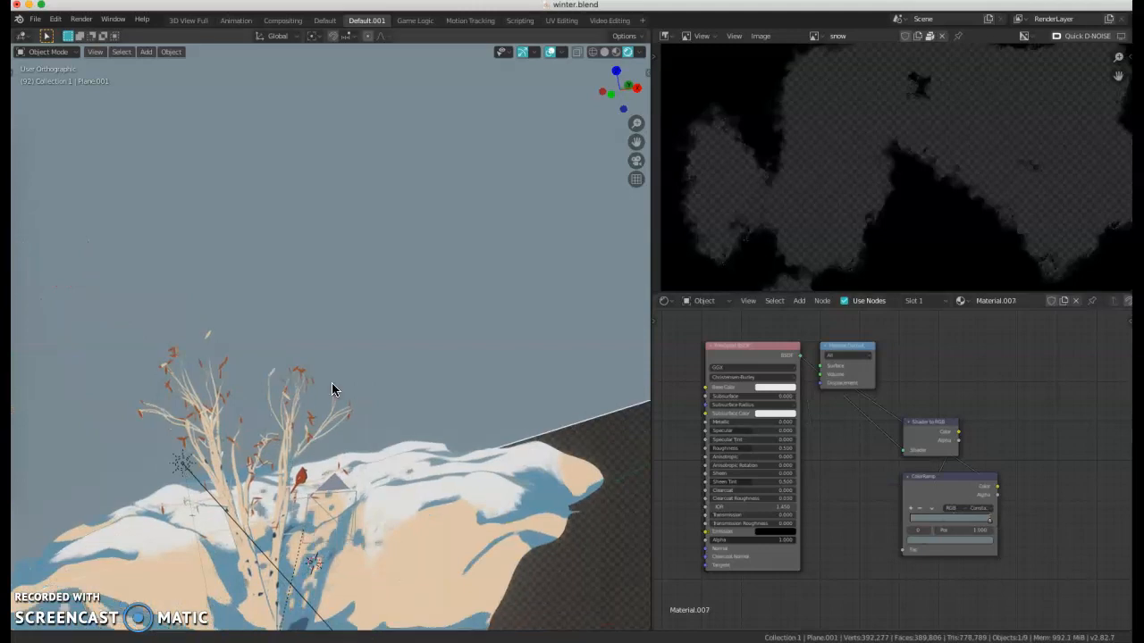
Select the cardinal on its branch and inspect its mesh in Edit Mode, returning to Object Mode.
{"action": "scroll", "coordinate": [357, 367], "scroll_direction": "up", "scroll_amount": 8}
{"action": "scroll", "coordinate": [350, 350], "scroll_direction": "up", "scroll_amount": 4}
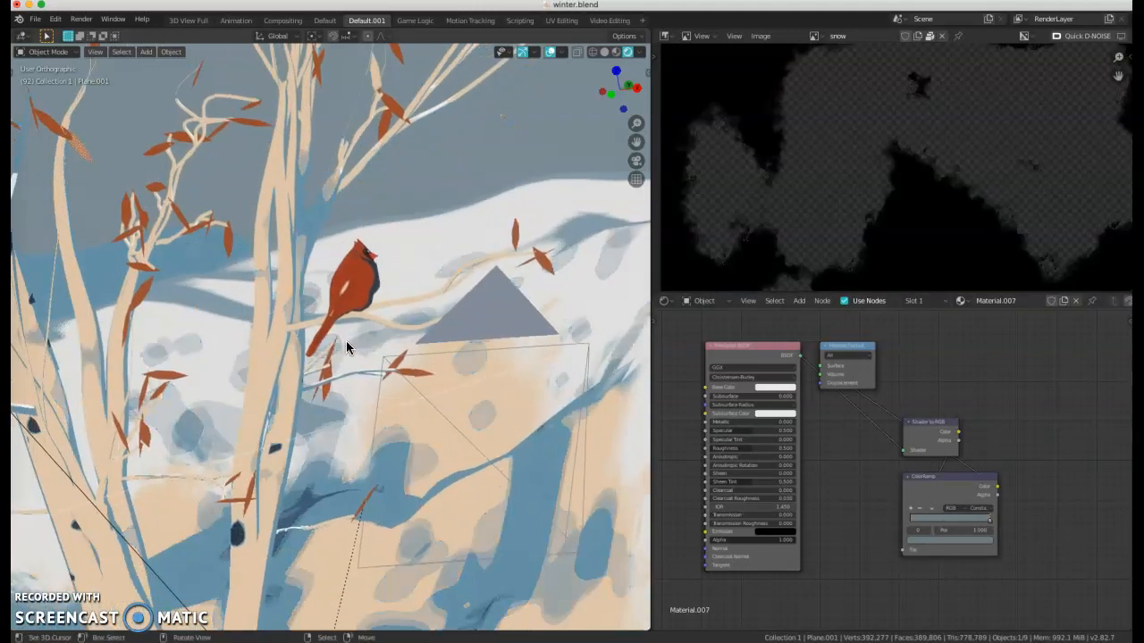
{"action": "right_click", "coordinate": [356, 245]}
{"action": "key", "text": "Tab"}
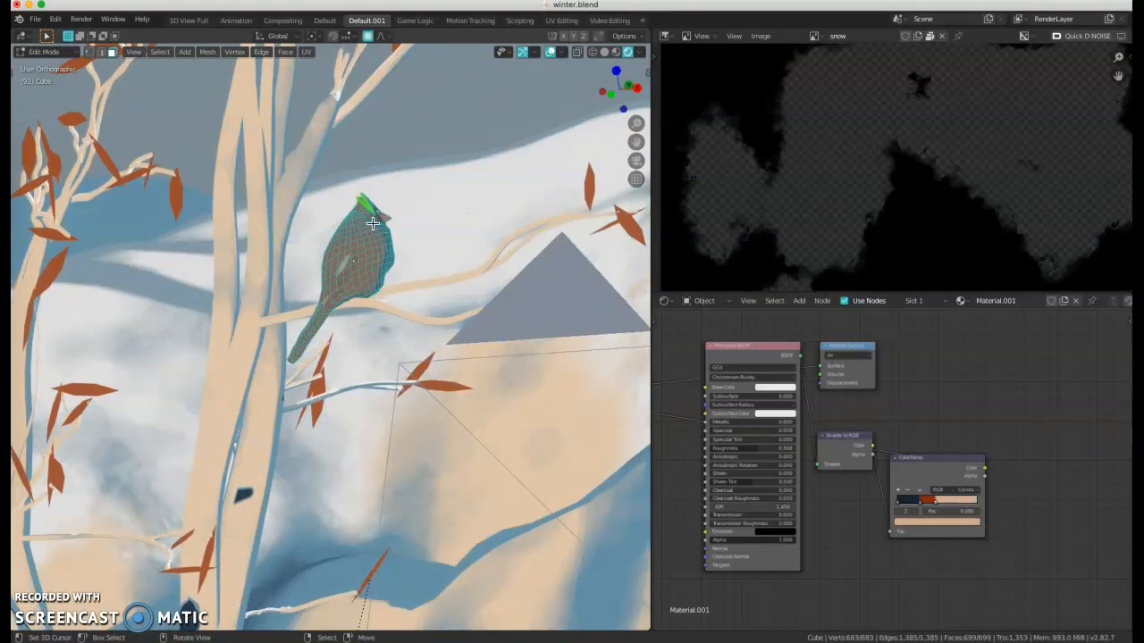
{"action": "key", "text": "Tab"}
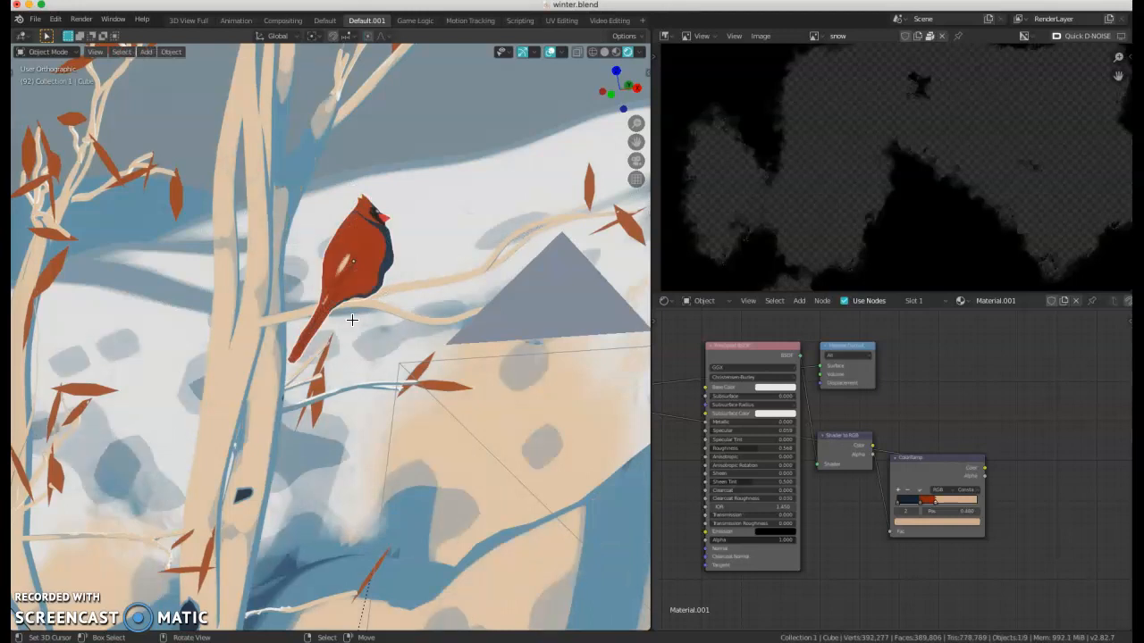
Select the birch tree and inspect its trunk mesh in Edit Mode, returning to Object Mode.
{"action": "right_click", "coordinate": [231, 329]}
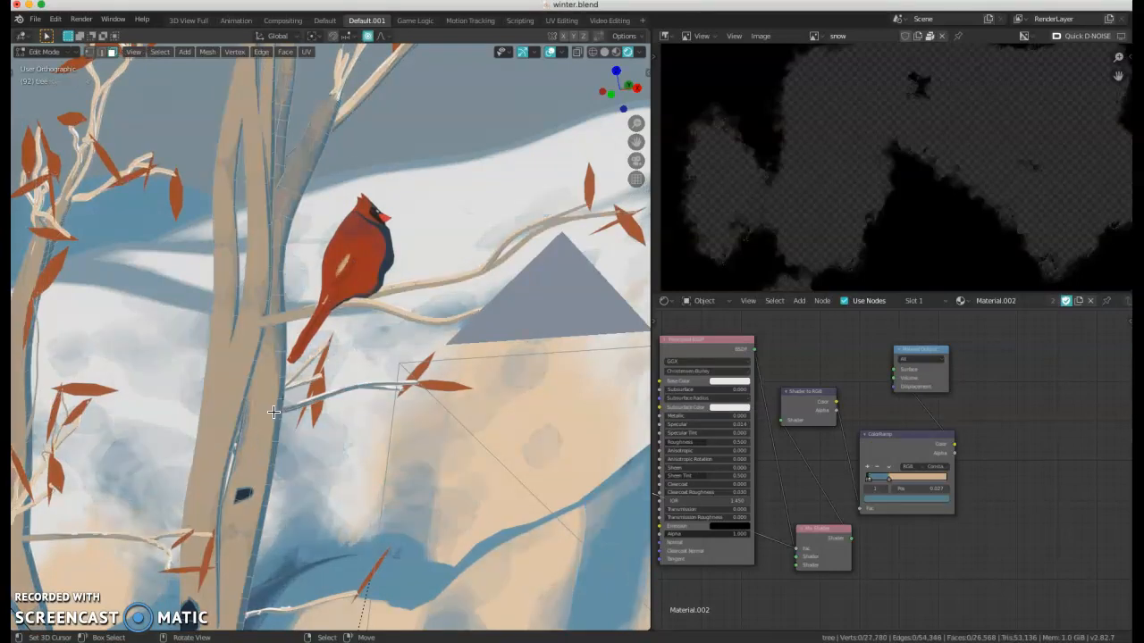
{"action": "key", "text": "Tab"}
{"action": "scroll", "coordinate": [268, 418], "scroll_direction": "down", "scroll_amount": 3}
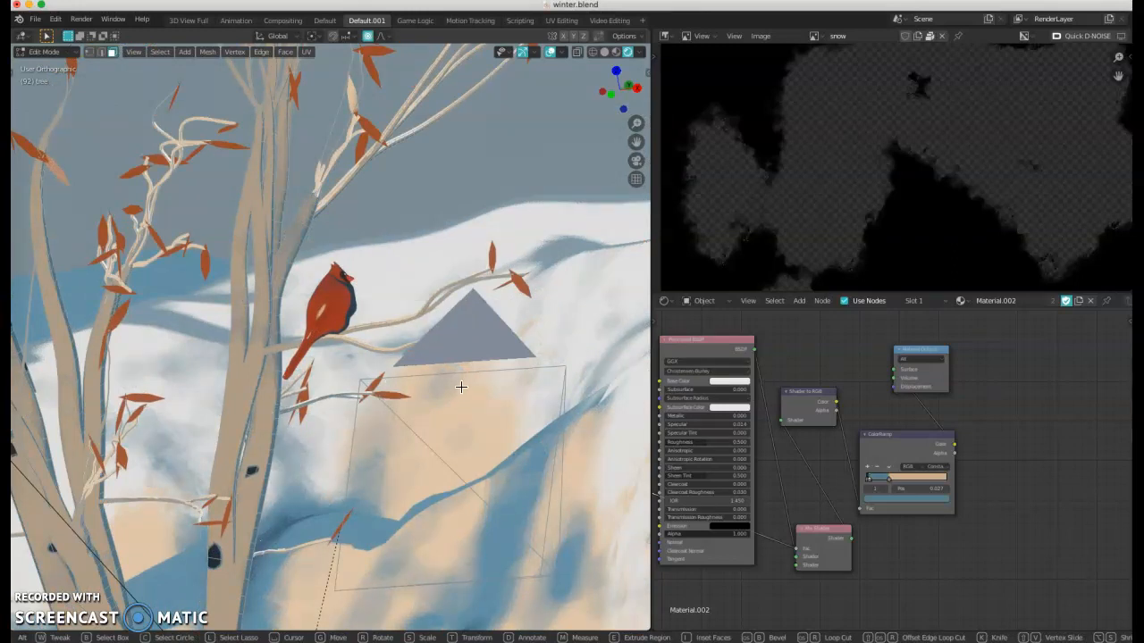
{"action": "scroll", "coordinate": [370, 373], "scroll_direction": "down", "scroll_amount": 5}
{"action": "key", "text": "Tab"}
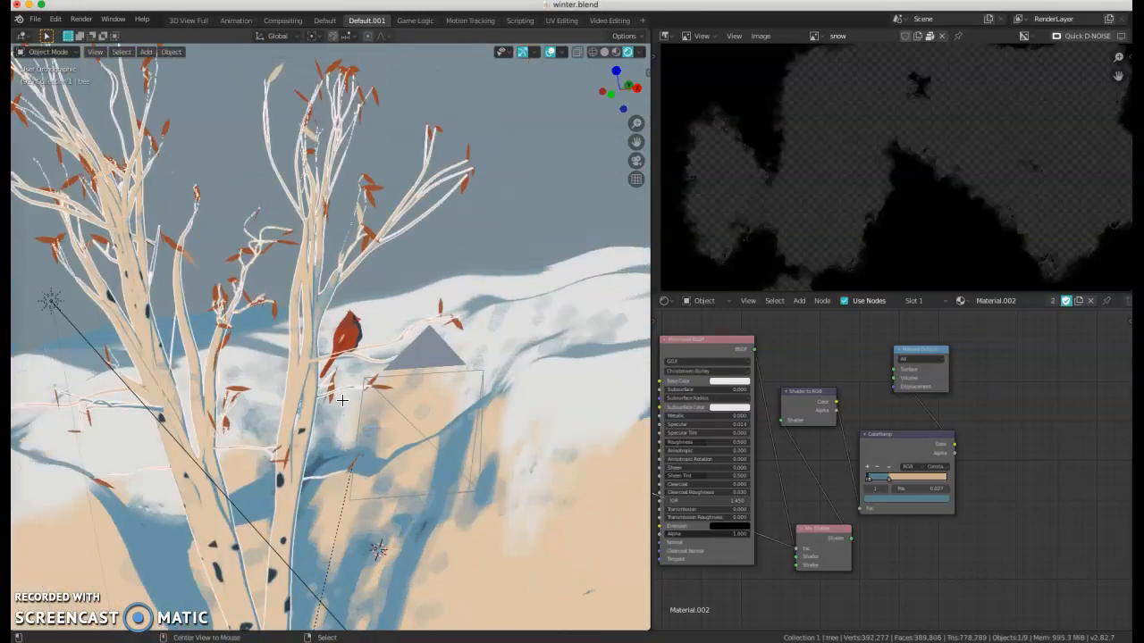
Examine the full scene and the birch with the cardinal from several angles and distances.
{"action": "middle_click_drag", "start_coordinate": [263, 400], "coordinate": [231, 402]}
{"action": "scroll", "coordinate": [319, 435], "scroll_direction": "down", "scroll_amount": 4}
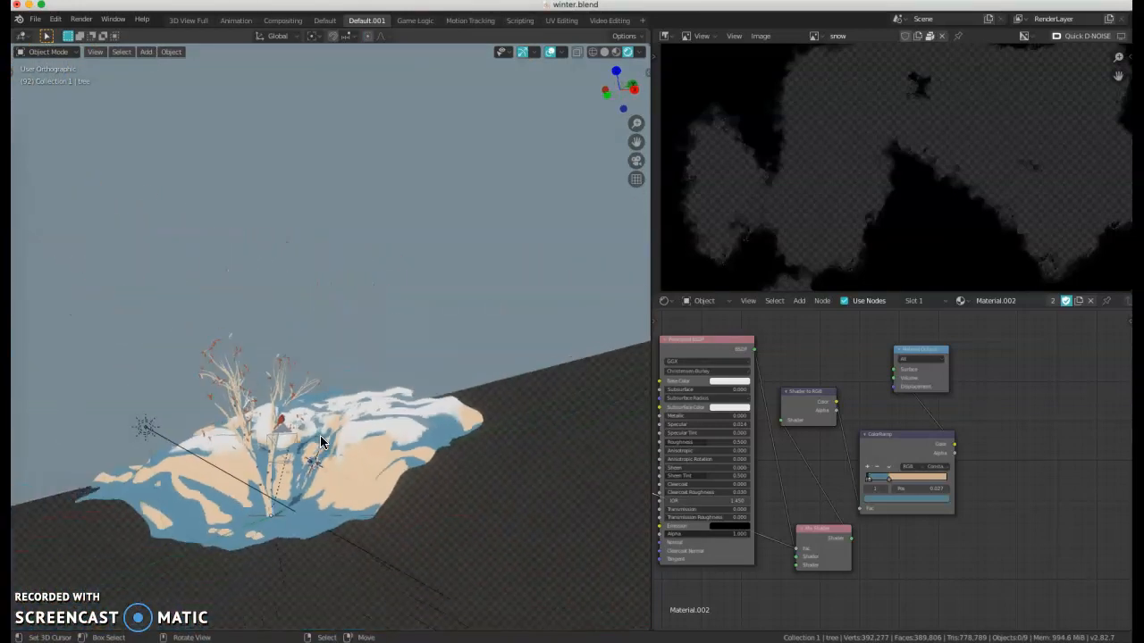
{"action": "scroll", "coordinate": [319, 435], "scroll_direction": "up", "scroll_amount": 4}
{"action": "middle_click_drag", "start_coordinate": [257, 450], "coordinate": [361, 338]}
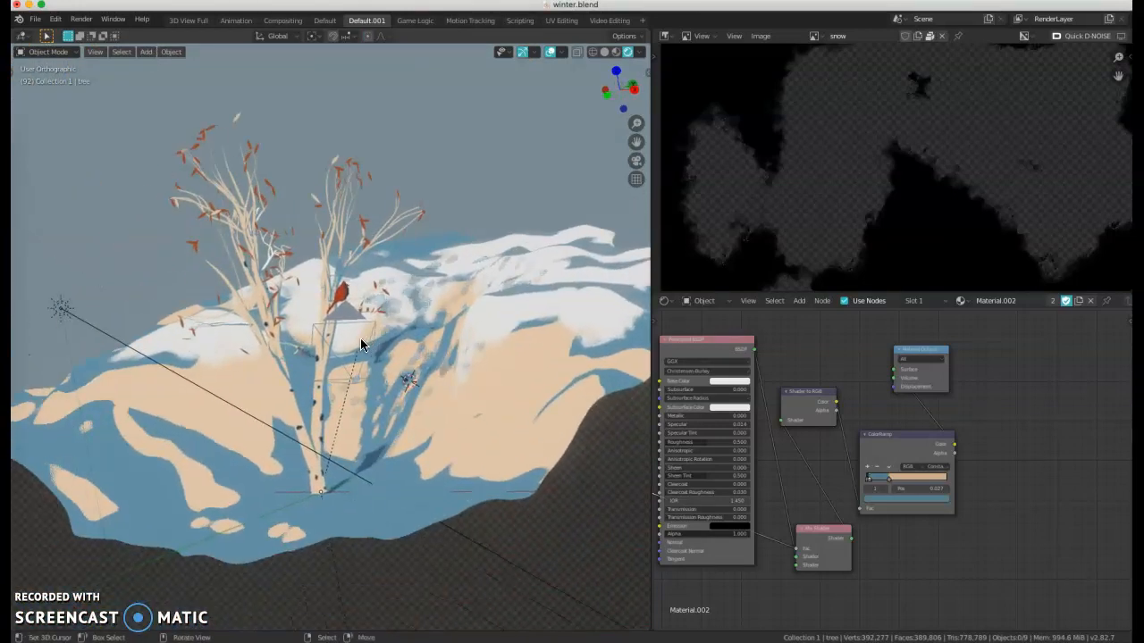
{"action": "scroll", "coordinate": [357, 342], "scroll_direction": "up", "scroll_amount": 6}
{"action": "middle_click_drag", "start_coordinate": [383, 400], "coordinate": [419, 442], "text": "shift"}
{"action": "scroll", "coordinate": [417, 443], "scroll_direction": "down", "scroll_amount": 3}
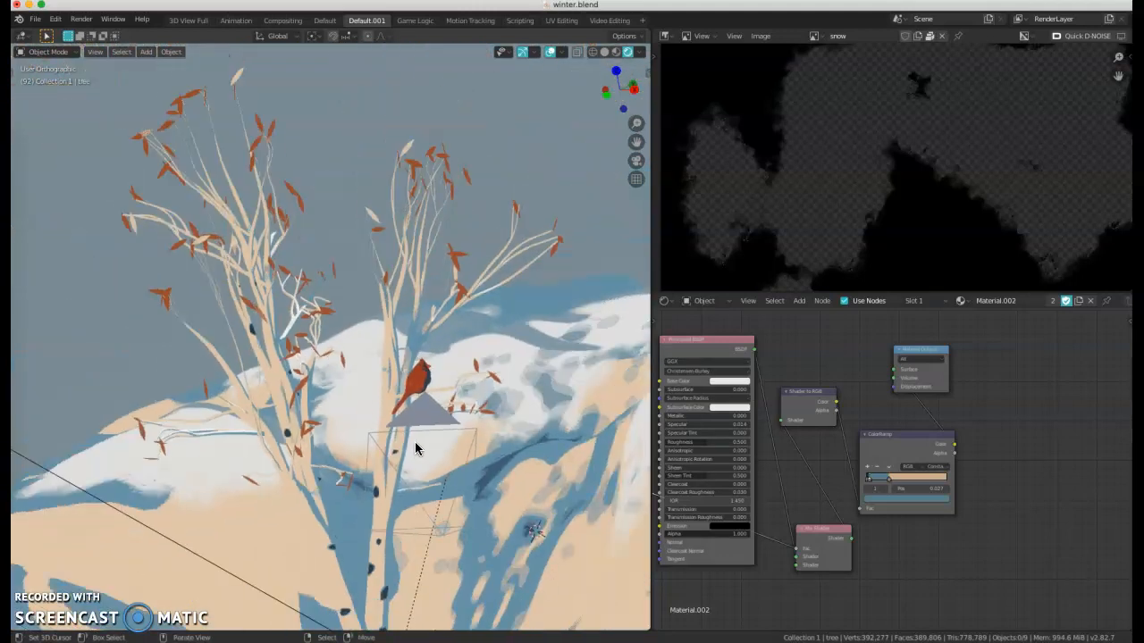
{"action": "scroll", "coordinate": [414, 442], "scroll_direction": "up", "scroll_amount": 1}
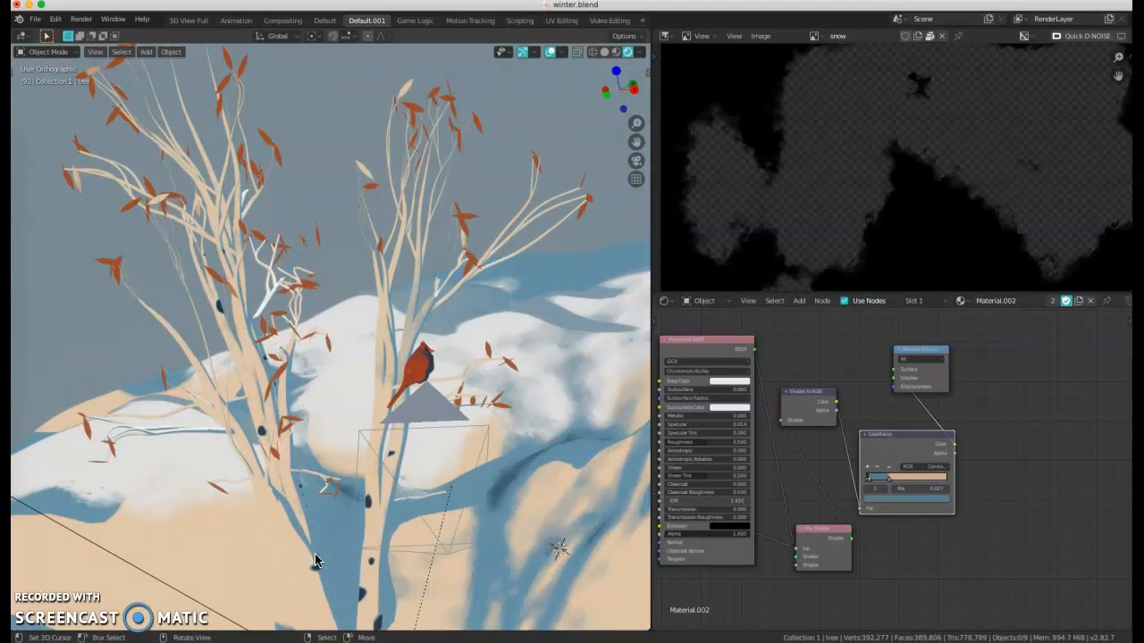
Select the snowy ground plane to show its material nodes, and clear the selection.
{"action": "scroll", "coordinate": [526, 505], "scroll_direction": "down", "scroll_amount": 5}
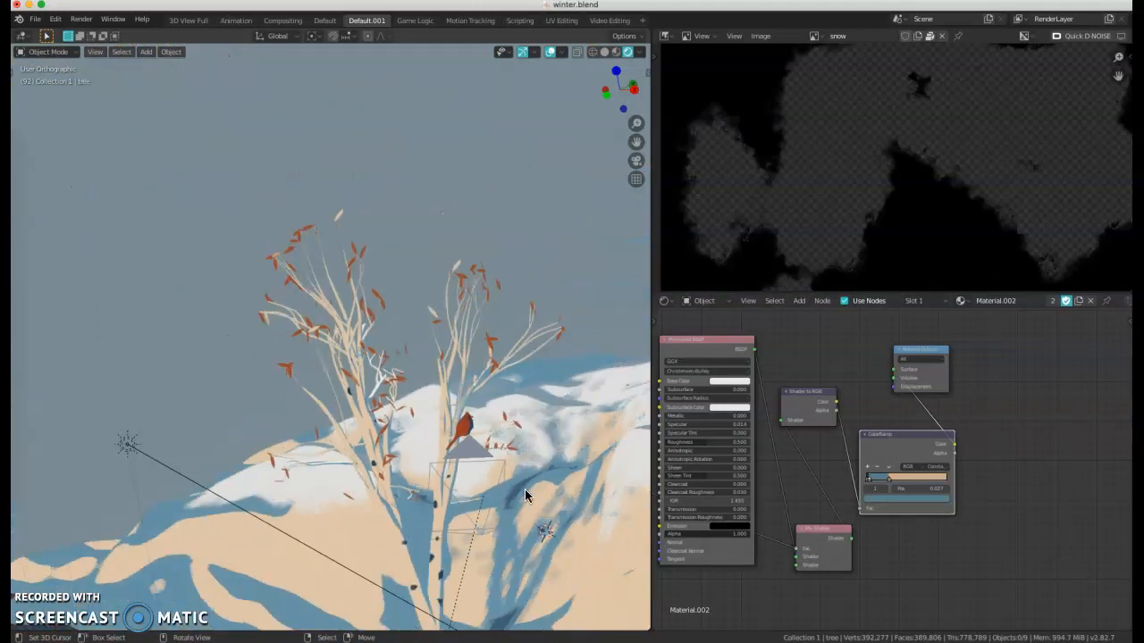
{"action": "left_click", "coordinate": [558, 494]}
{"action": "key", "text": "alt+a"}
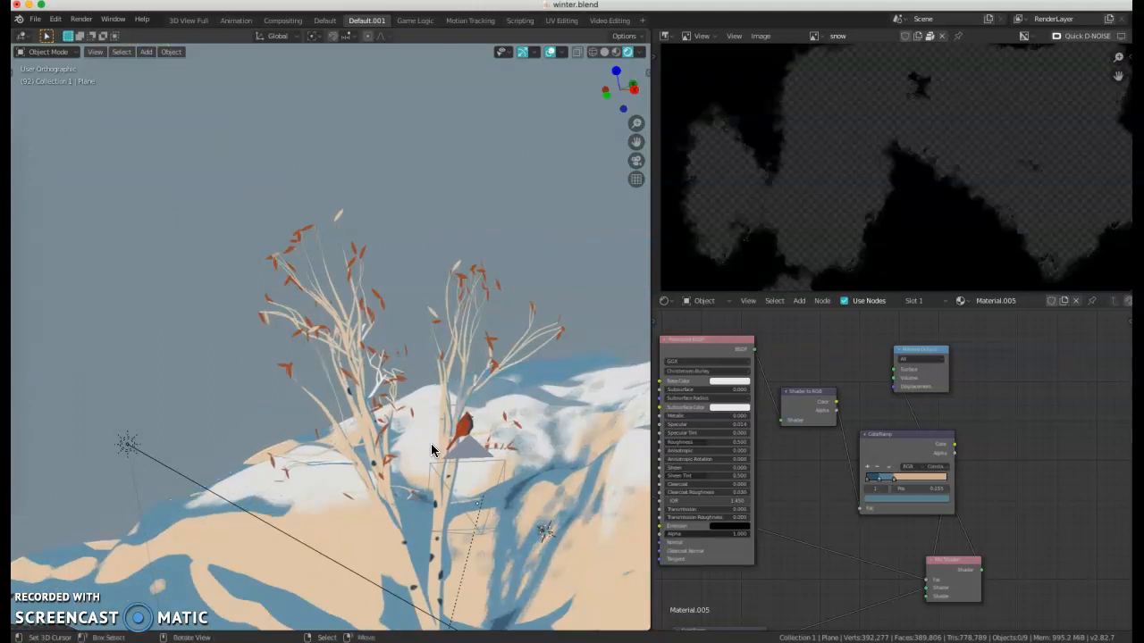